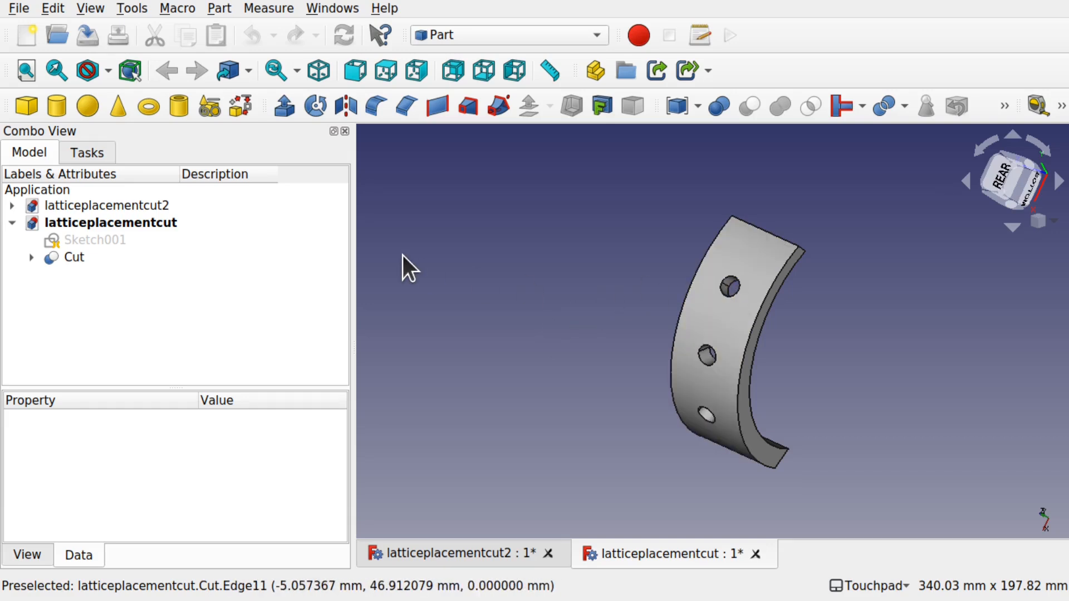
Examine the curved example part's Cut by showing its Moved Cylinder objects and Sketch001 guide lines from several angles
left_click(31, 258)
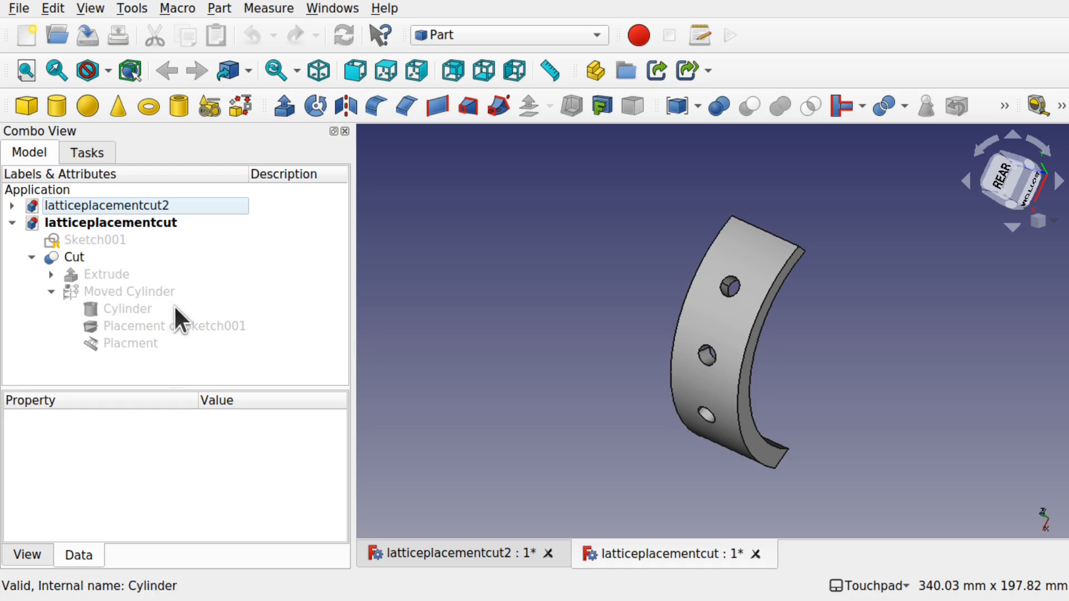
left_click(134, 292)
left_click_drag(400, 284, 917, 370, "alt")
left_click(917, 370)
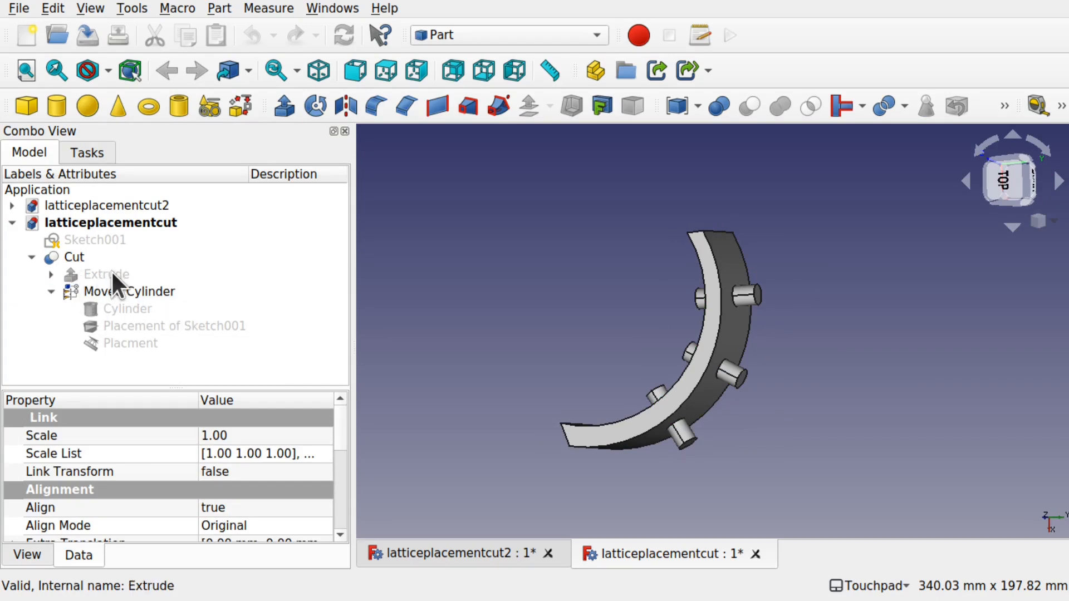
left_click(95, 239)
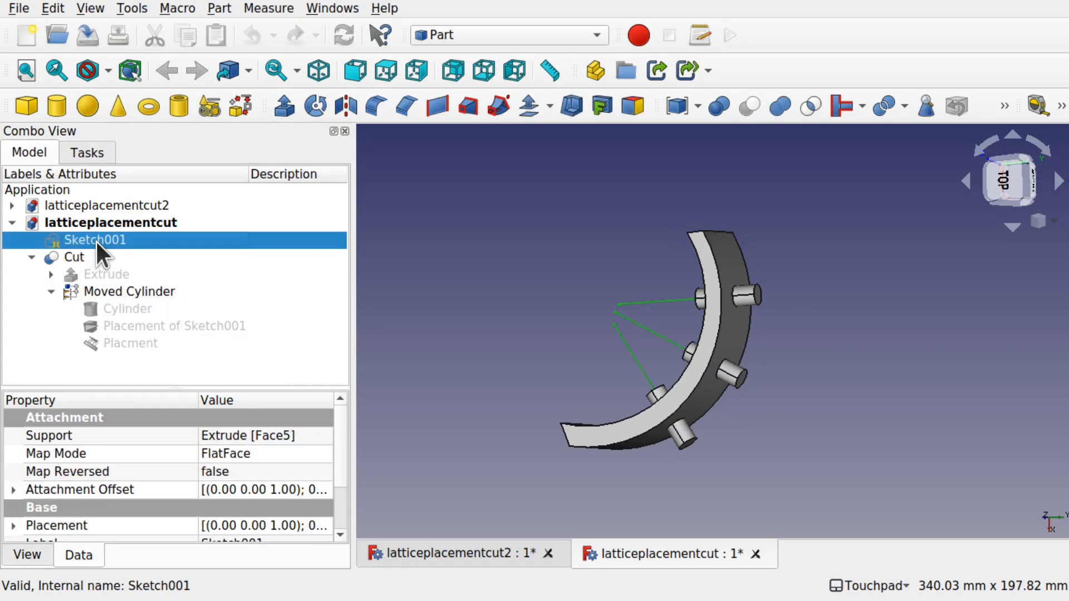
left_click_drag(710, 365, 732, 350, "shift")
scroll(657, 356, "up", 3)
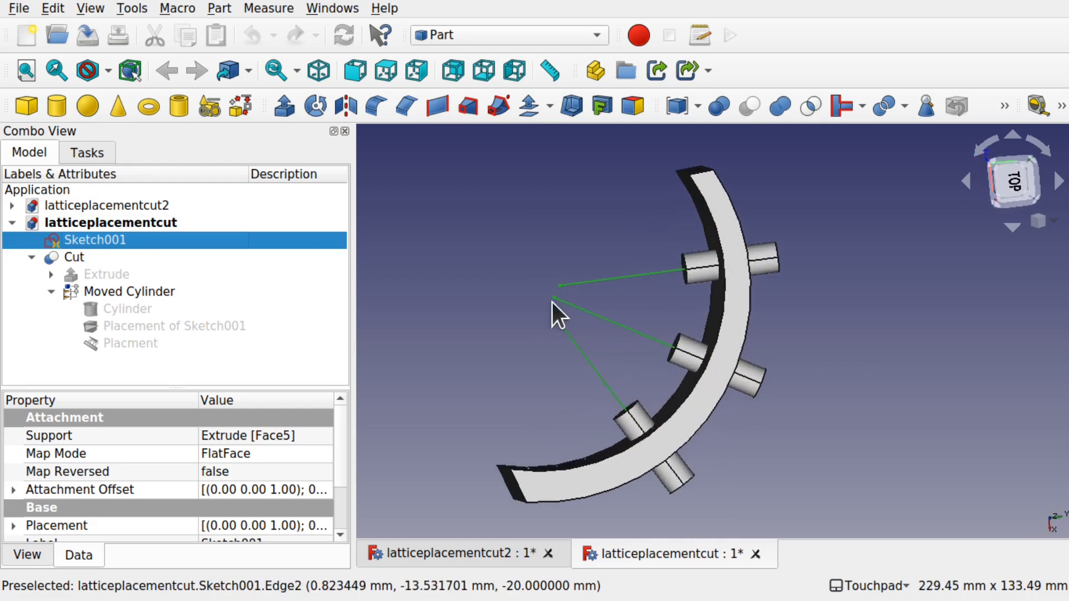
mouse_move(765, 377)
left_mouse_down("shift")
mouse_move(697, 358)
mouse_move(747, 382)
mouse_move(770, 374)
left_mouse_up("shift")
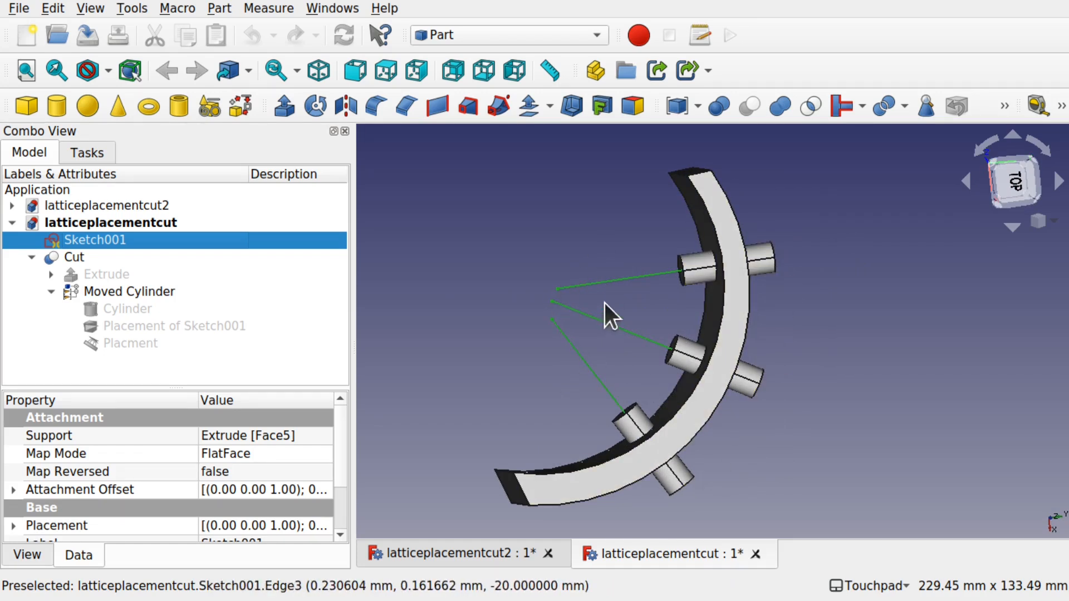
left_click_drag(773, 259, 759, 218, "shift")
left_click_drag(821, 424, 735, 393, "shift")
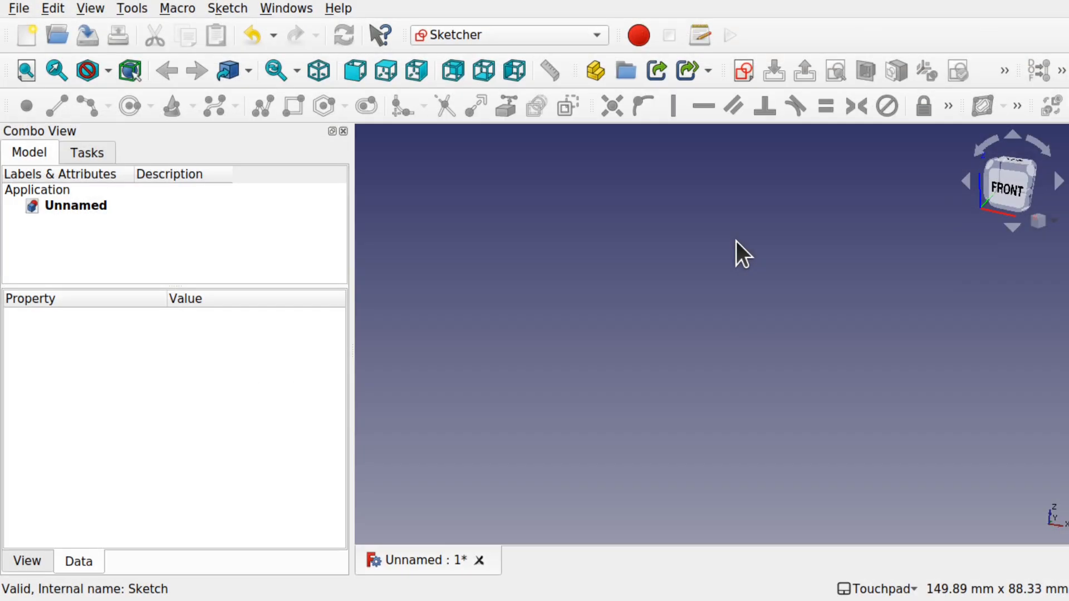
left_click(484, 33)
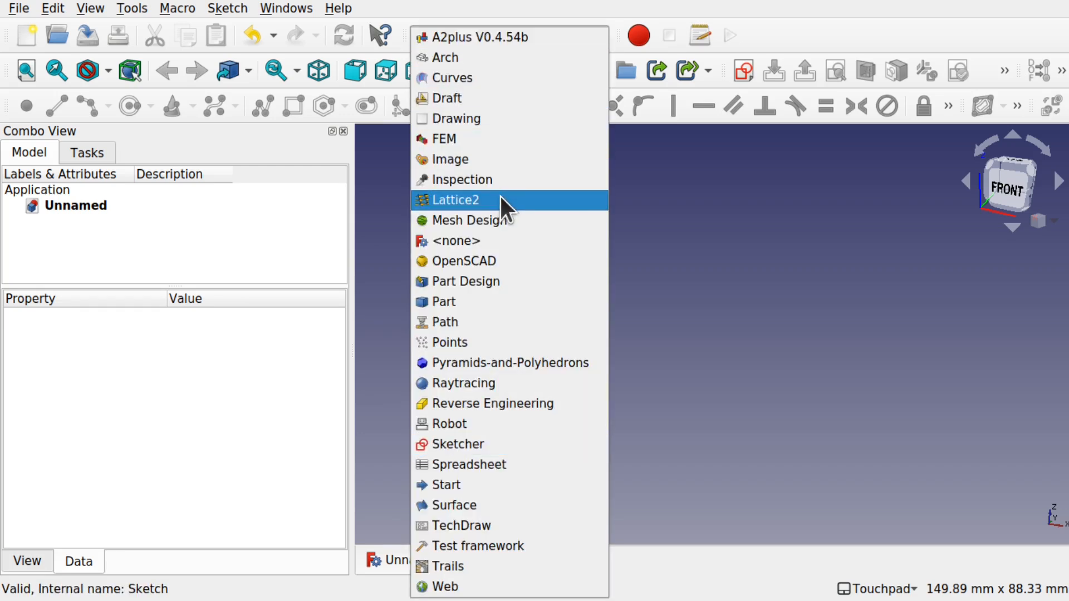
left_click(520, 1)
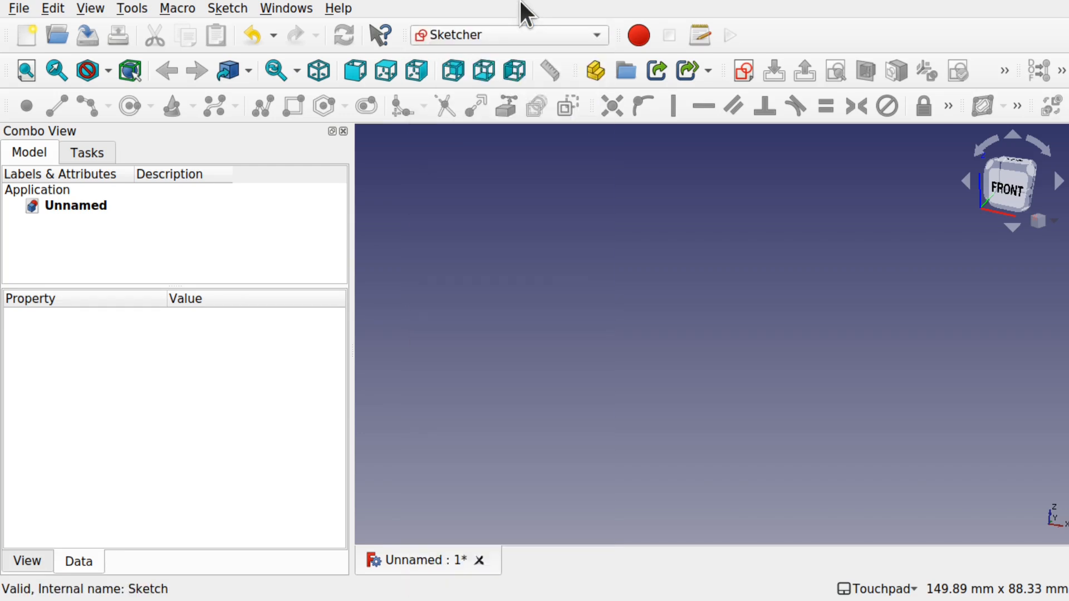
left_click(126, 8)
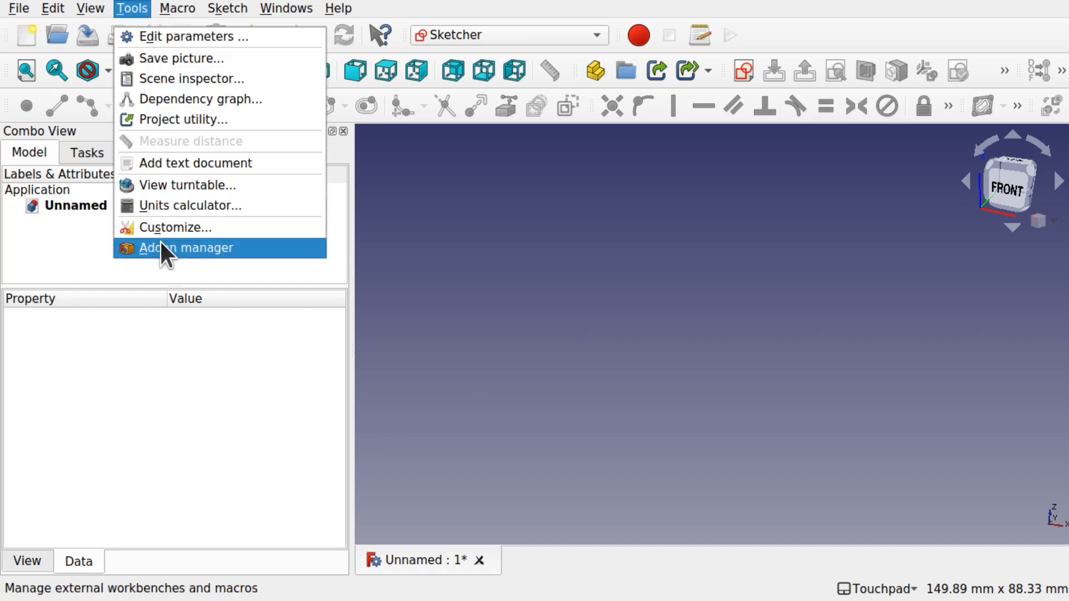
left_click(127, 6)
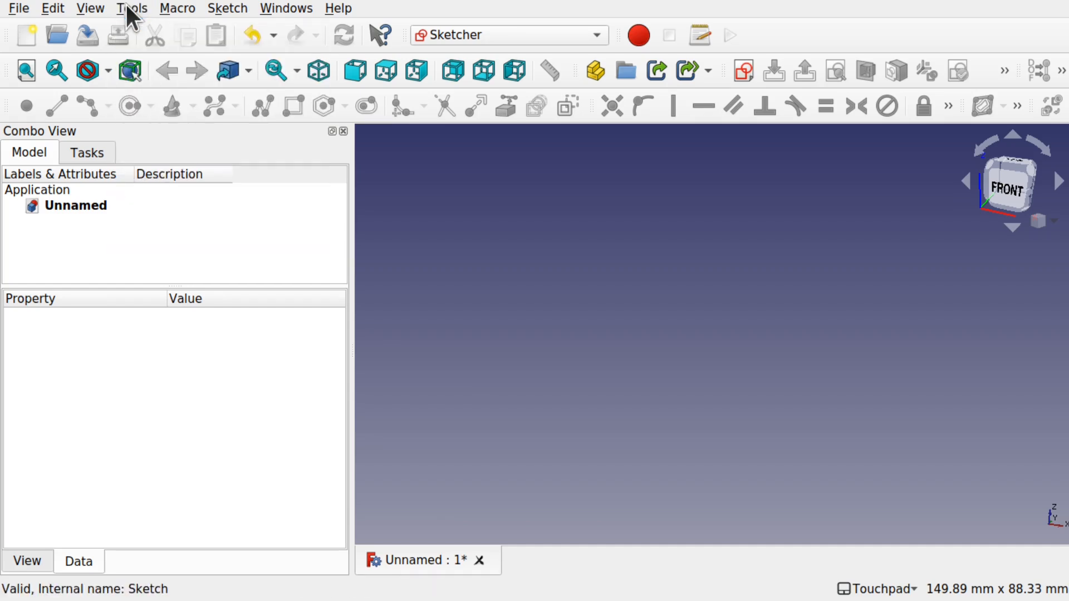
Create a new sketch on the XY-Plane with 0 mm offset
left_click(743, 75)
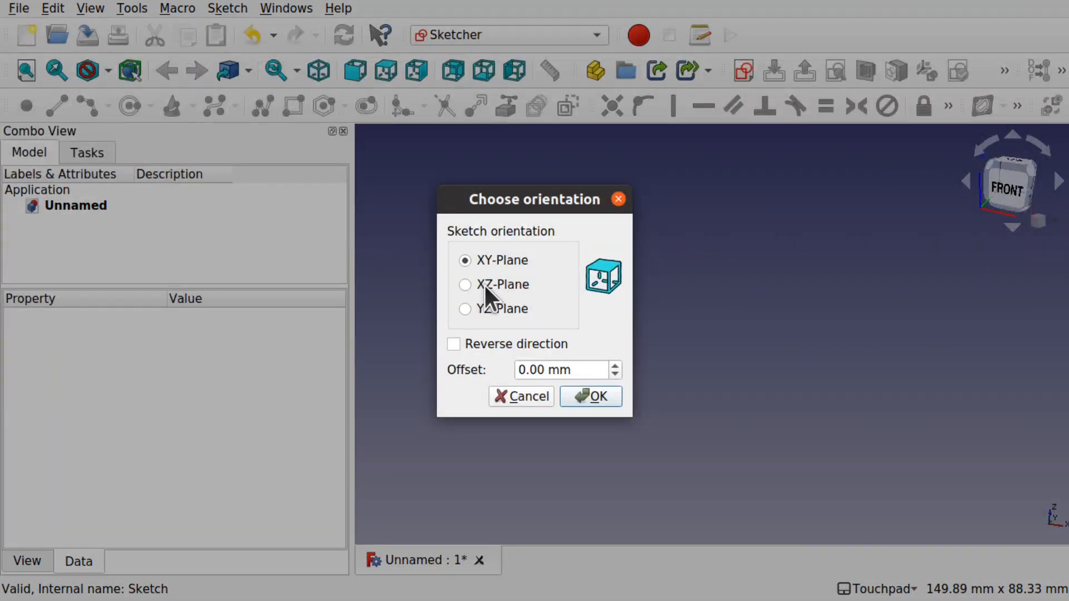
left_click(593, 396)
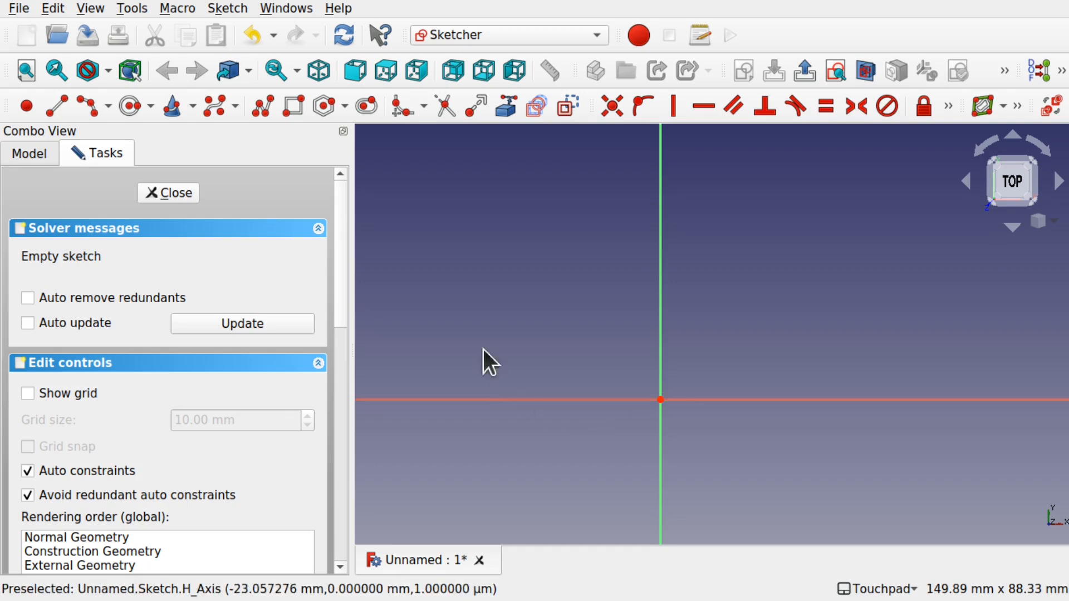
scroll(579, 292, "down", 3)
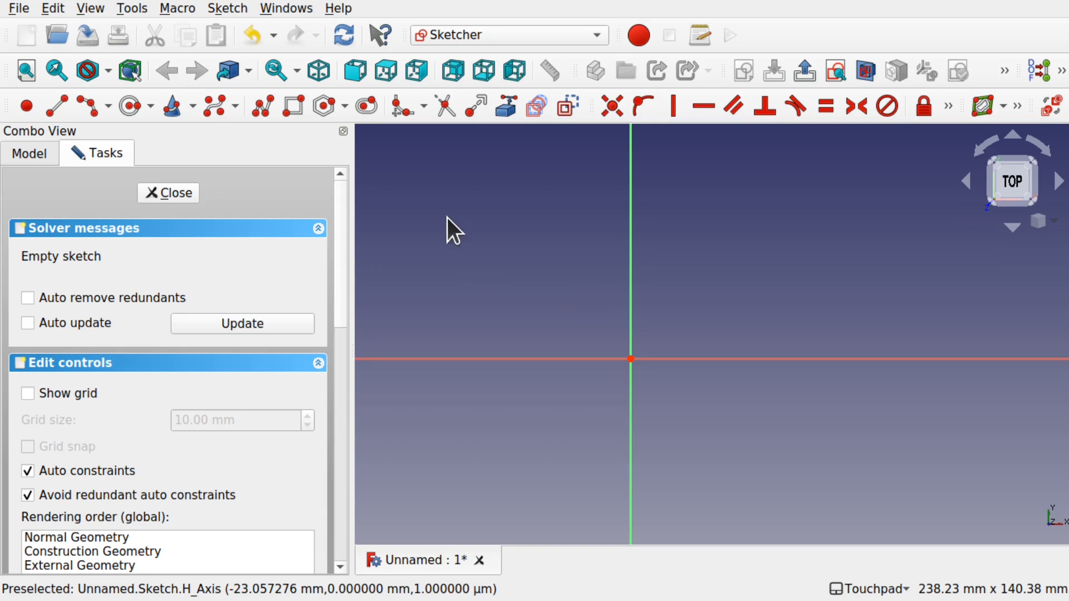
Draw four separate slanted lines around the origin, one in each quadrant and running outward, and close the sketch
left_click(56, 105)
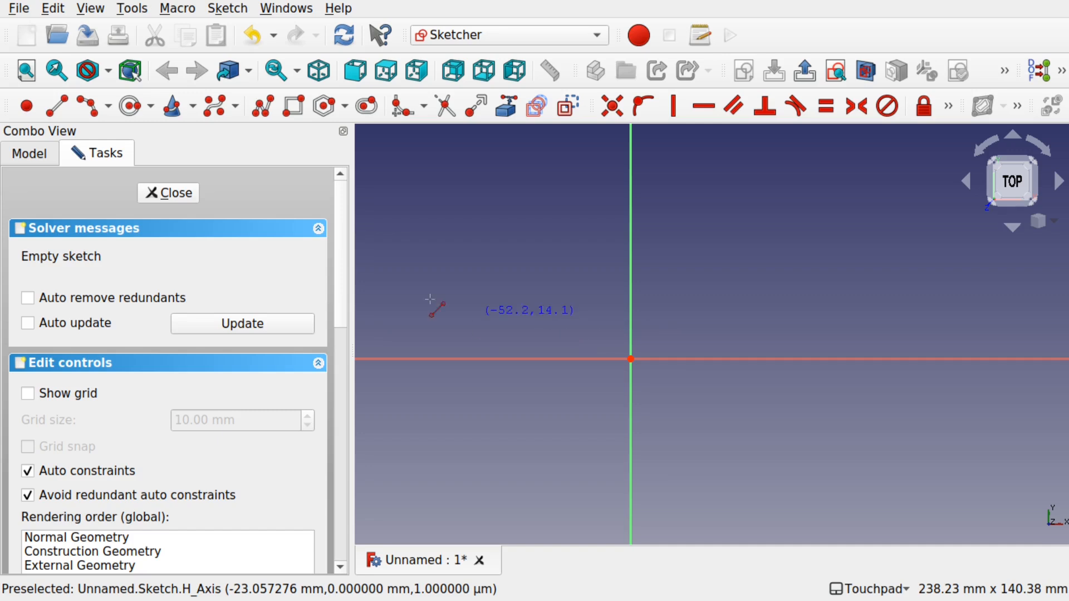
left_click(468, 301)
left_click(414, 226)
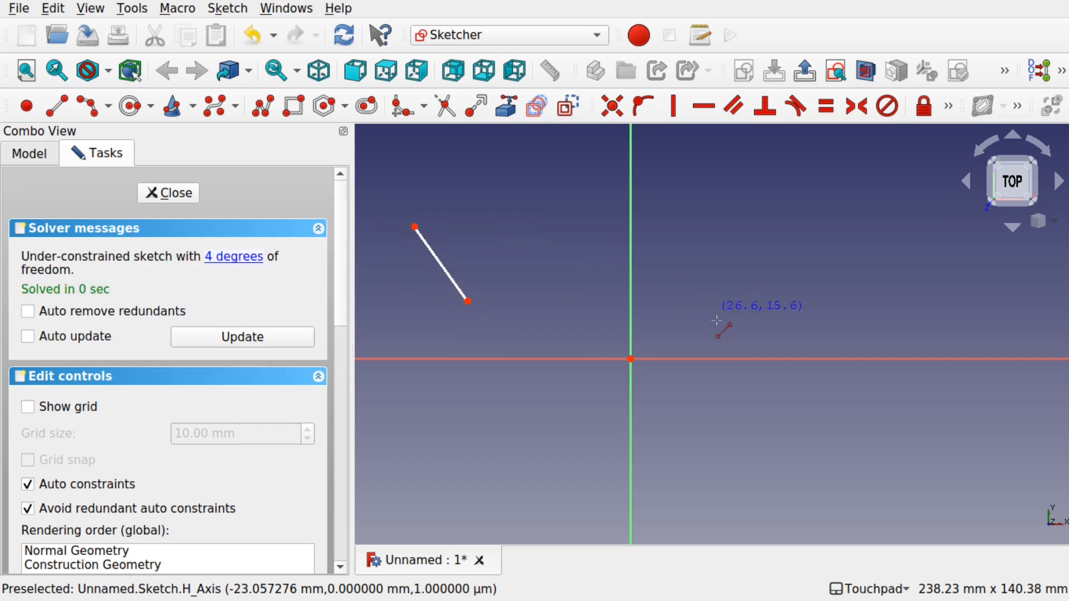
left_click(768, 320)
left_click(877, 246)
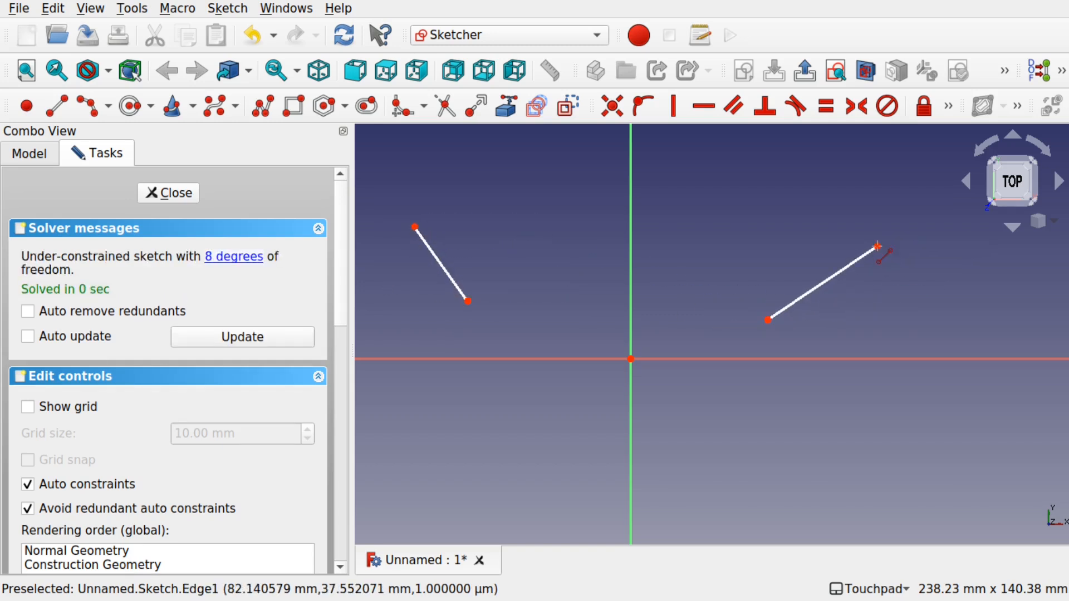
left_click(723, 469)
left_click(781, 524)
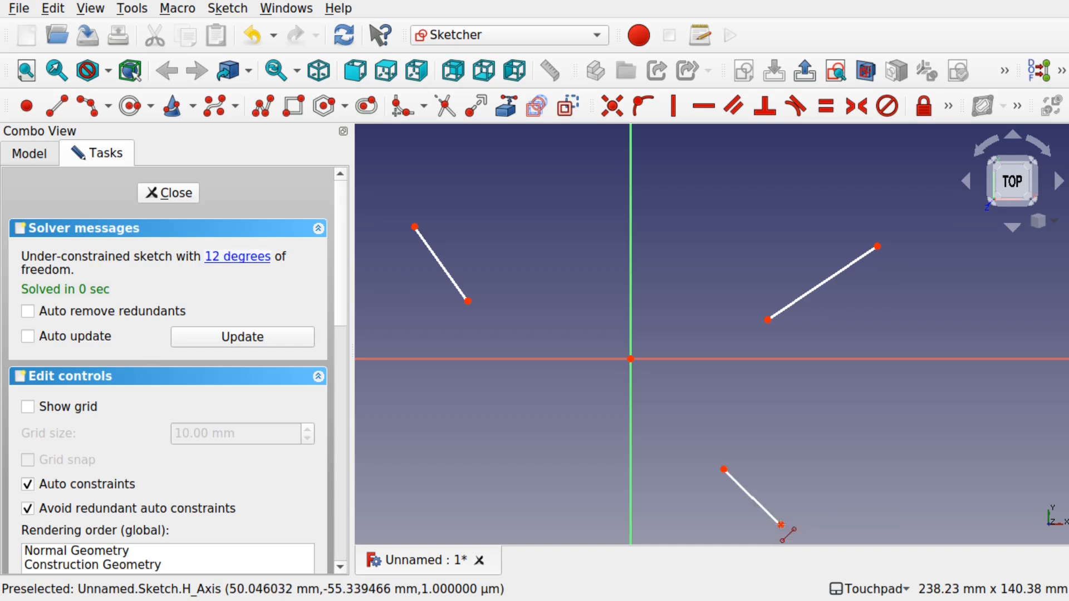
left_click(559, 438)
left_click(439, 496)
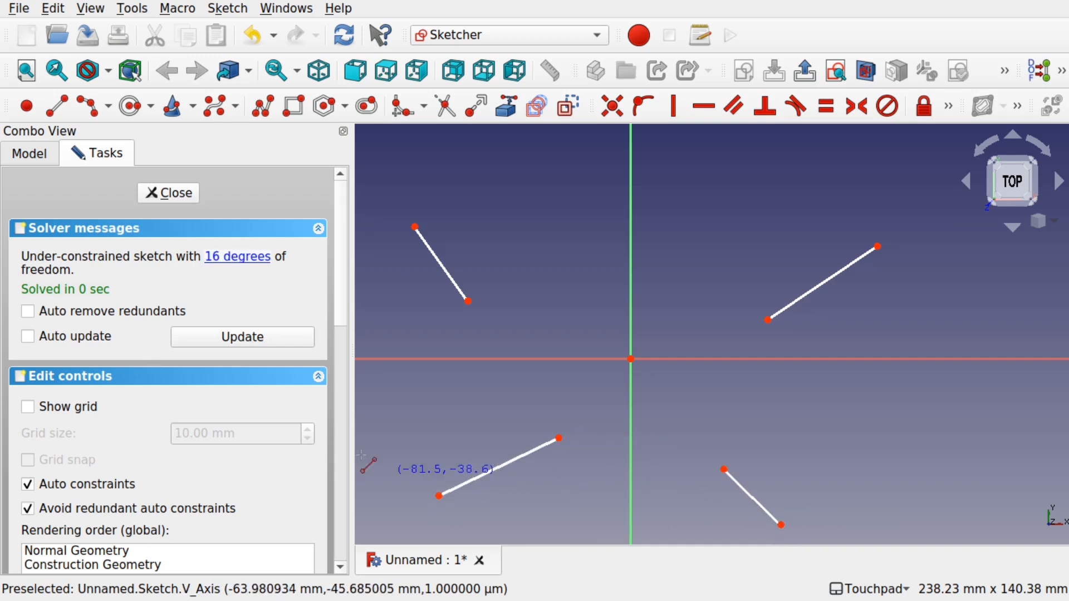
left_click(167, 196)
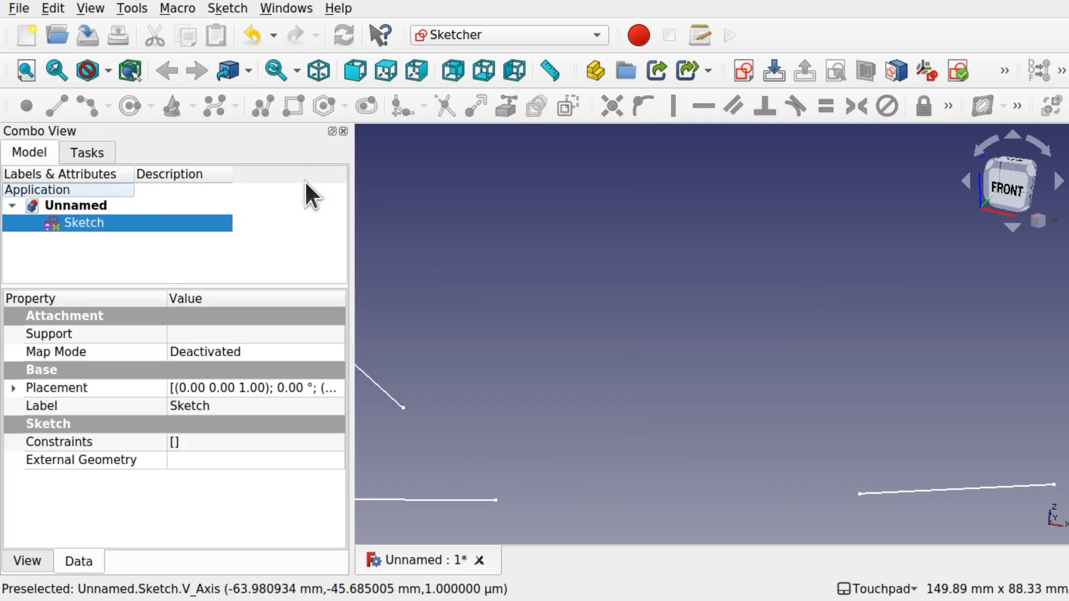
Switch to the Lattice2 workbench with all four sketch lines in view
scroll(657, 330, "down", 6)
scroll(657, 329, "up", 2)
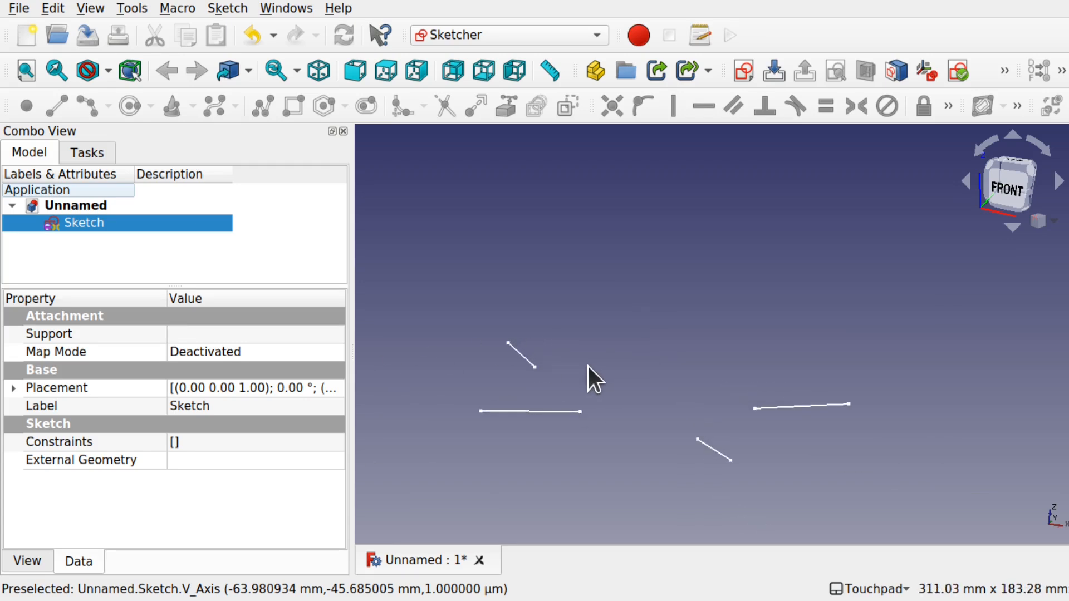
left_click(503, 33)
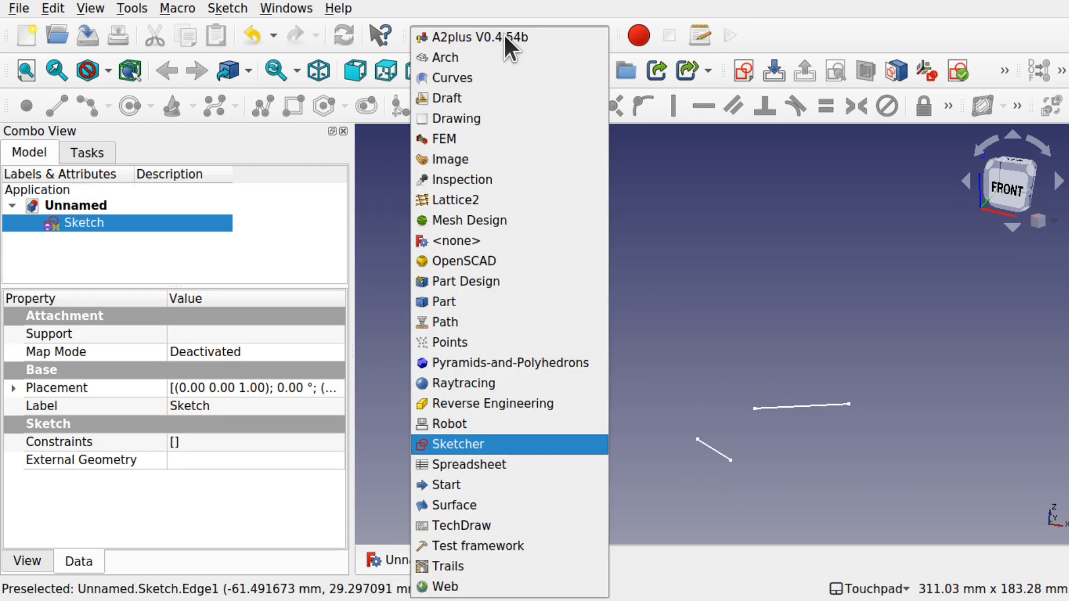
left_click(487, 201)
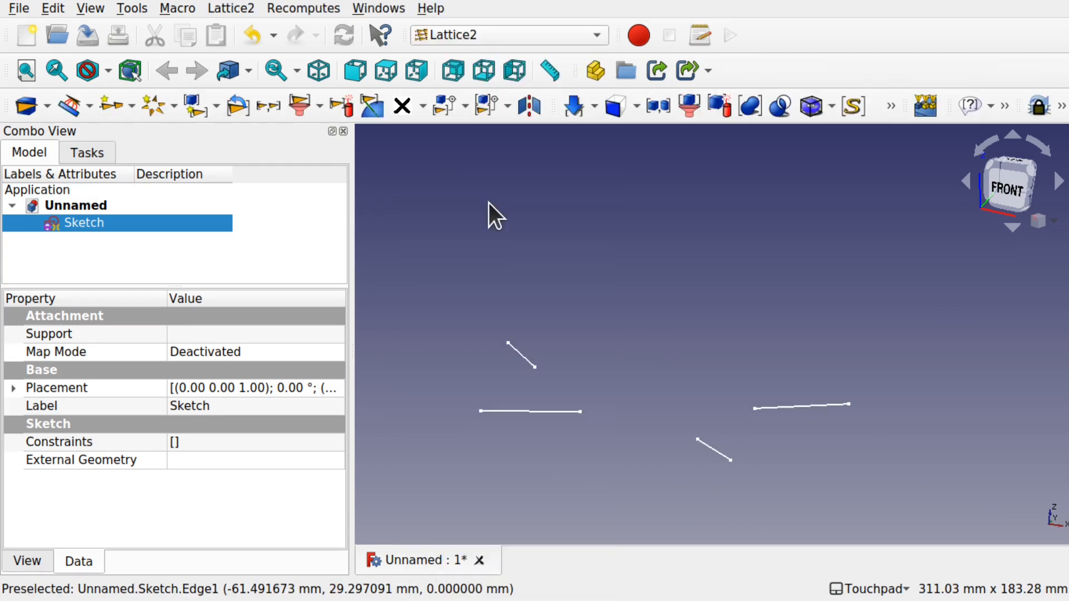
Create a lattice placement of the sketch using Placement of shape: copy object.Placement
left_click(475, 245)
left_click(80, 223)
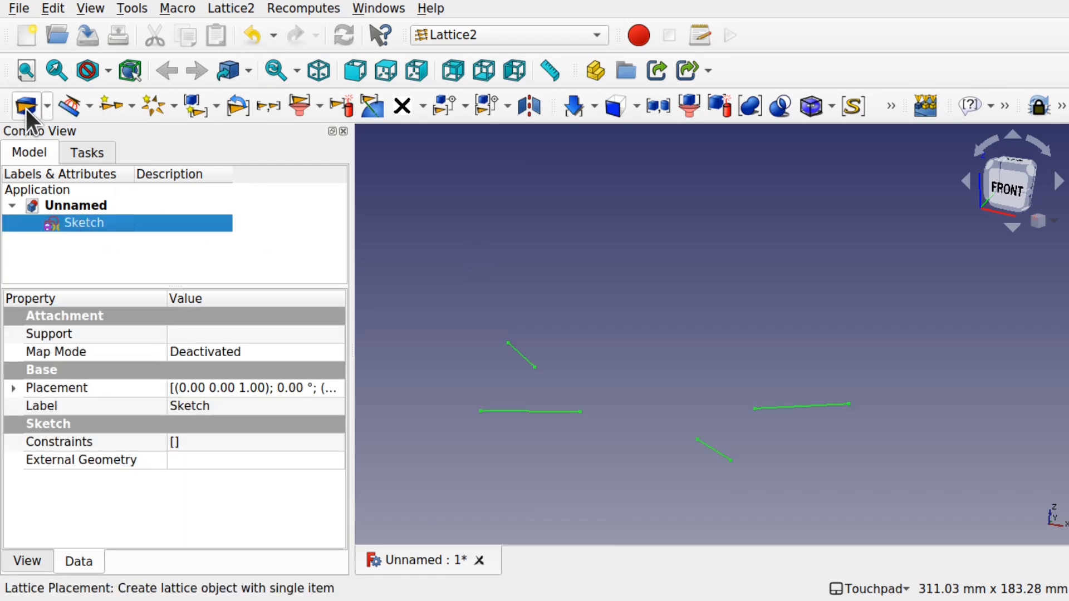
left_click(234, 8)
mouse_move(310, 87)
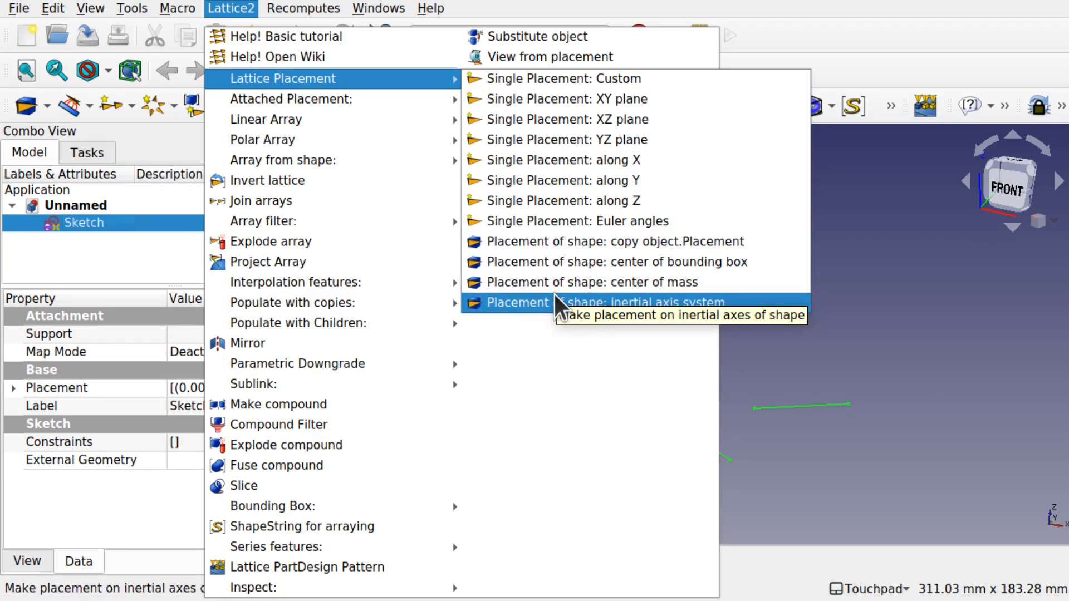
left_click(583, 246)
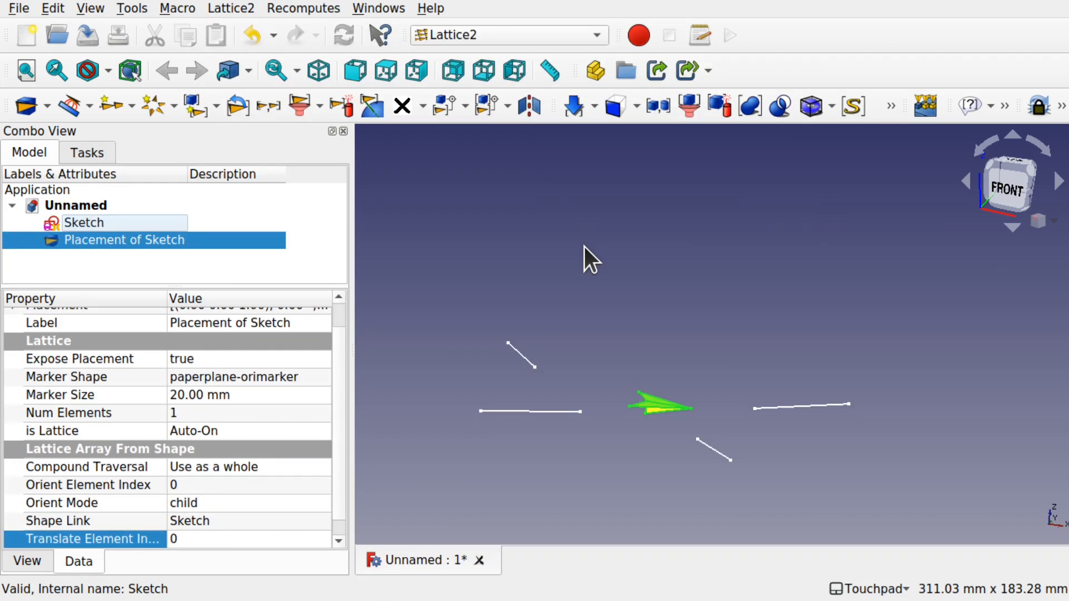
Set the sketch placement's Compound Traversal to Direct children only
scroll(669, 401, "up", 3)
scroll(671, 403, "down", 2)
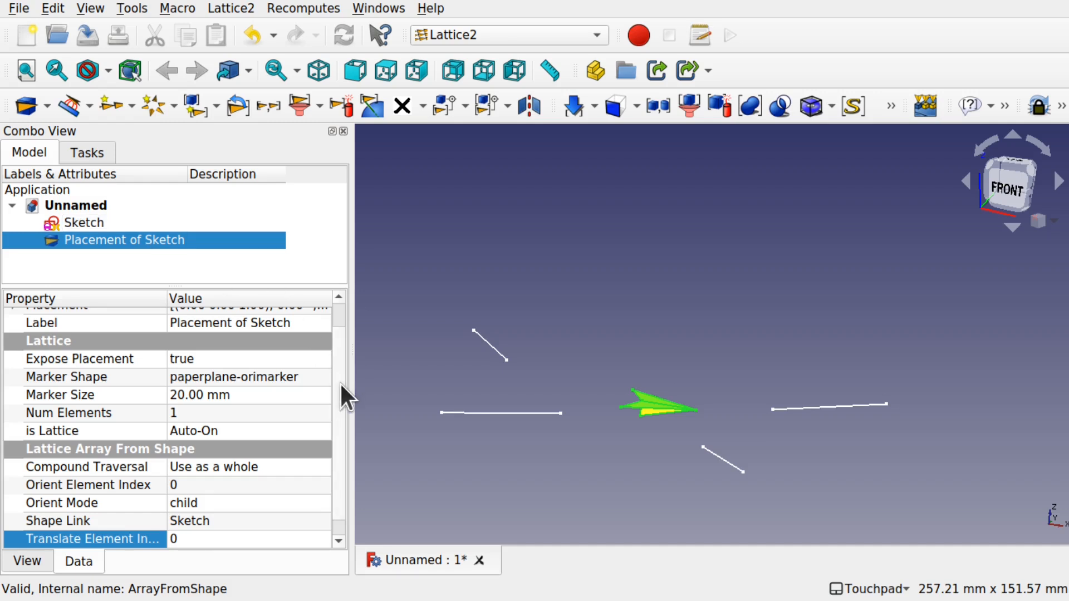
scroll(339, 381, "up", 2)
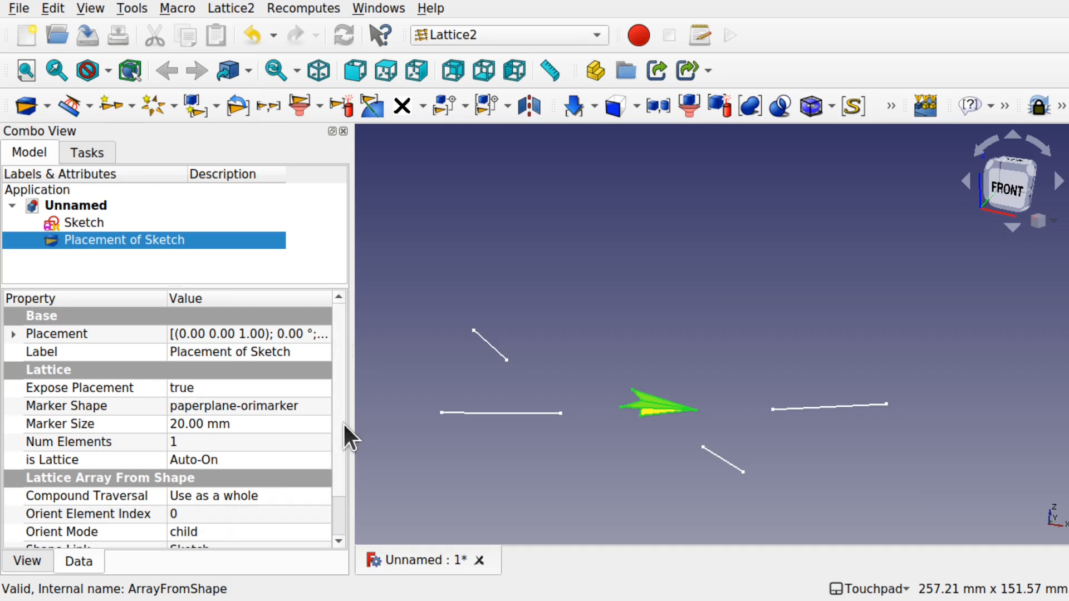
scroll(343, 422, "down", 3)
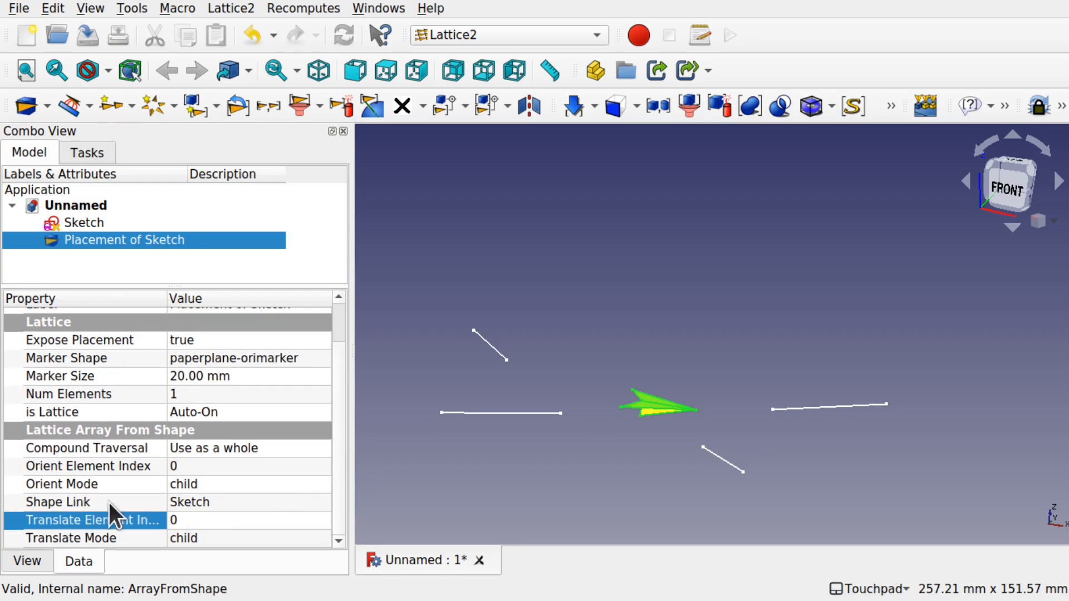
scroll(343, 484, "up", 3)
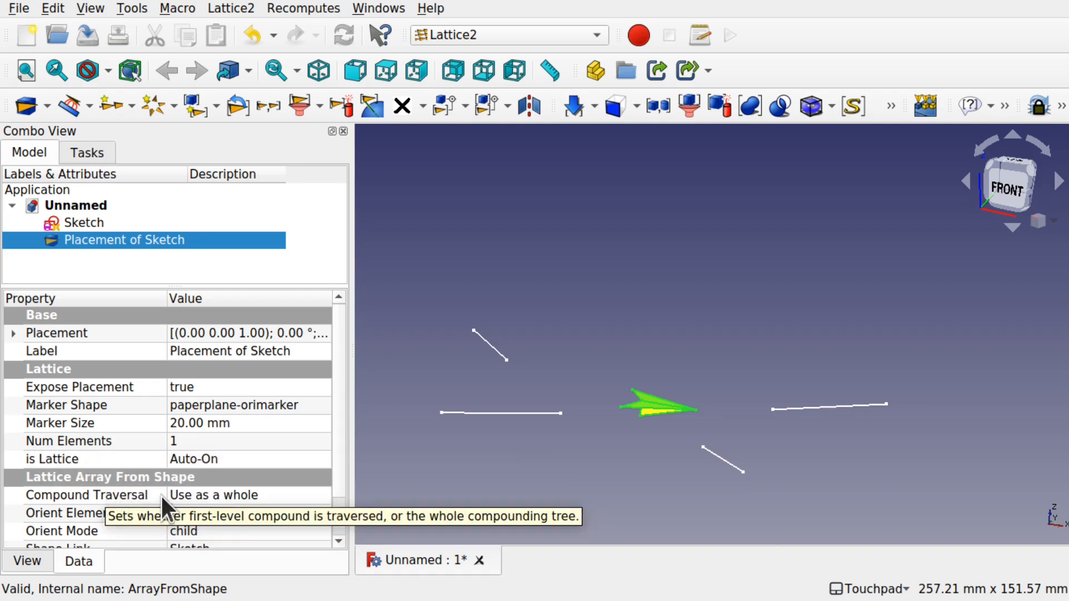
left_click(281, 492)
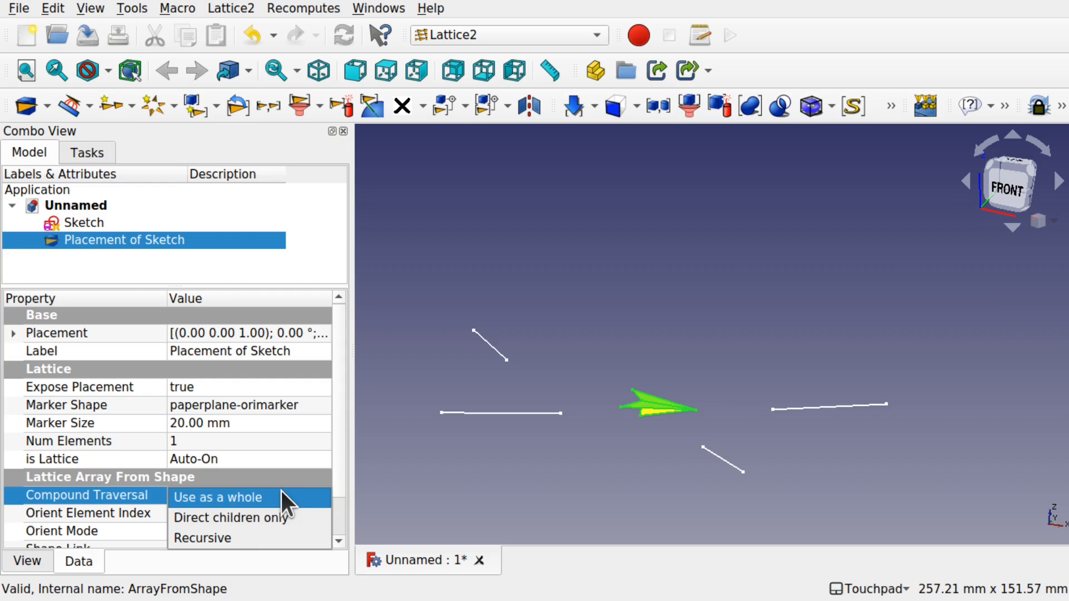
left_click(271, 518)
left_click(265, 526)
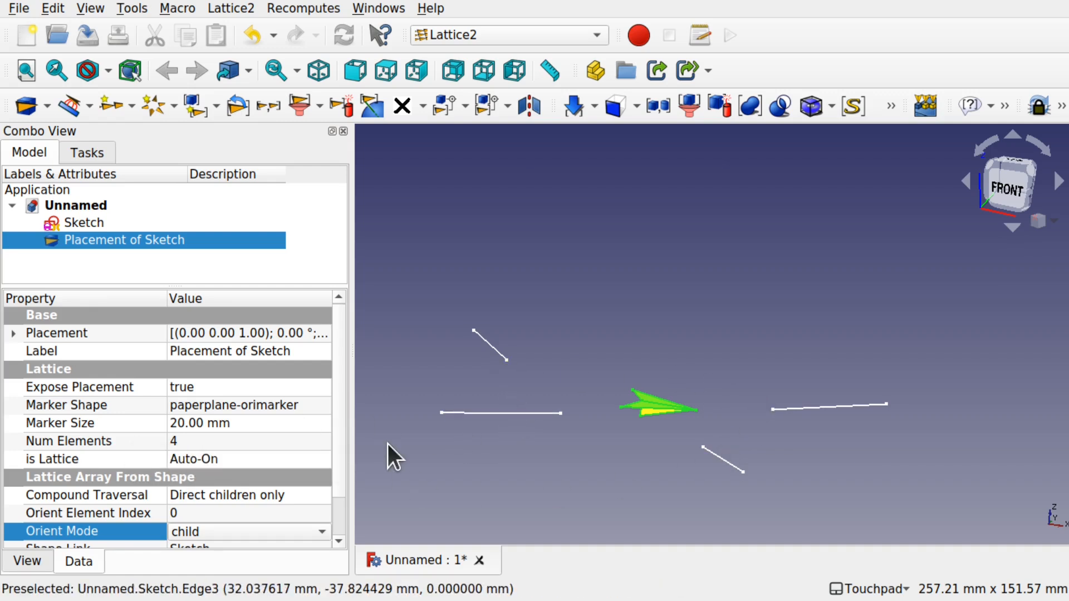
Set the sketch placement's Orient Mode to child.Edge
scroll(338, 426, "down", 2)
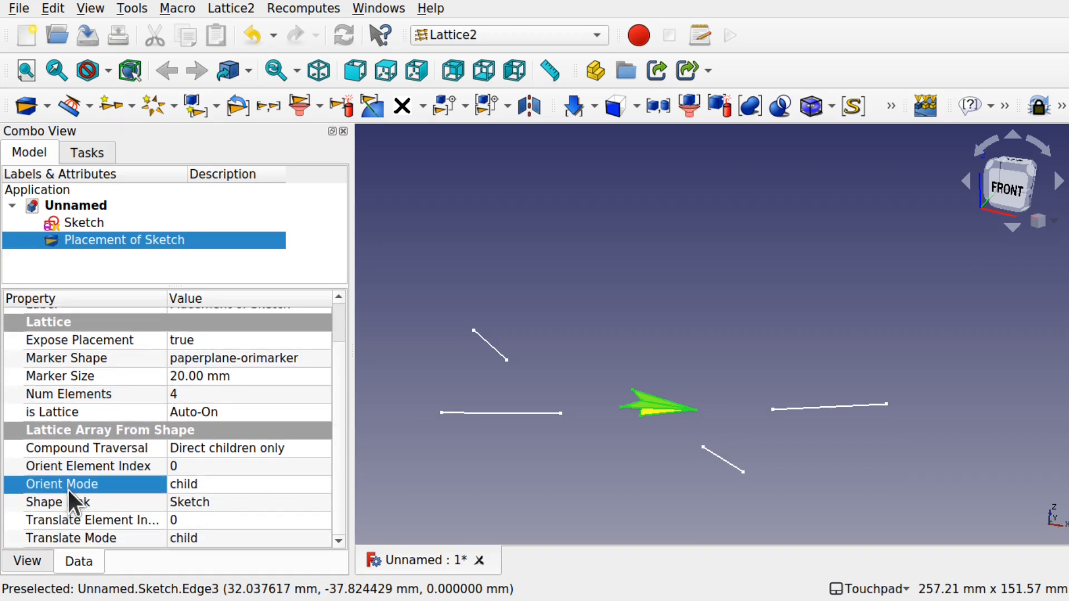
left_click(231, 482)
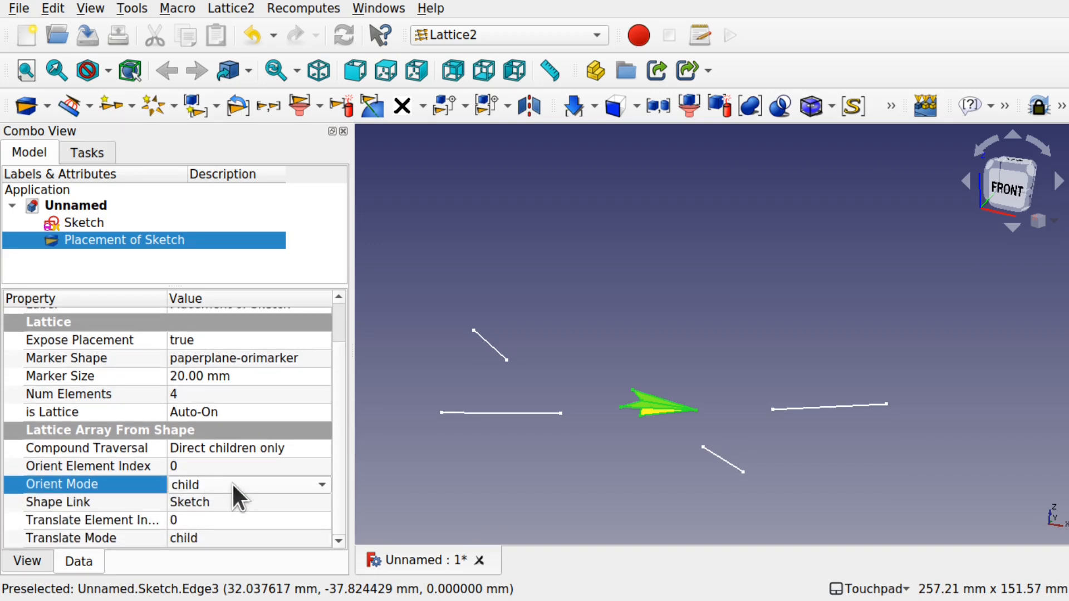
left_click(232, 482)
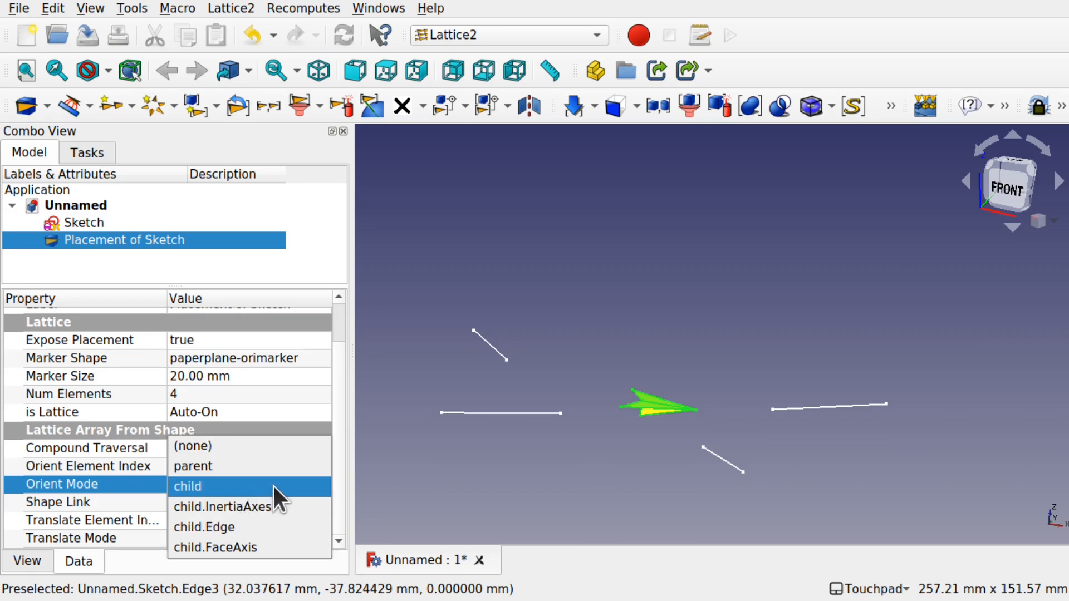
left_click(290, 527)
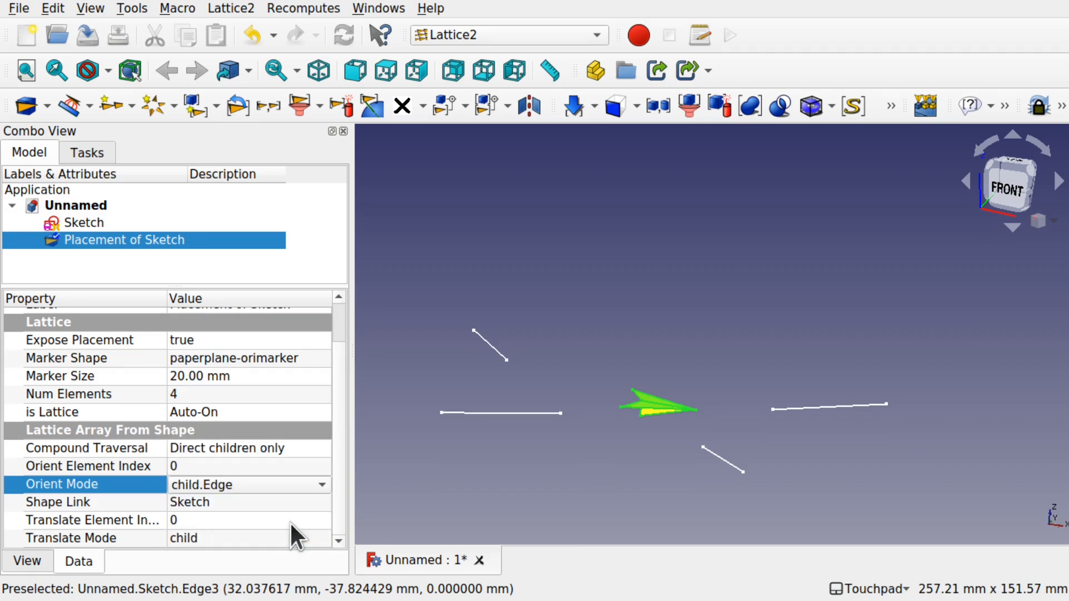
Set the sketch placement's Translate Mode to child.Vertex
left_click(247, 521)
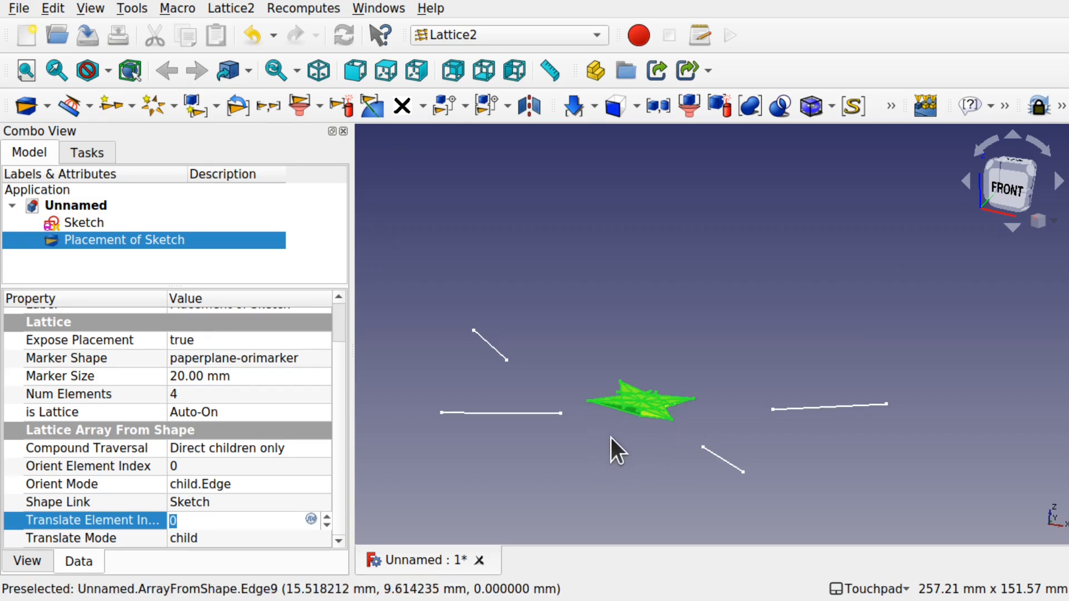
mouse_move(672, 363)
left_mouse_down("alt")
mouse_move(612, 440)
mouse_move(650, 428)
mouse_move(629, 416)
left_mouse_up("alt")
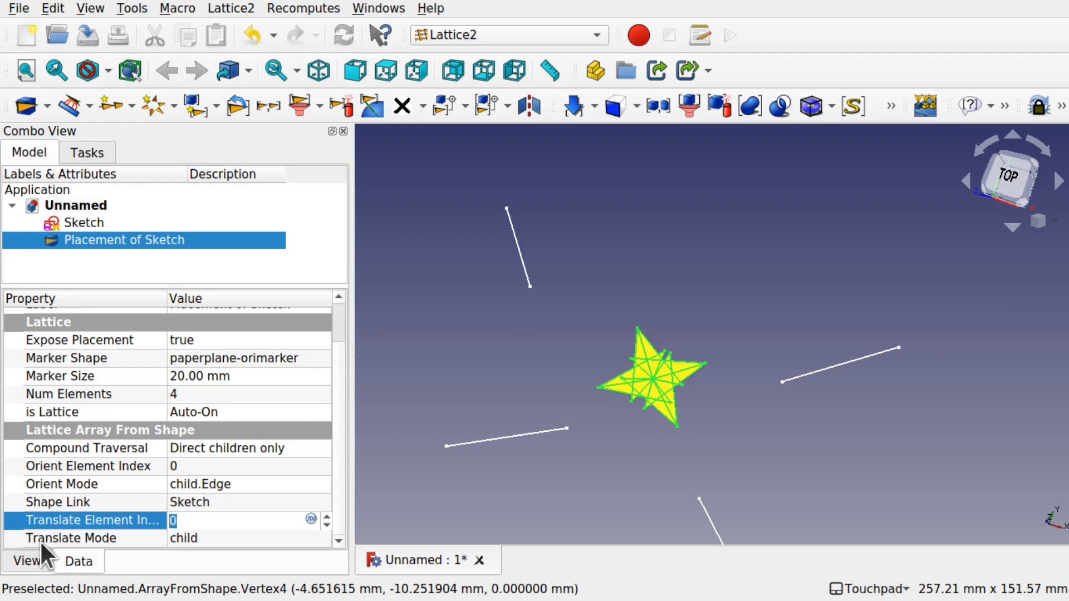
left_click(259, 538)
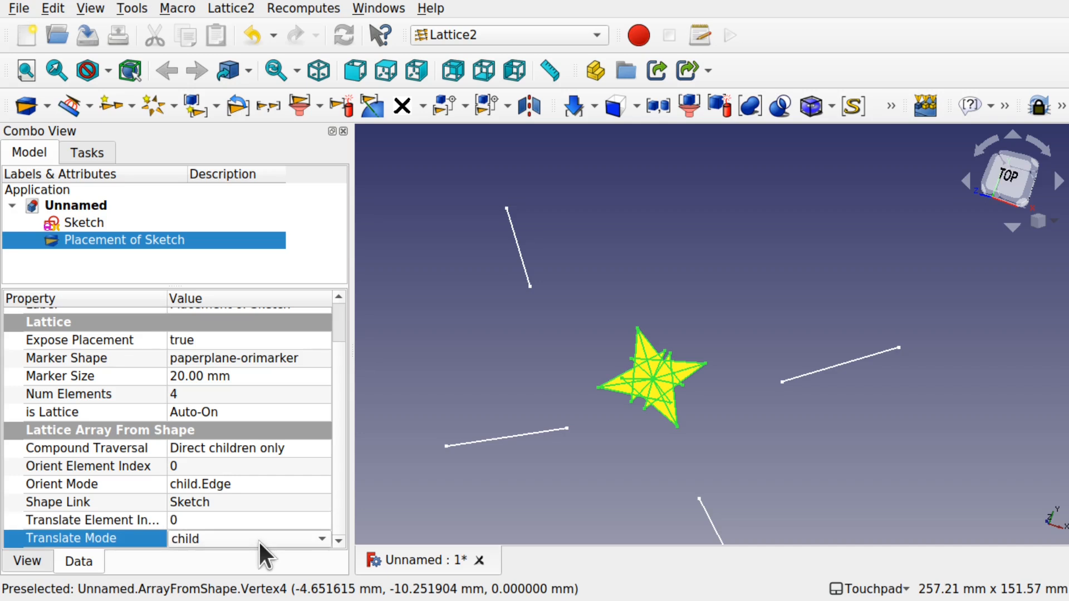
left_click(259, 539)
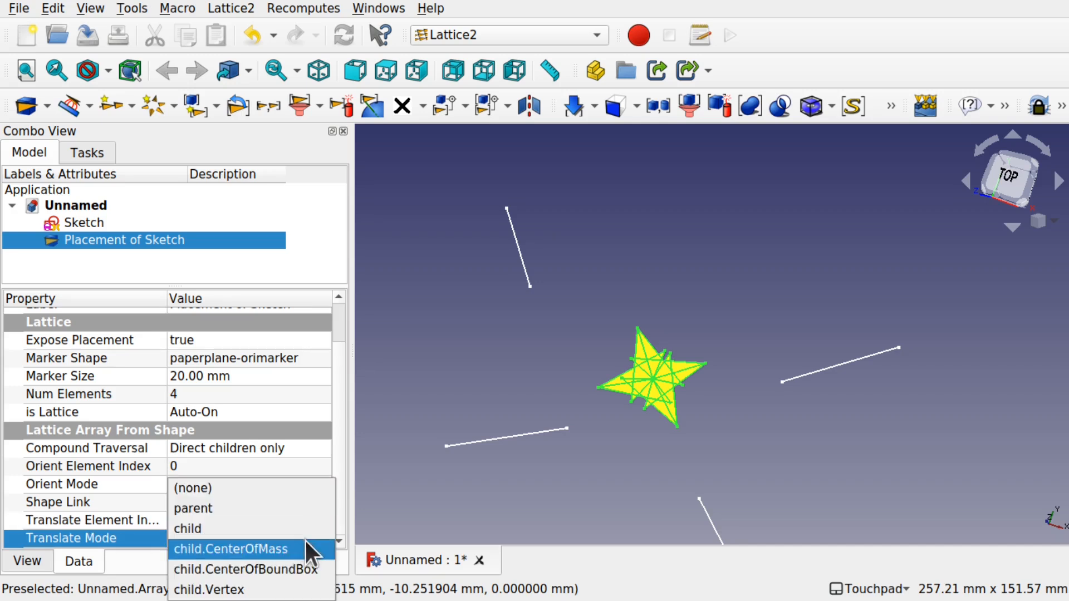
left_click(264, 591)
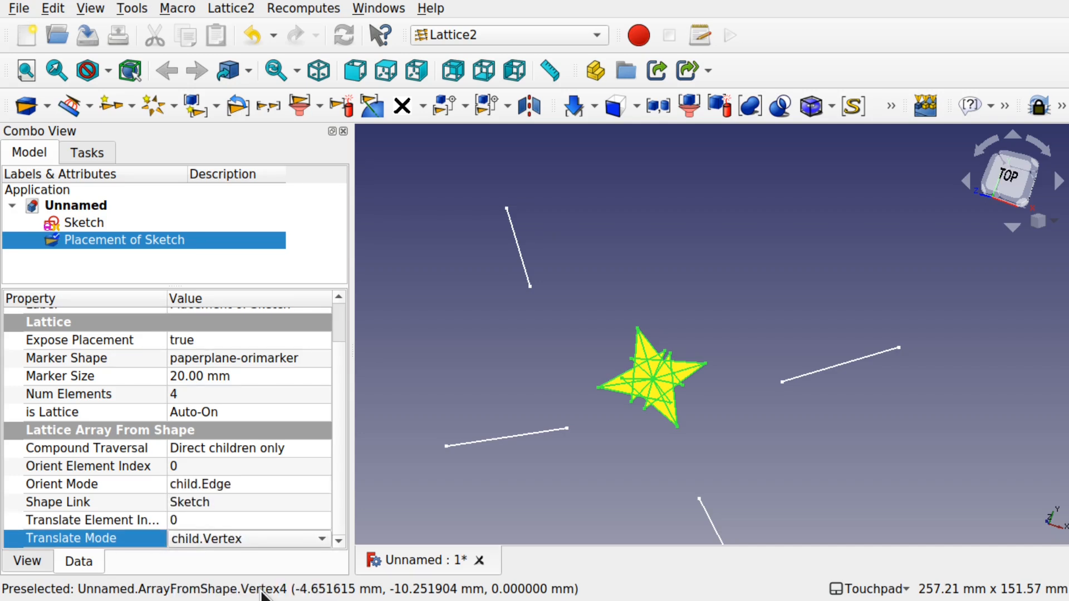
left_click(542, 473)
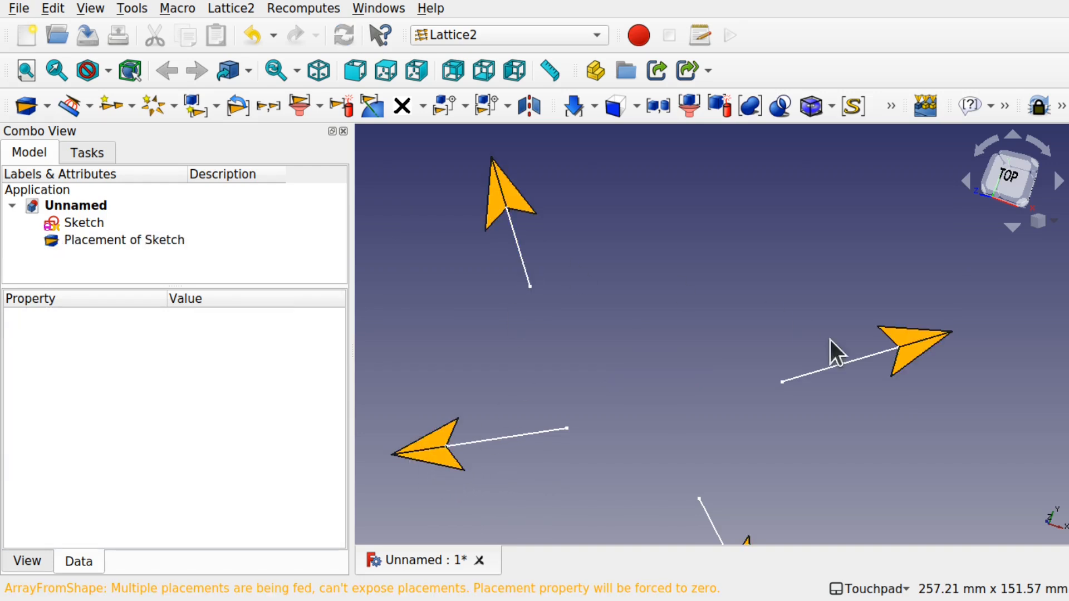
scroll(744, 397, "down", 4)
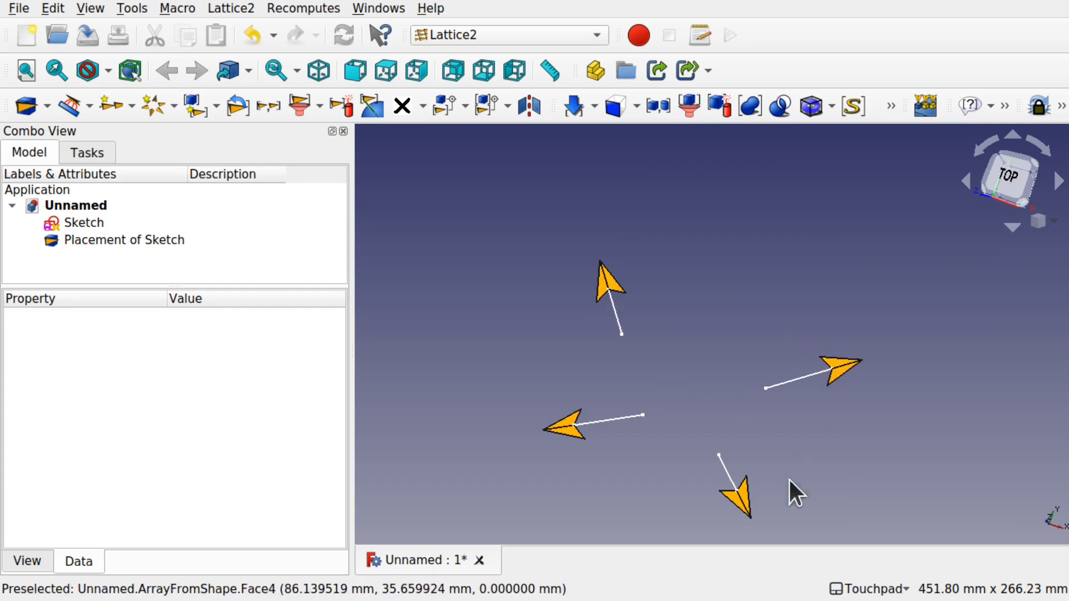
scroll(651, 348, "up", 3)
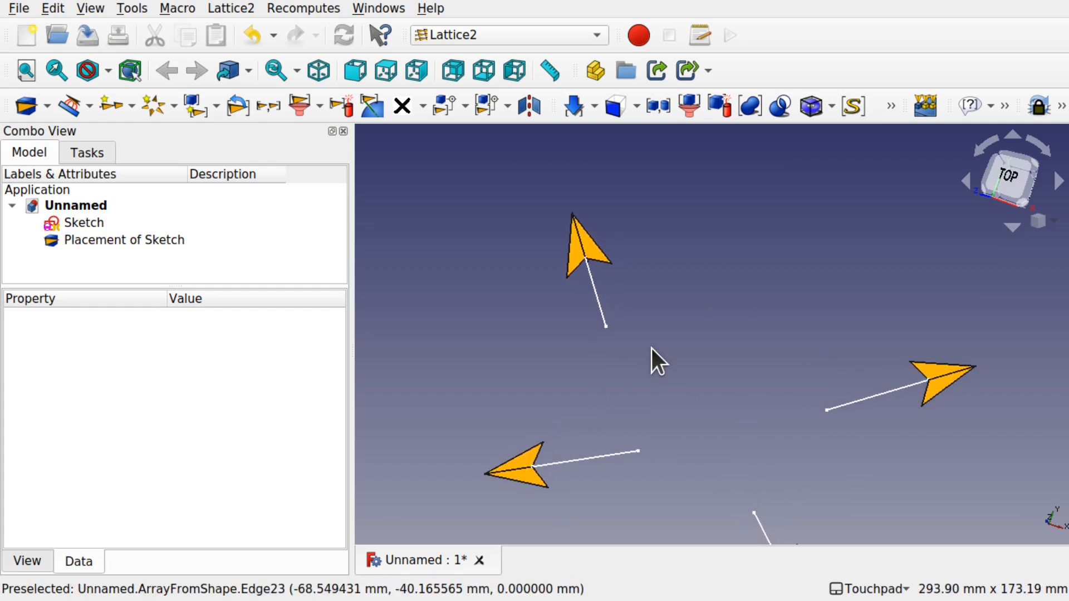
Widen the property name column and set the sketch placement's Translate Element Index to 1
left_click(112, 240)
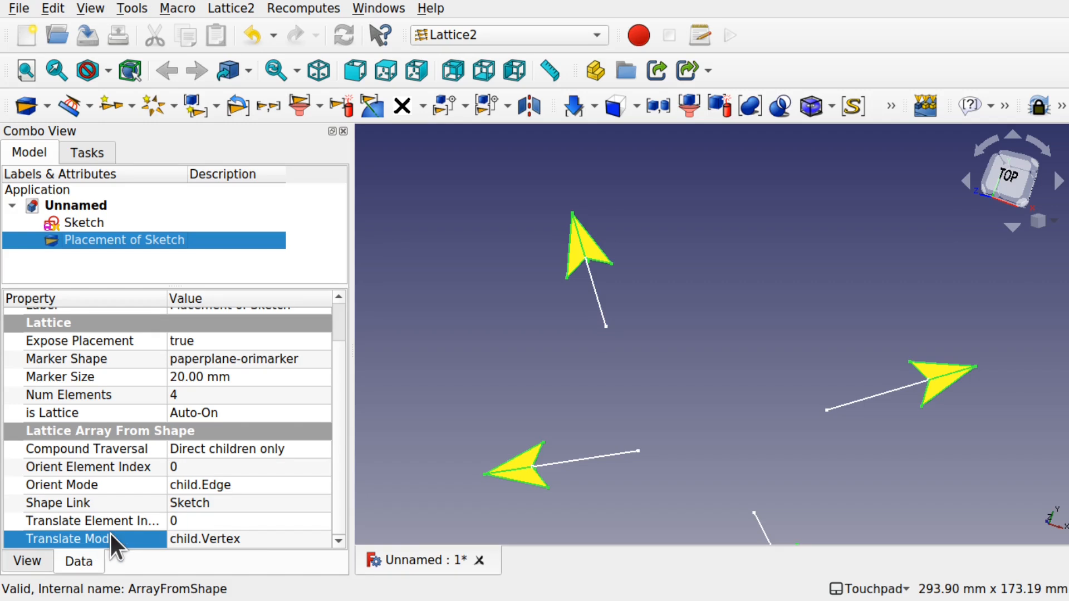
mouse_move(166, 299)
left_mouse_down()
mouse_move(216, 299)
mouse_move(187, 299)
left_mouse_up()
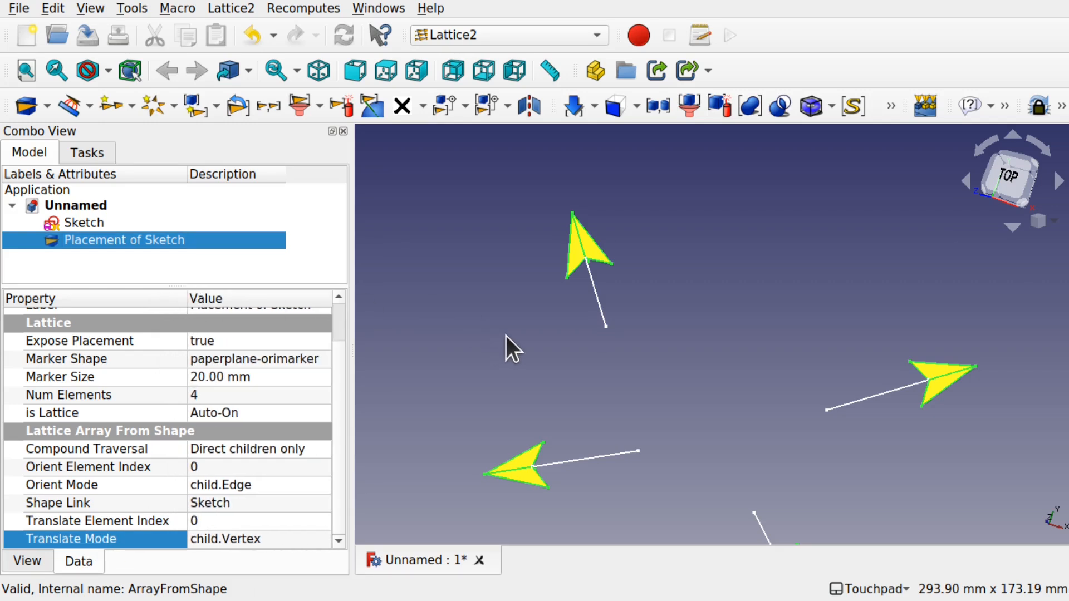
left_click(212, 517)
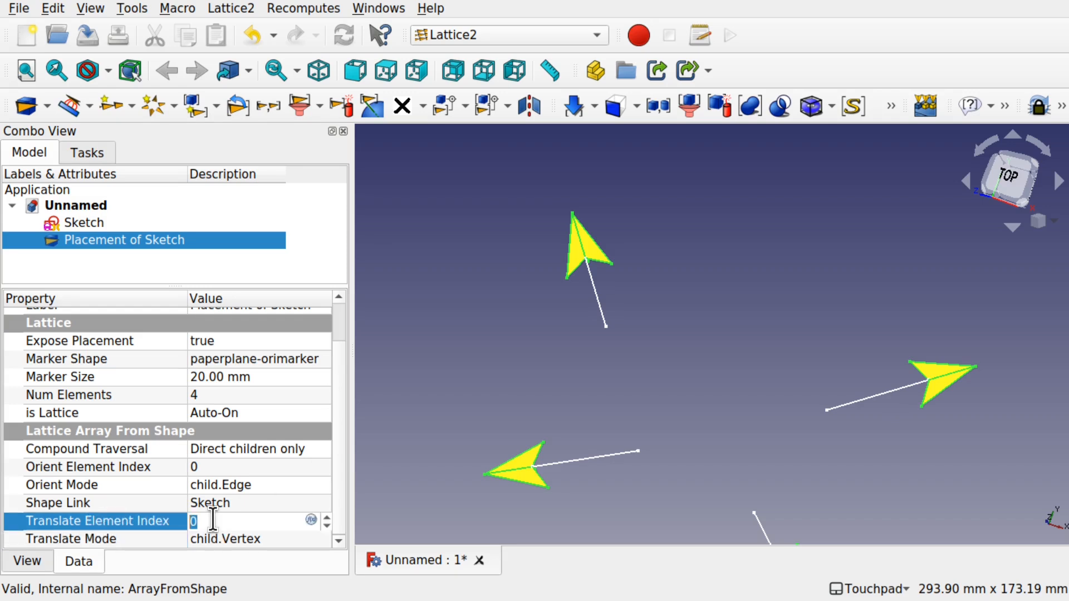
type("1")
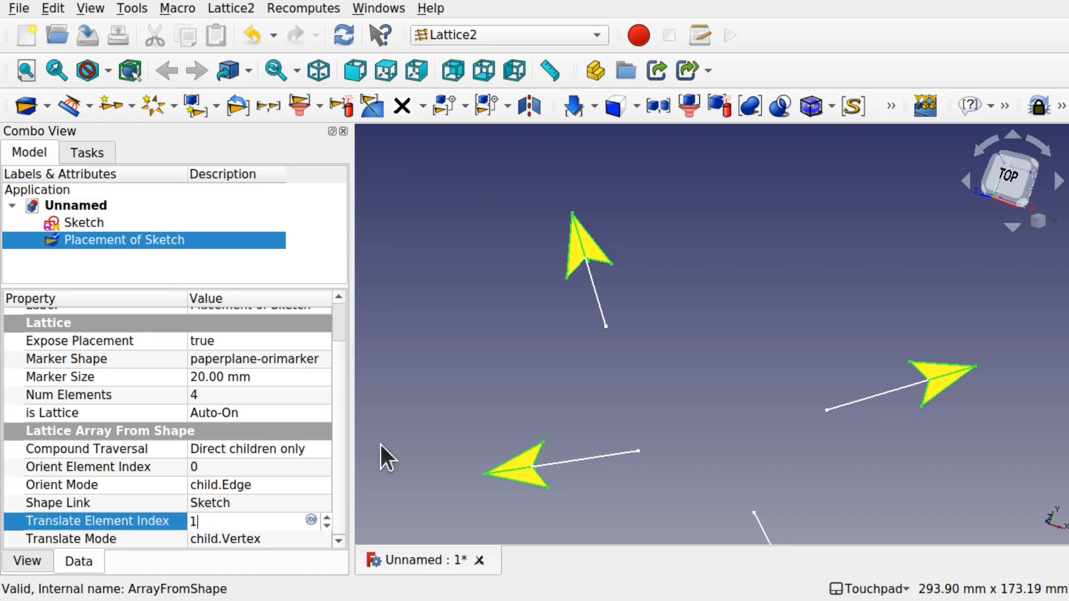
left_click(562, 386)
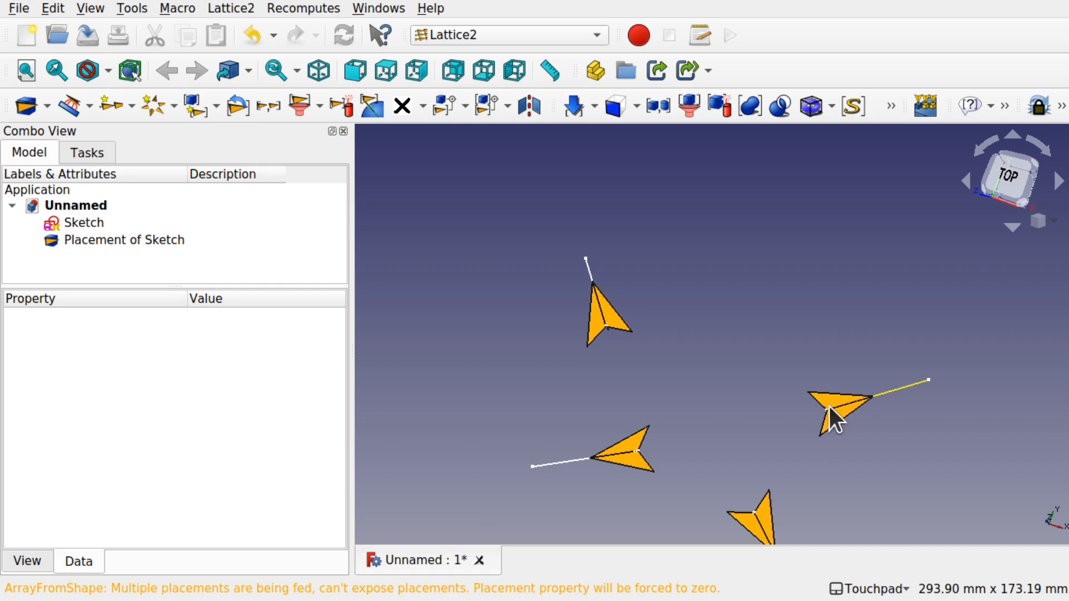
Set the sketch placement's Translate Element Index to 2
left_click(119, 241)
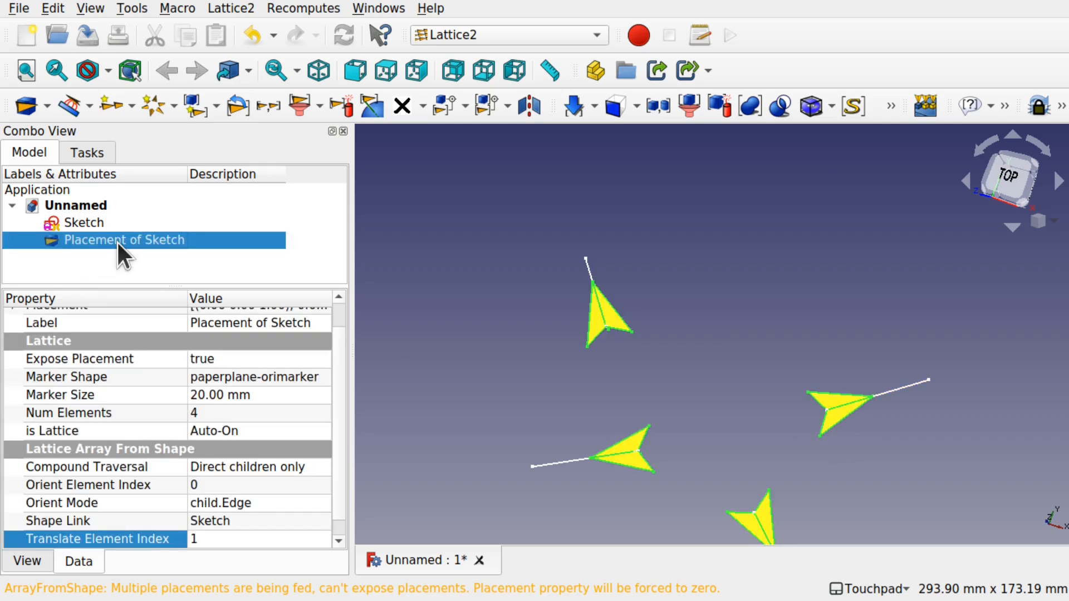
left_click(218, 539)
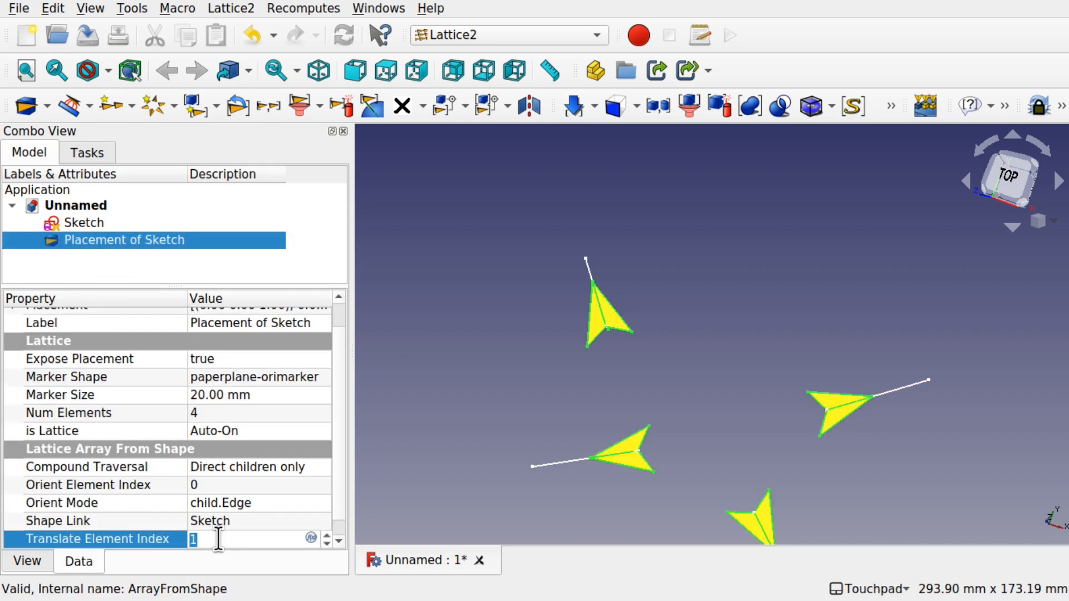
type("2")
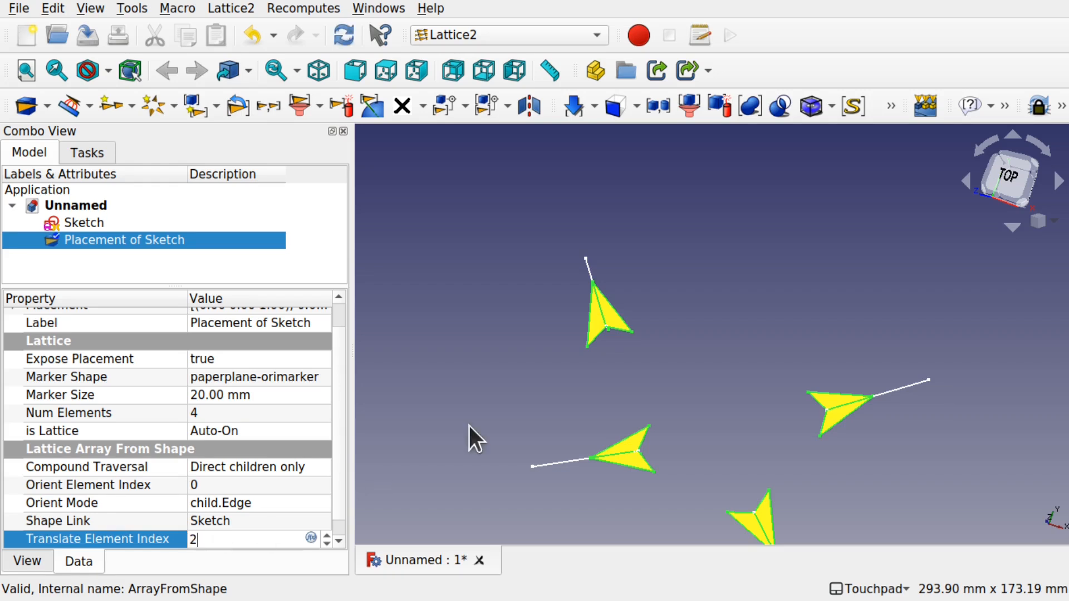
left_click(553, 416)
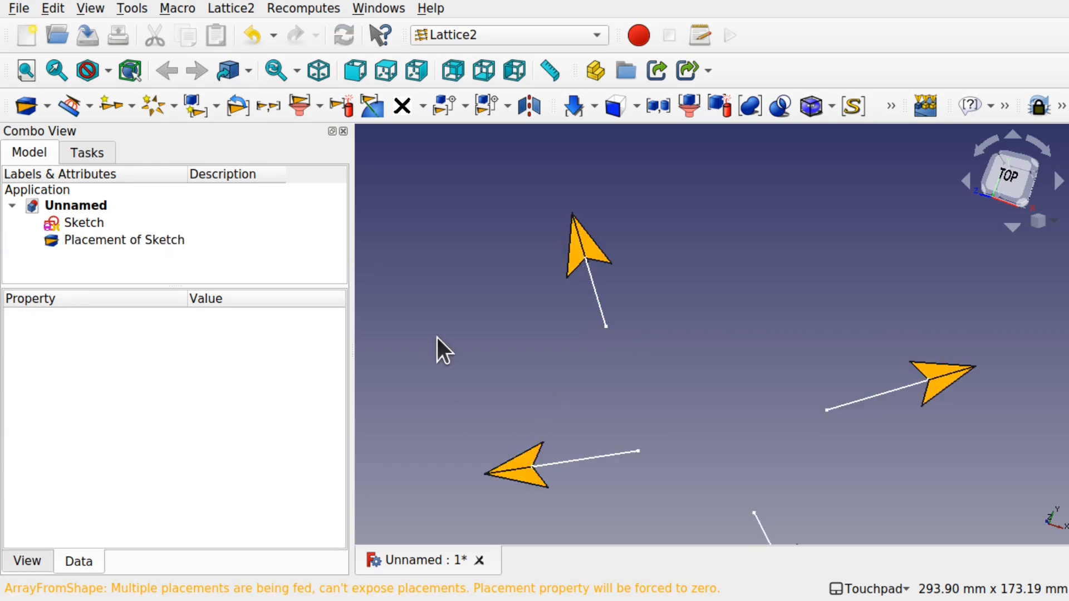
Try a Translate Element Index of 3 for the sketch placement
left_click(129, 228)
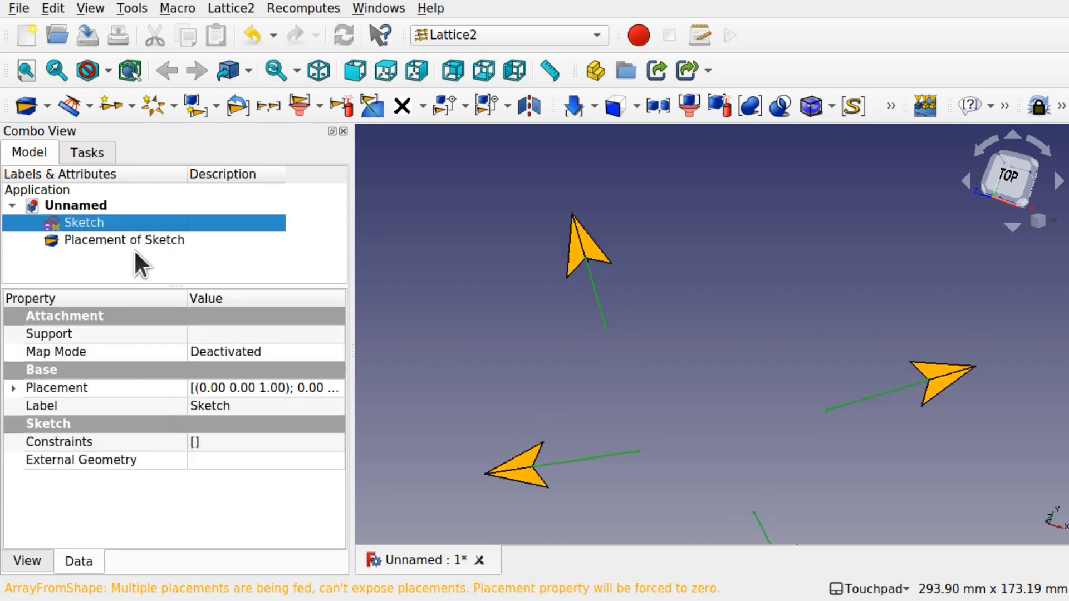
left_click(119, 239)
left_click(200, 539)
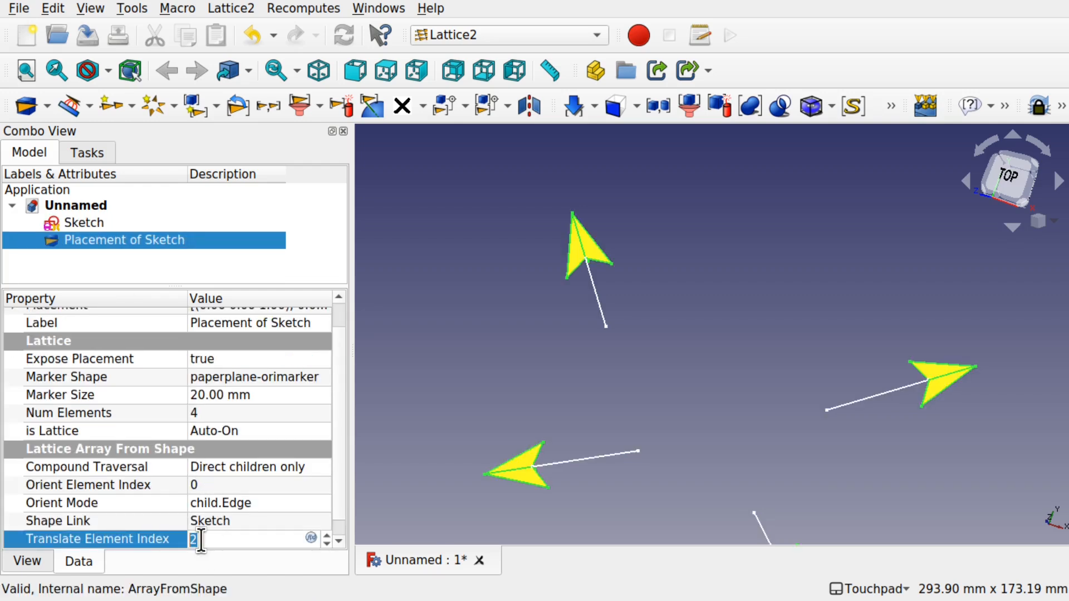
left_click(469, 437)
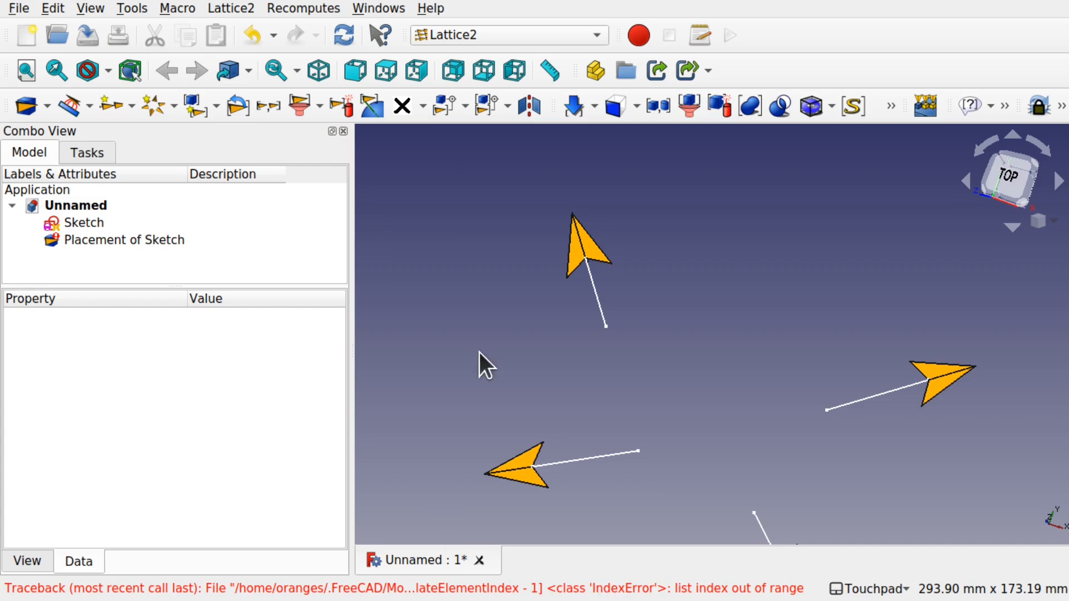
Set the sketch placement's Translate Element Index back to 1
left_click(126, 239)
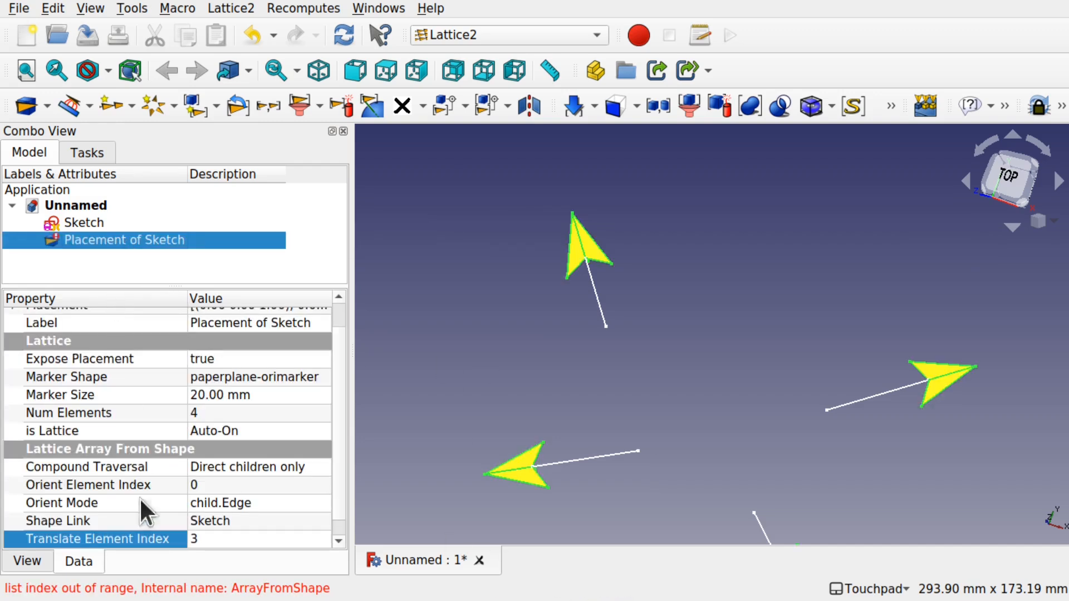
left_click(210, 539)
type("1")
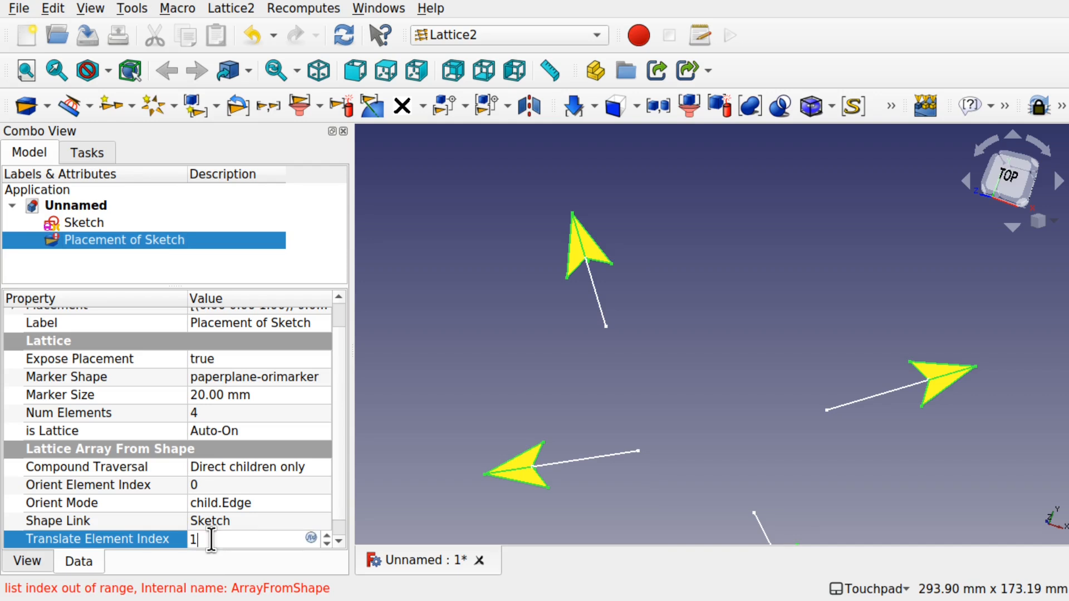
left_click(505, 396)
Change the sketch placement's Translate Element Index so the arrow markers sit at the outer ends of the four lines
left_click(145, 241)
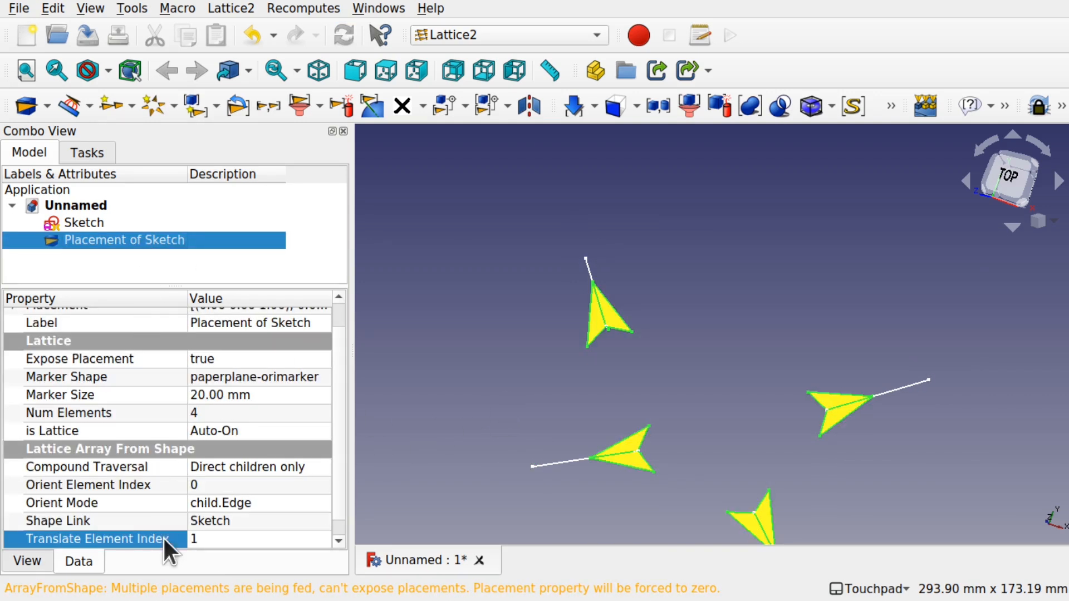
left_click(223, 541)
type("3")
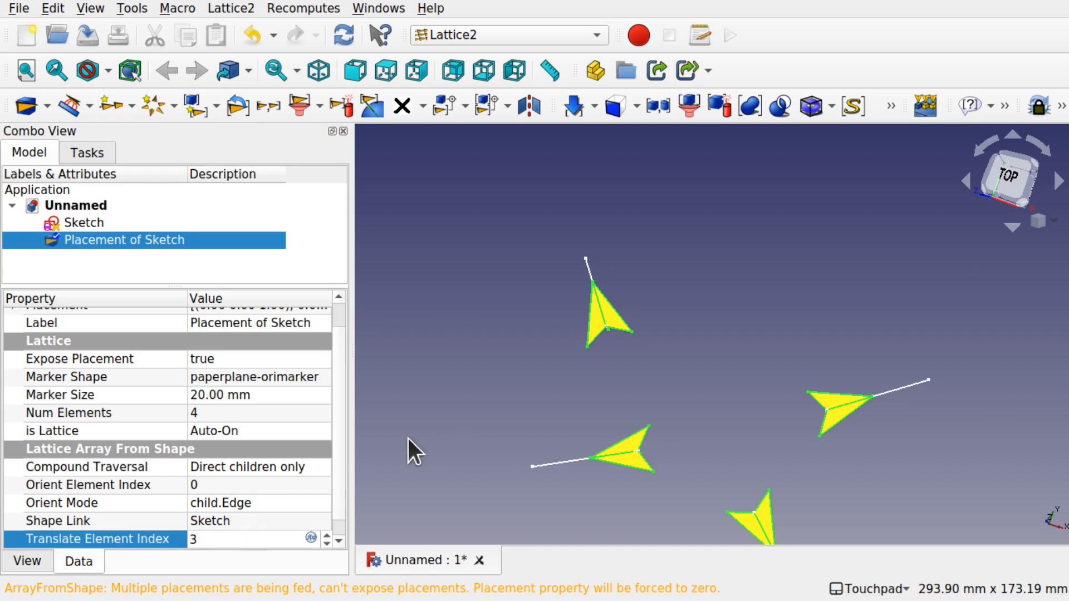
left_click(478, 406)
left_click(631, 459)
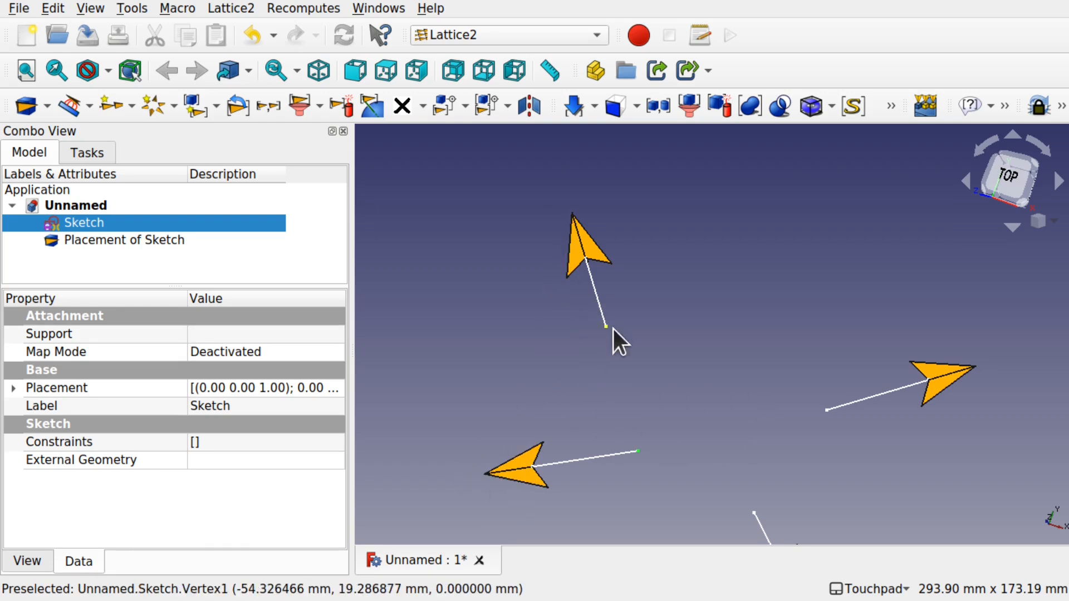
scroll(623, 366, "down", 2)
scroll(623, 366, "down", 1)
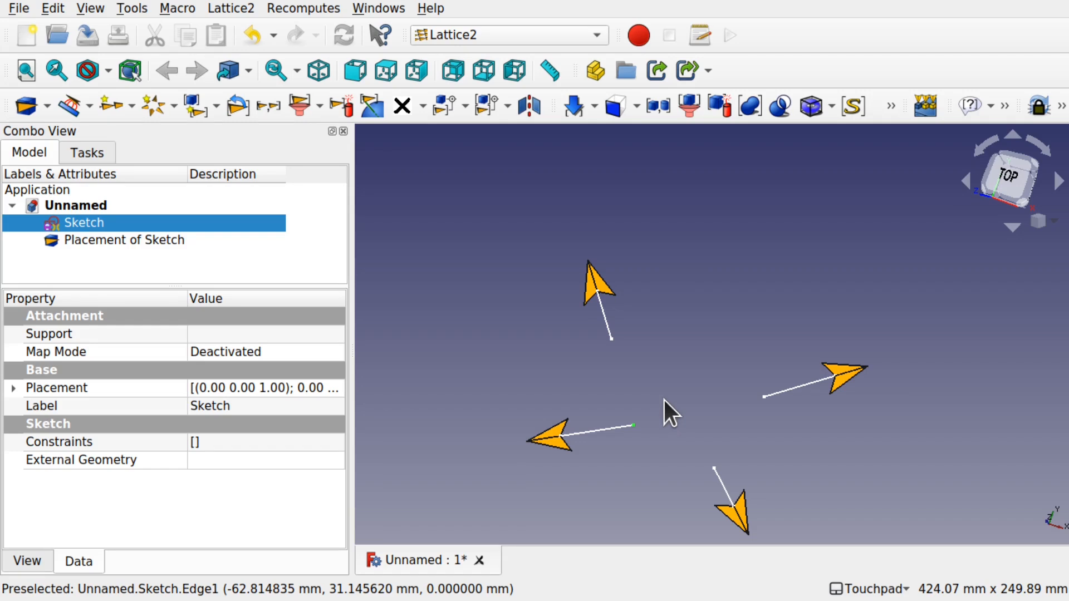
left_click(479, 259)
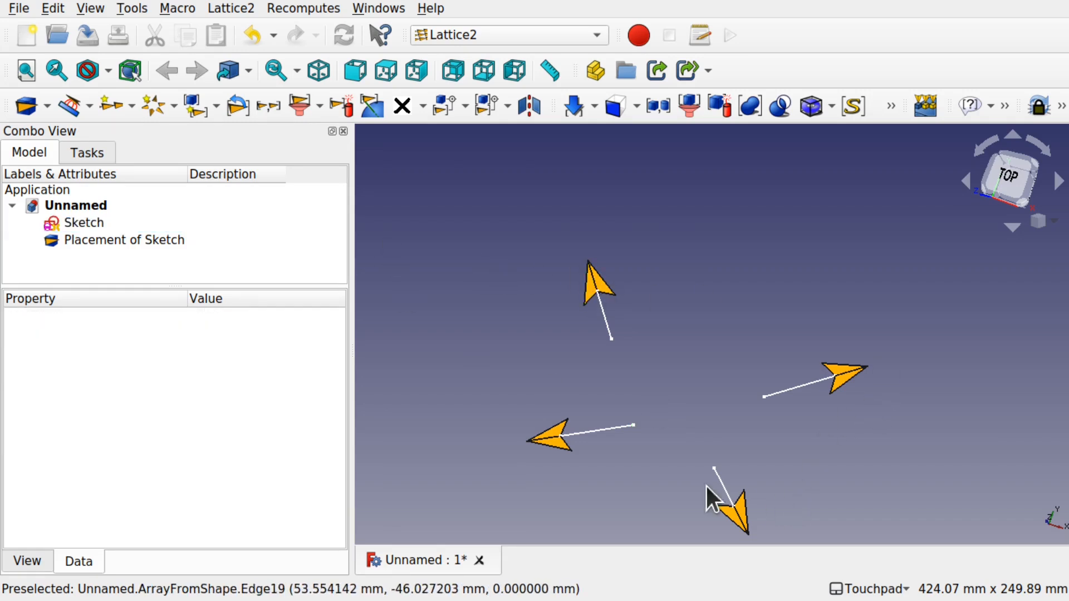
Switch to the Part workbench and create a cylinder
left_click(488, 34)
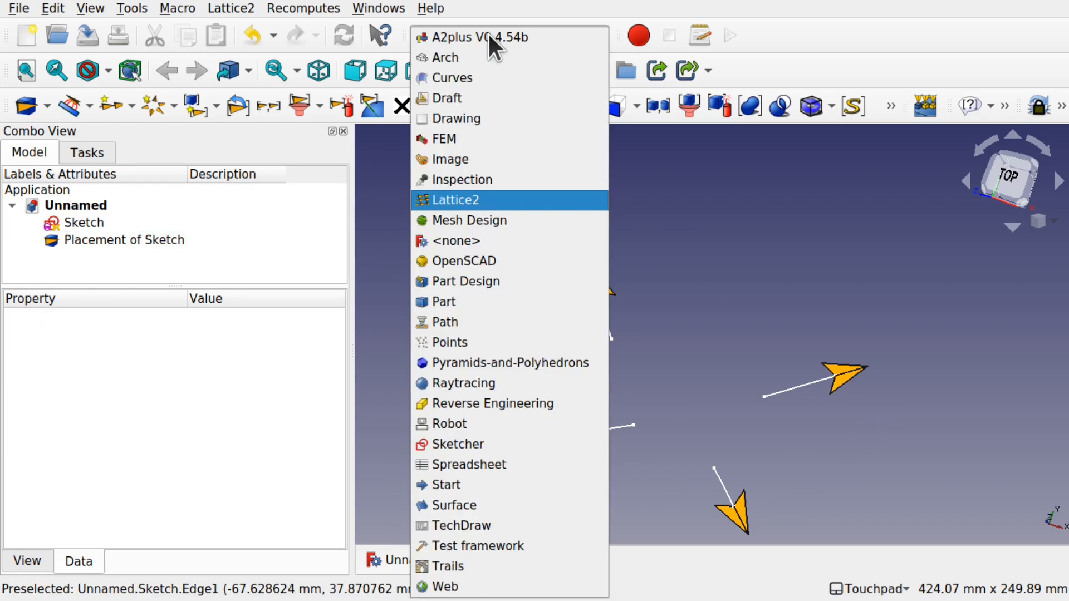
left_click(504, 301)
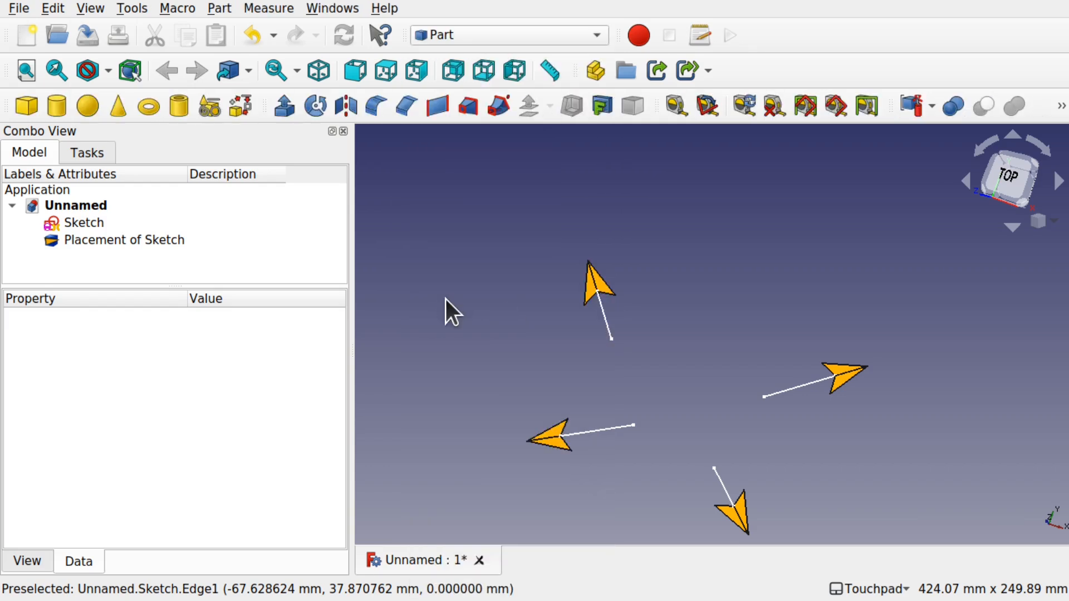
left_click(58, 105)
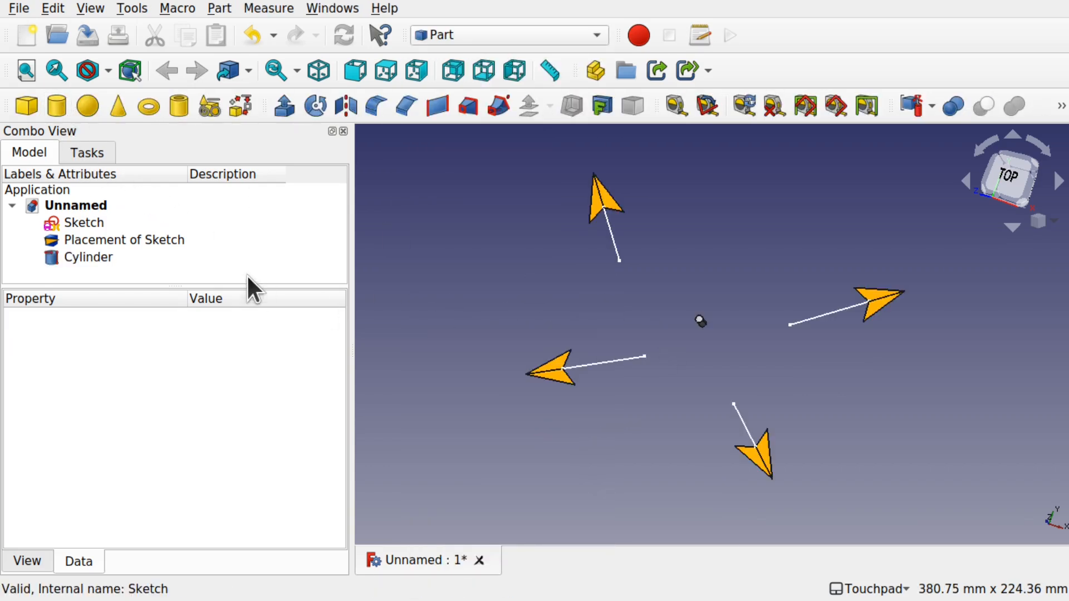
Set the cylinder's radius to 5 mm and its height to 45 mm
left_click(86, 261)
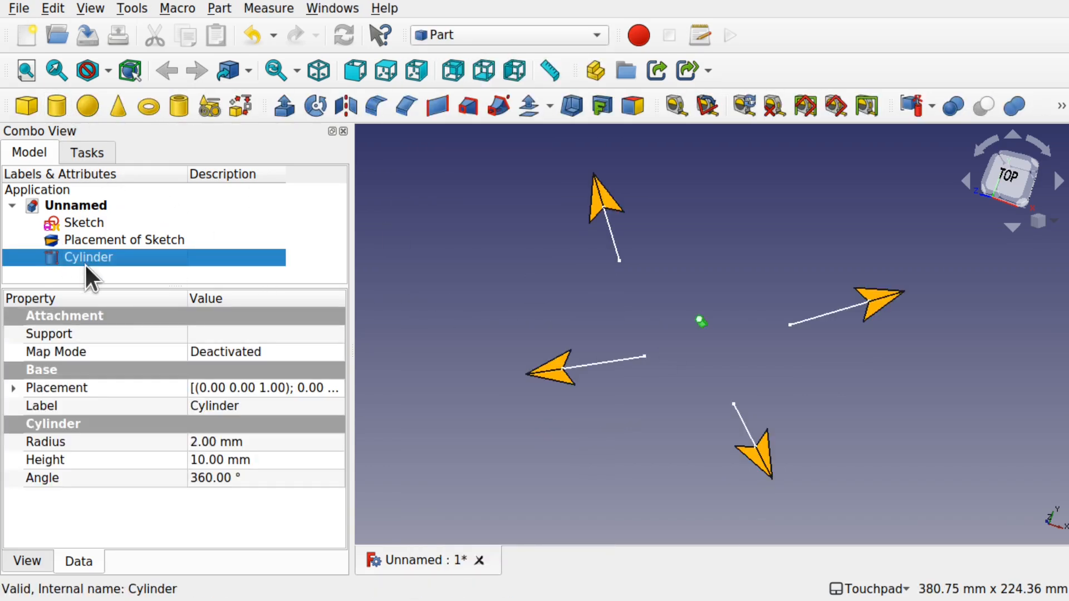
left_click(281, 441)
type("5")
left_click(287, 460)
type("45")
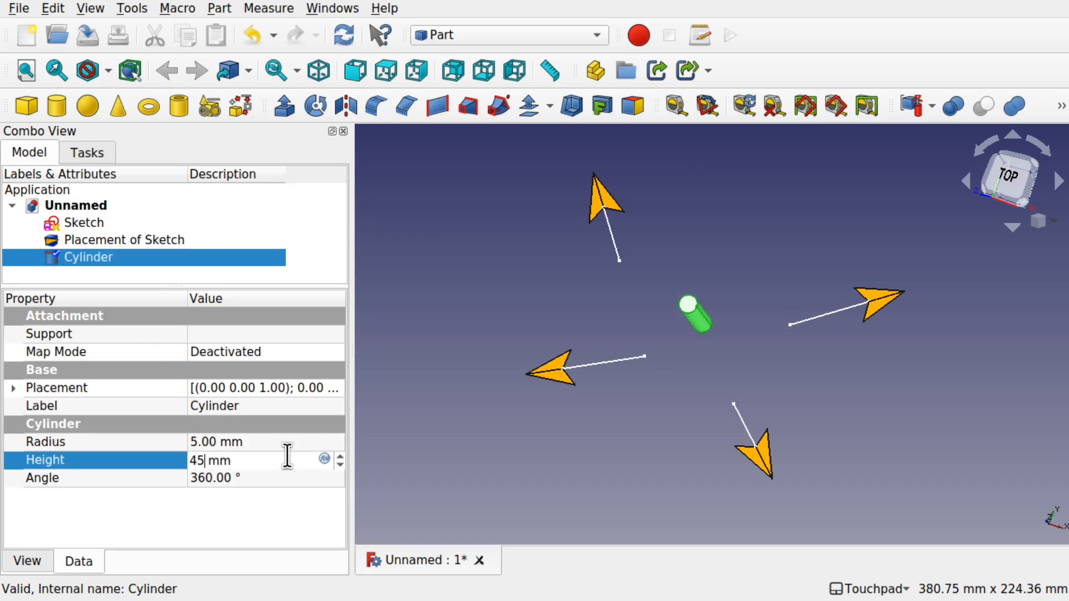
left_click(591, 430)
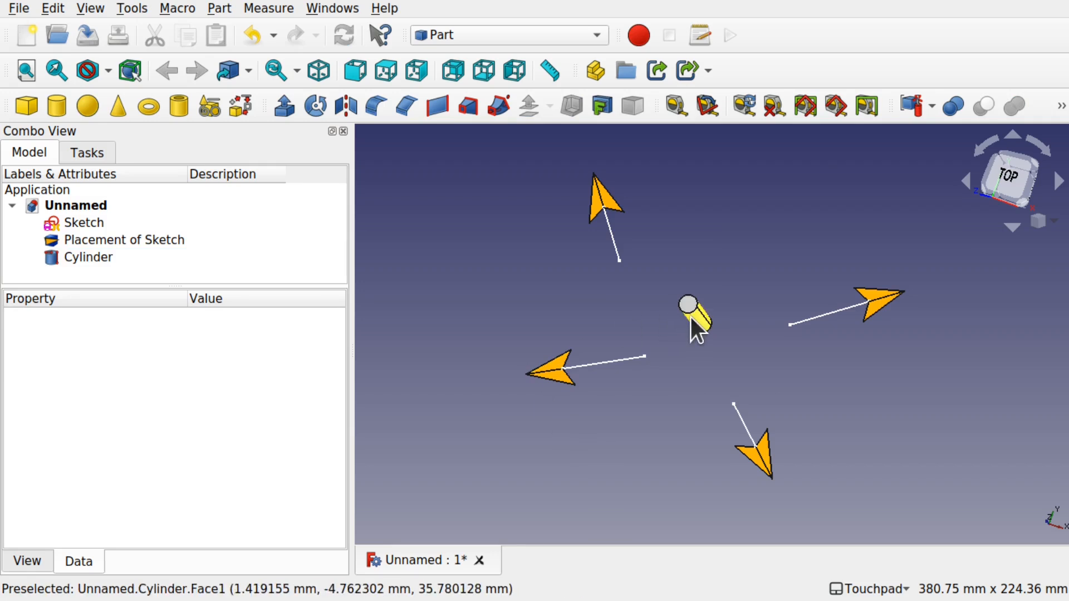
Switch to the Lattice2 workbench and populate the sketch placement with copies of the cylinder
left_click(89, 261)
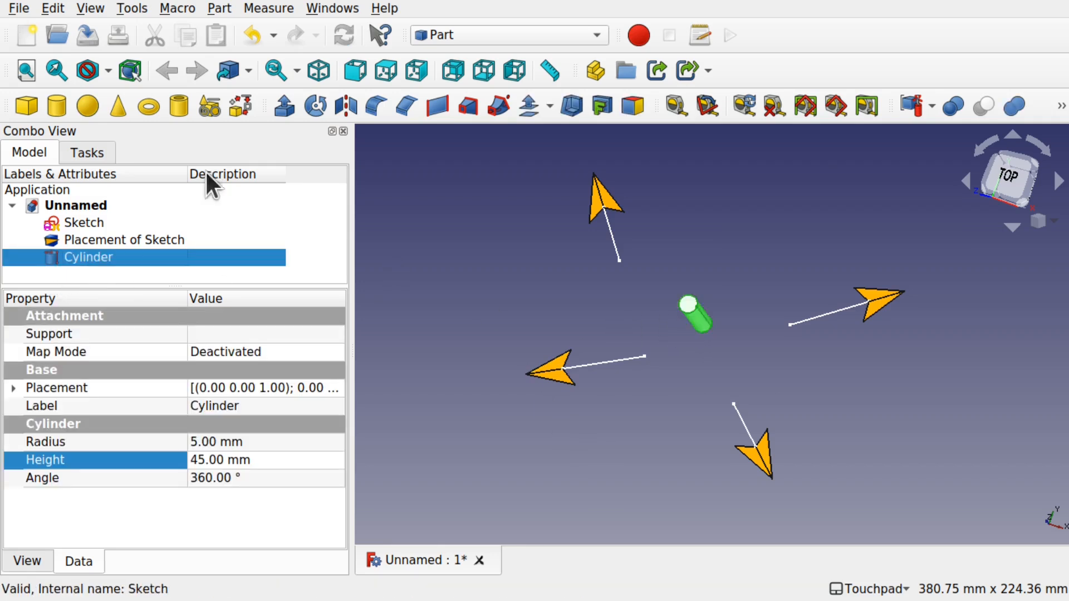
left_click(432, 220)
left_click(477, 35)
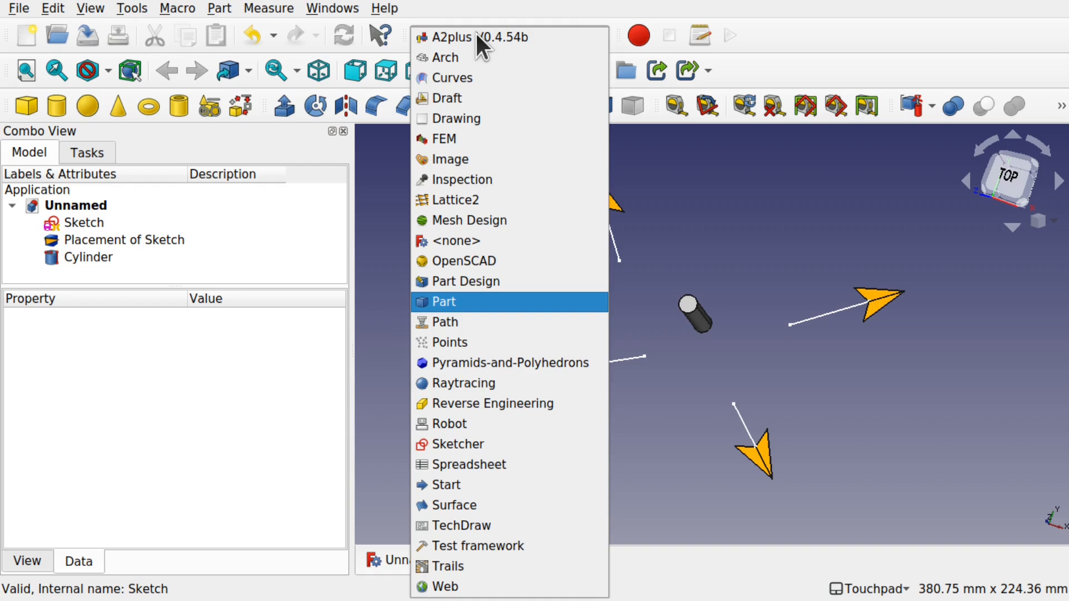
left_click(479, 202)
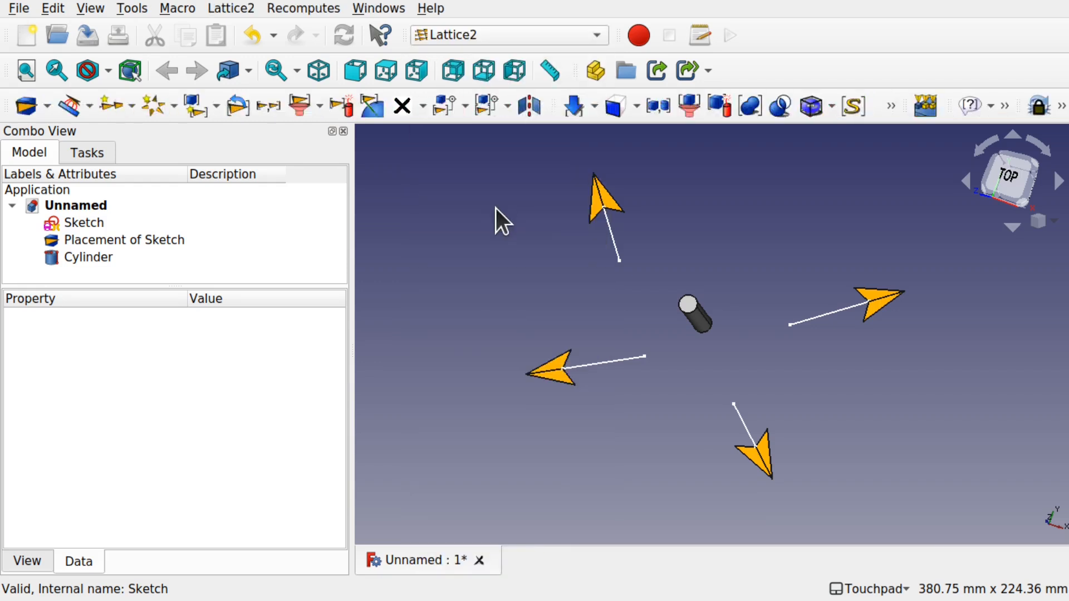
left_click(79, 252)
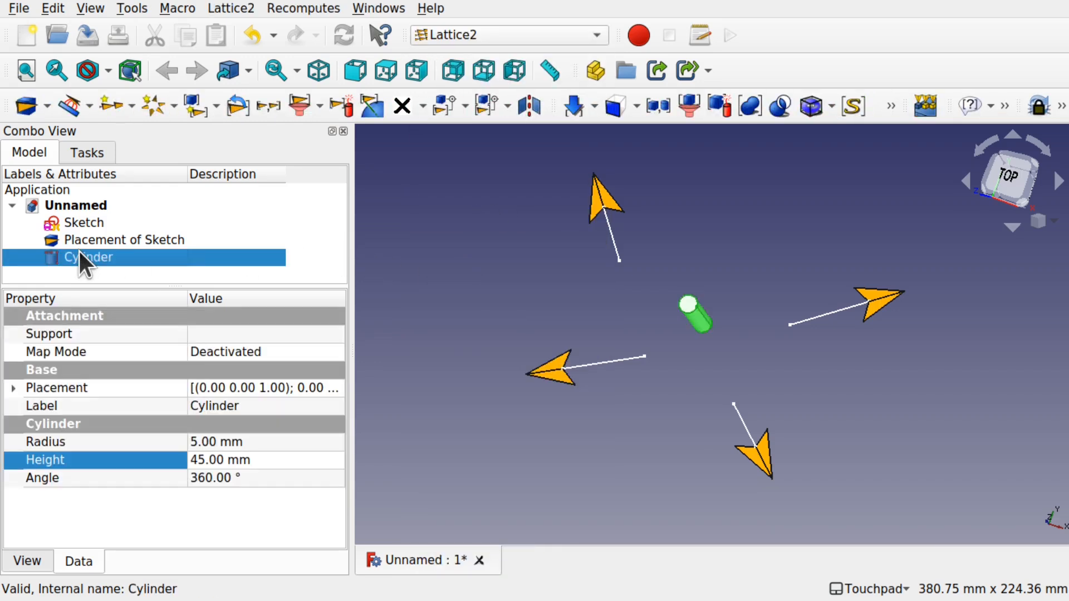
left_click(108, 234, "ctrl")
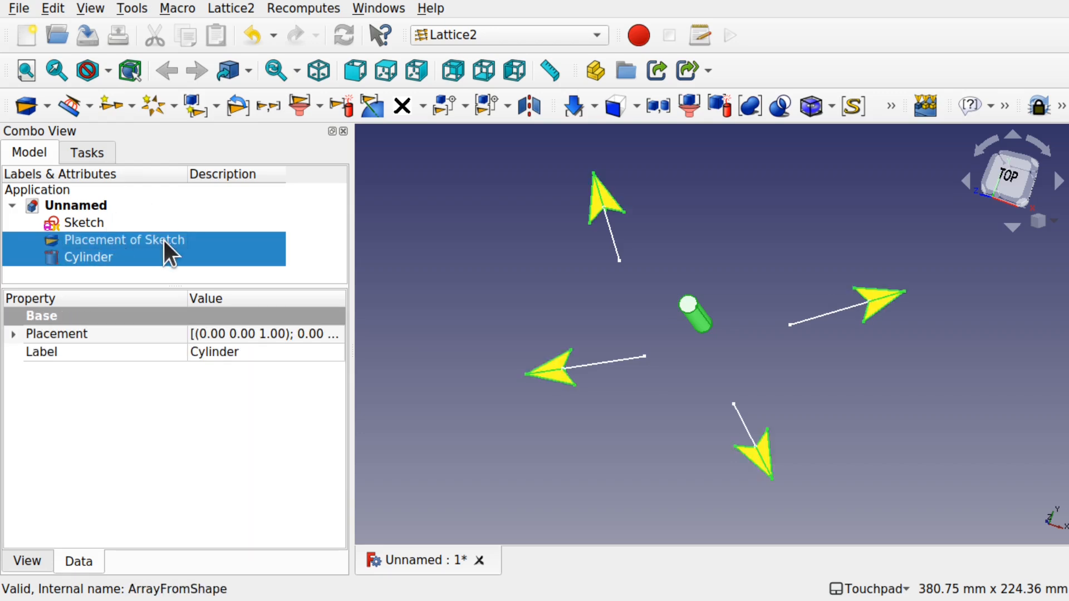
left_click(230, 9)
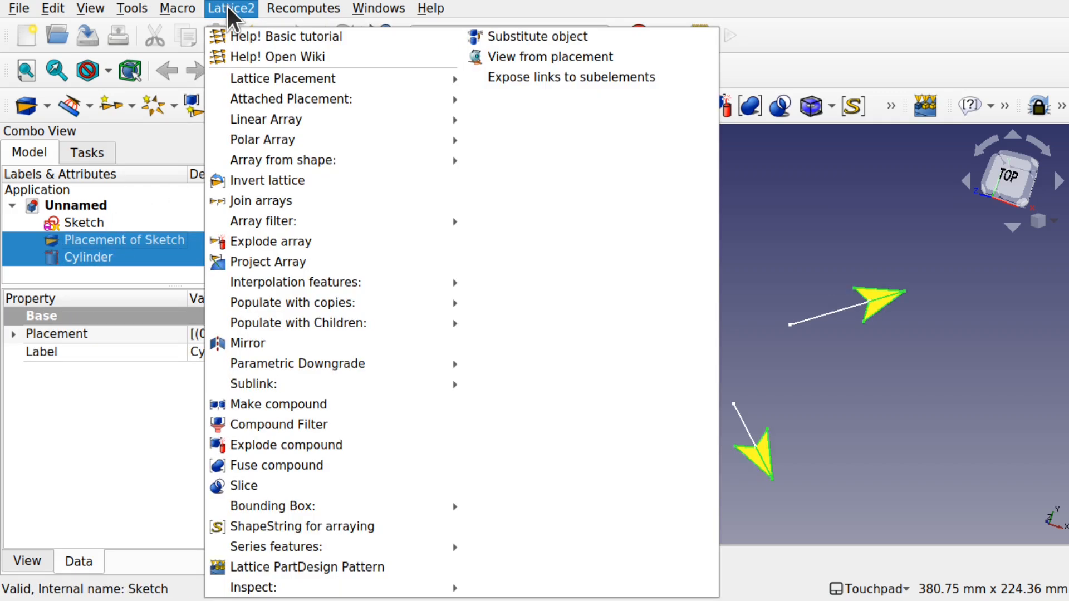
mouse_move(349, 145)
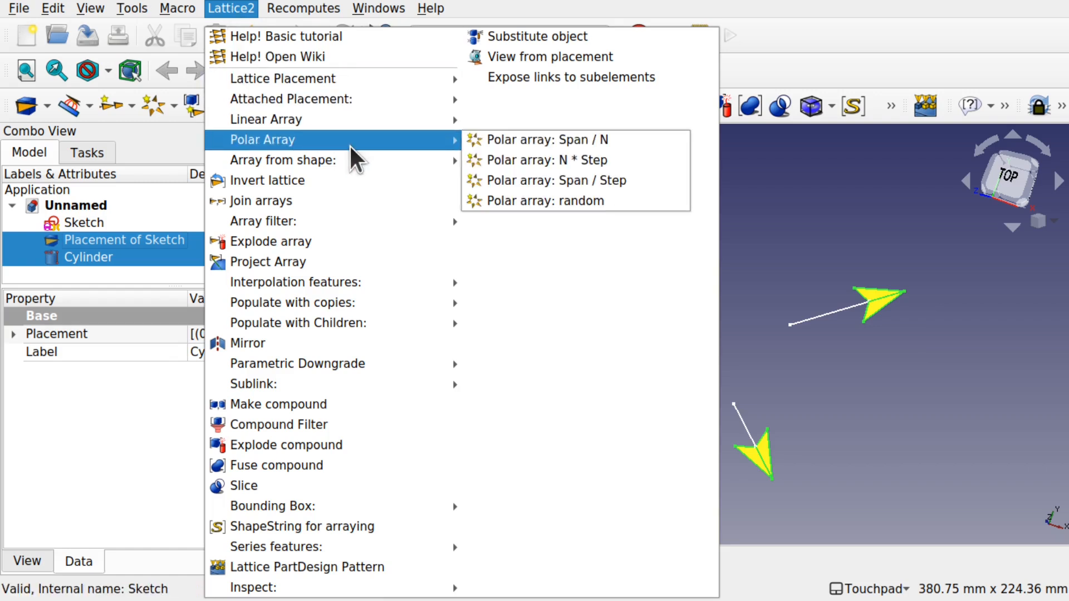
mouse_move(363, 306)
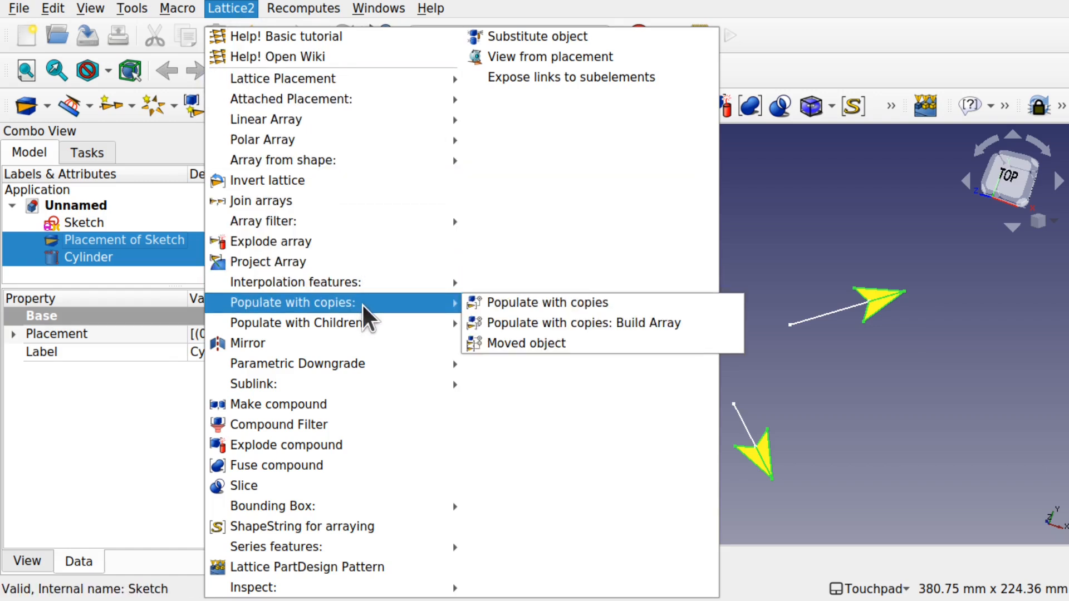
left_click(556, 307)
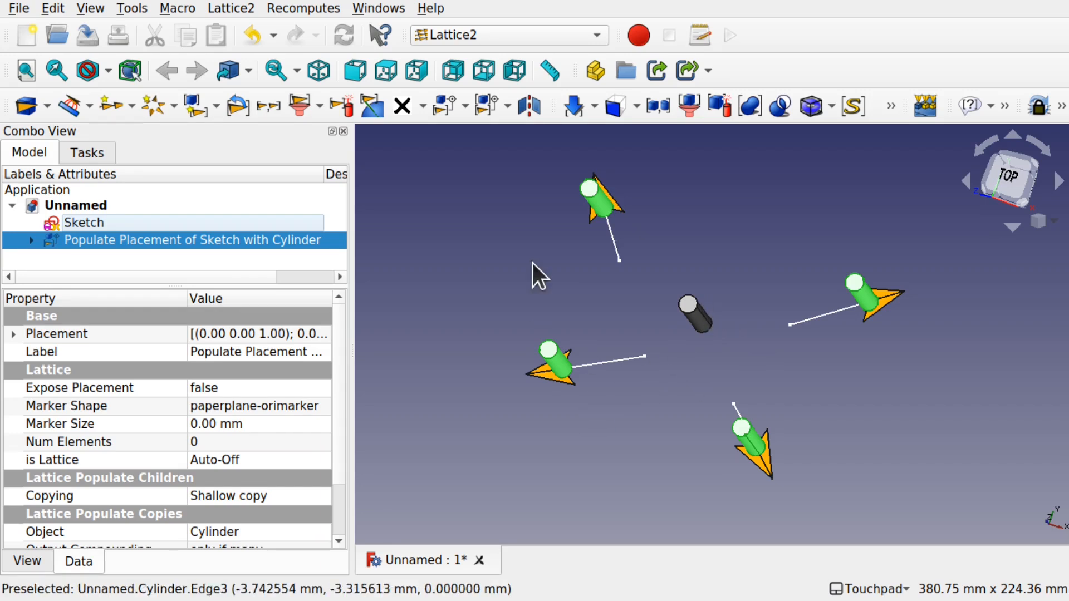
Edit the line sketch: add one line above and one below the horizontal axis, and move the short lower-right line farther out
double_click(81, 222)
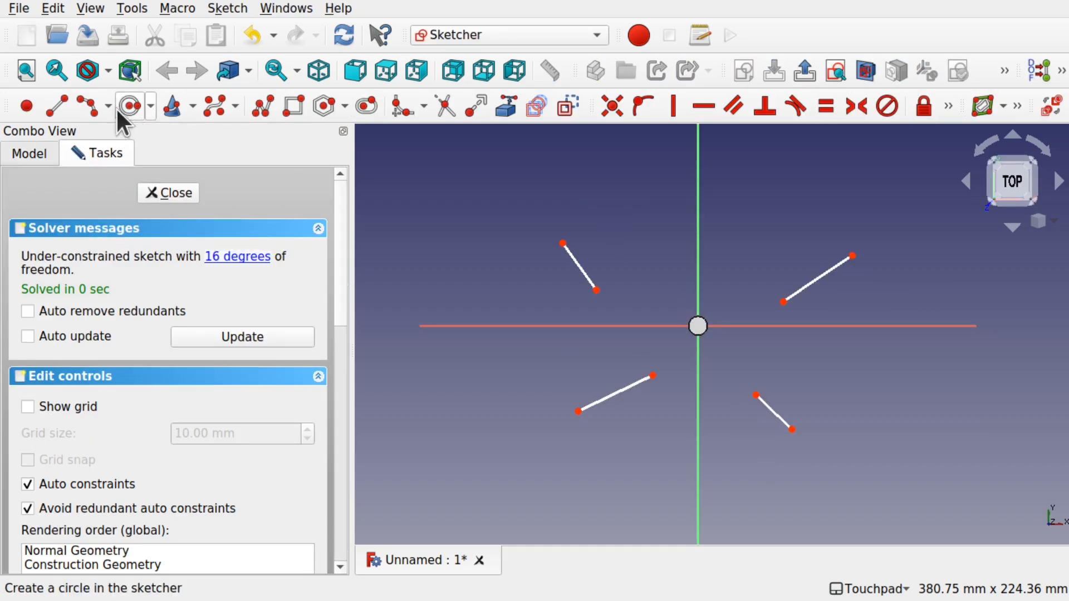
left_click(58, 106)
left_click(657, 284)
left_click(645, 216)
left_click(732, 423)
left_click(758, 483)
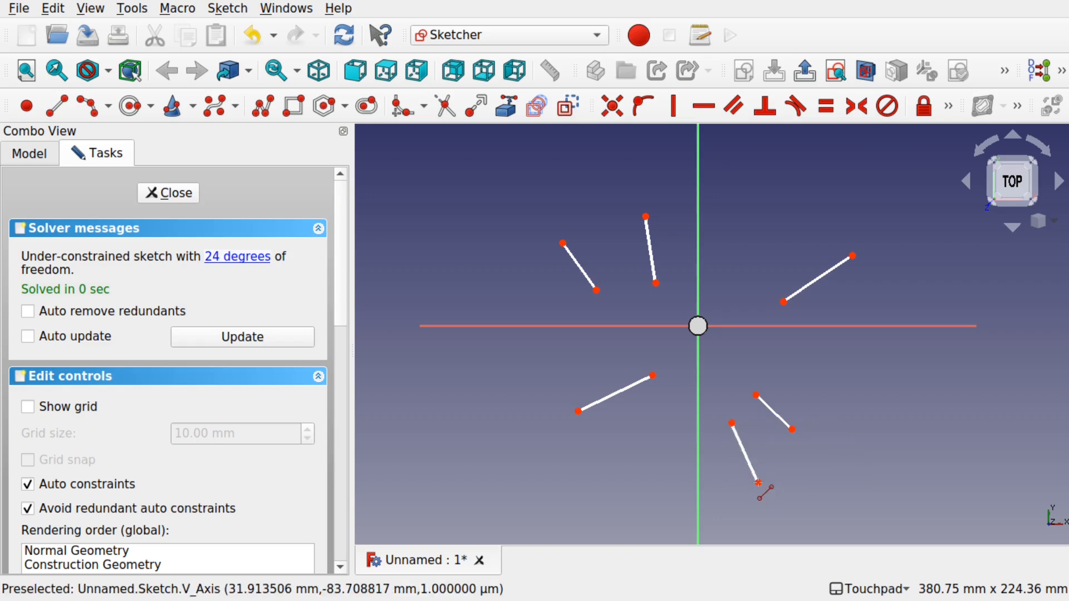
right_click(802, 417)
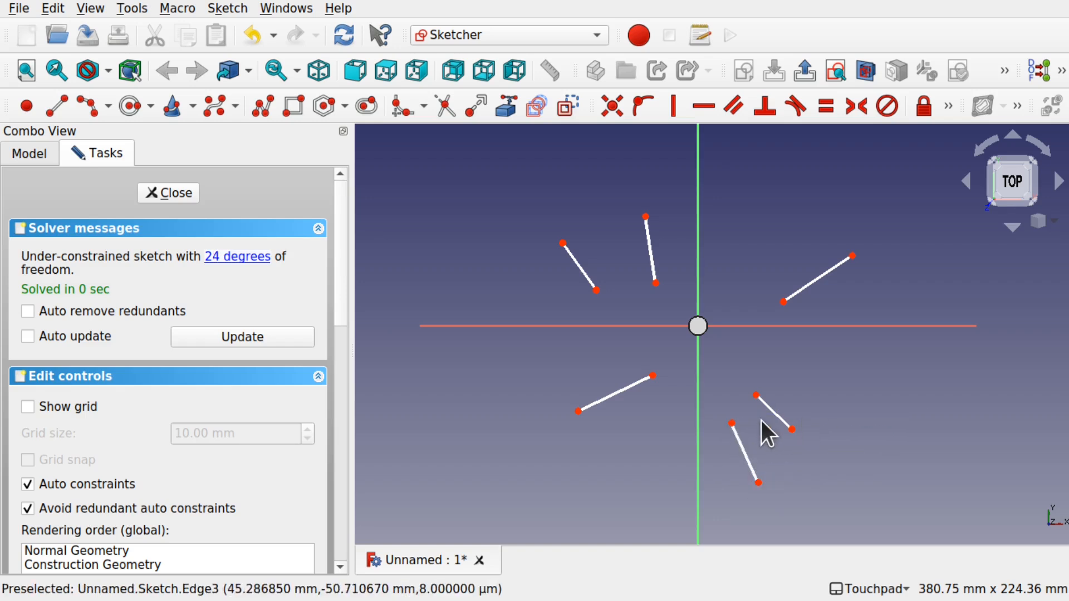
left_click_drag(775, 413, 913, 405)
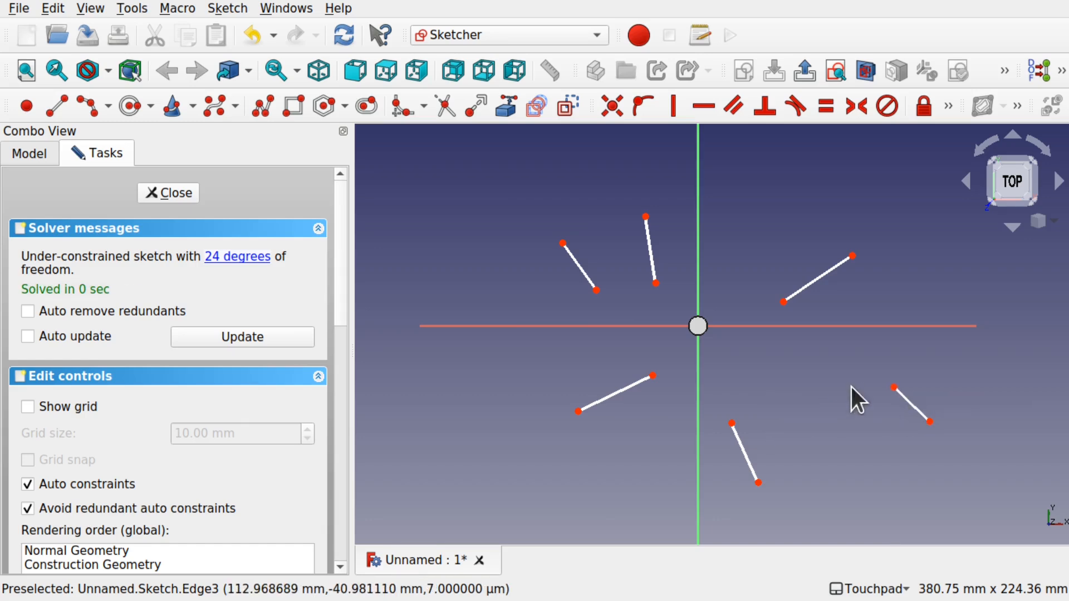
left_click(169, 192)
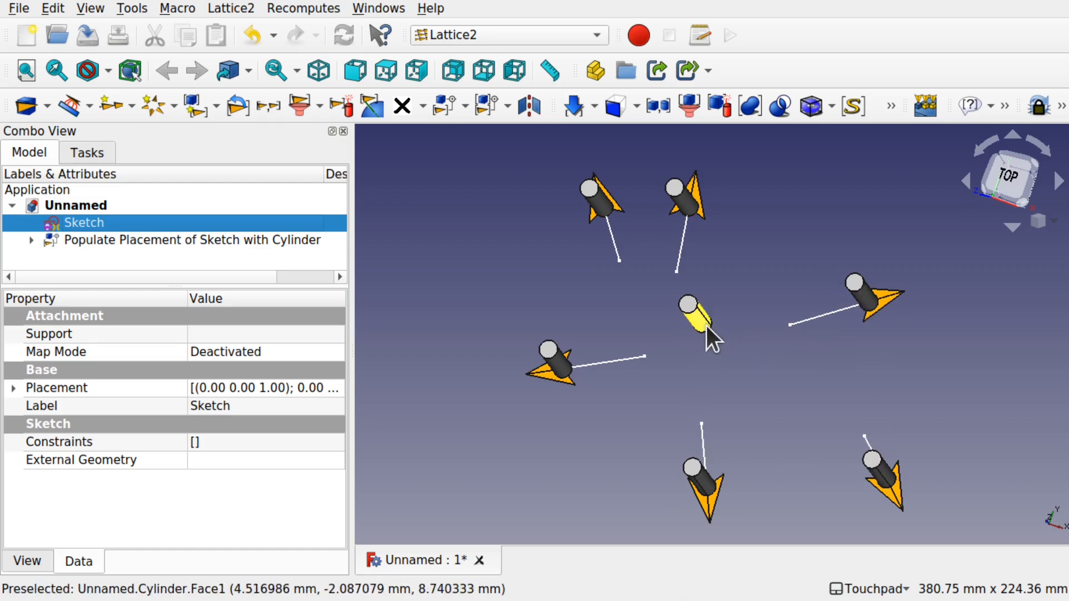
Hide the original cylinder nested under the populated array
left_click(31, 240)
left_click(162, 257)
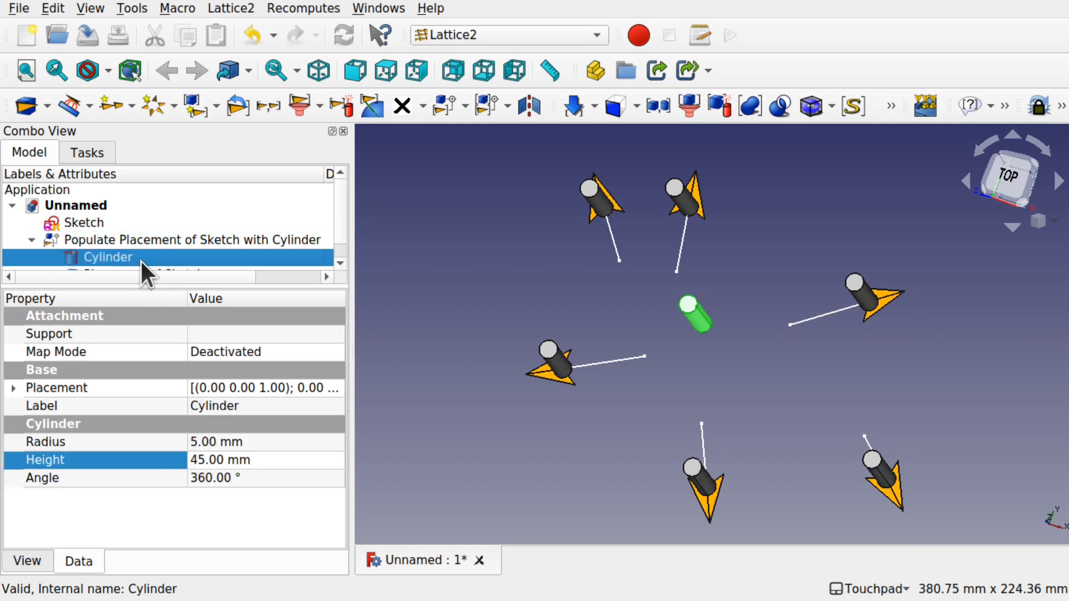
key("space")
Delete the sketch, the populated array, the cylinder and the placement, leaving the document empty
scroll(339, 243, "down", 1)
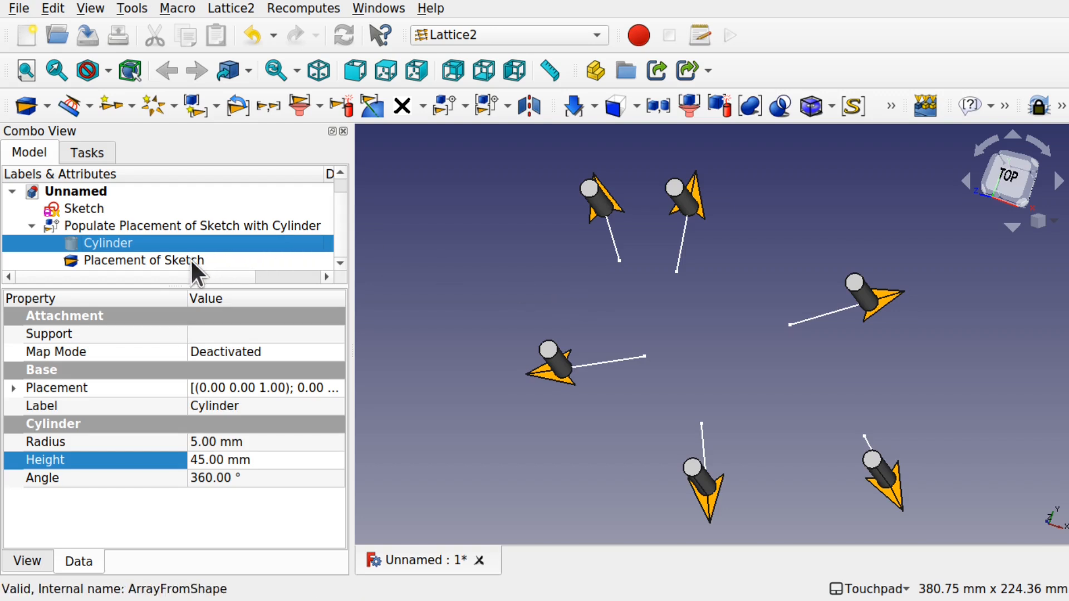
left_click(84, 211)
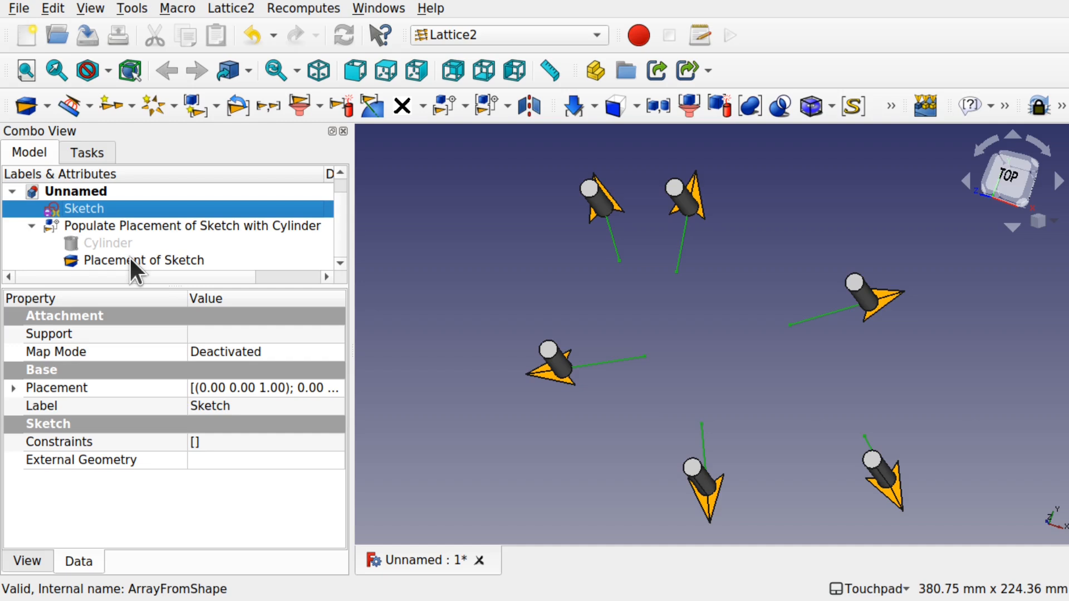
left_click(130, 258, "shift")
key("Delete")
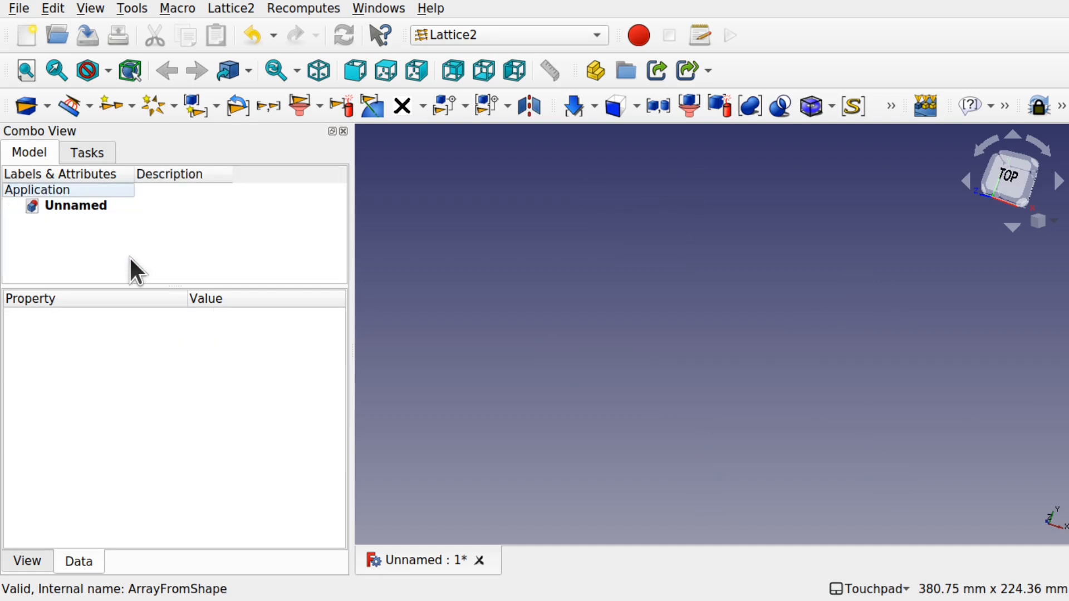
Switch to the Sketcher workbench and create a new sketch on the XY-Plane
left_click(506, 34)
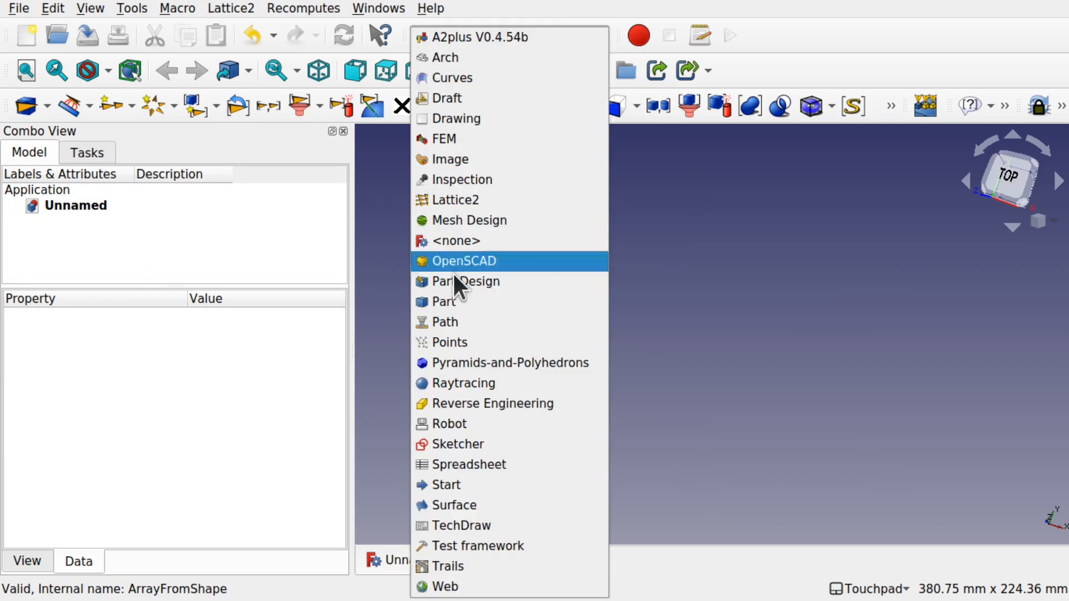
left_click(478, 441)
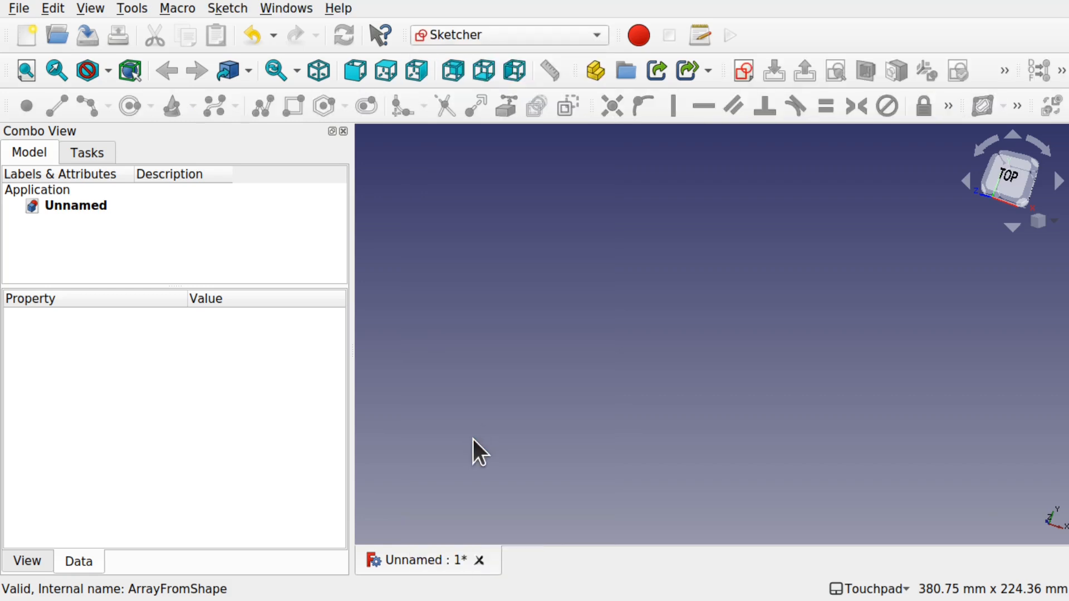
left_click(994, 169)
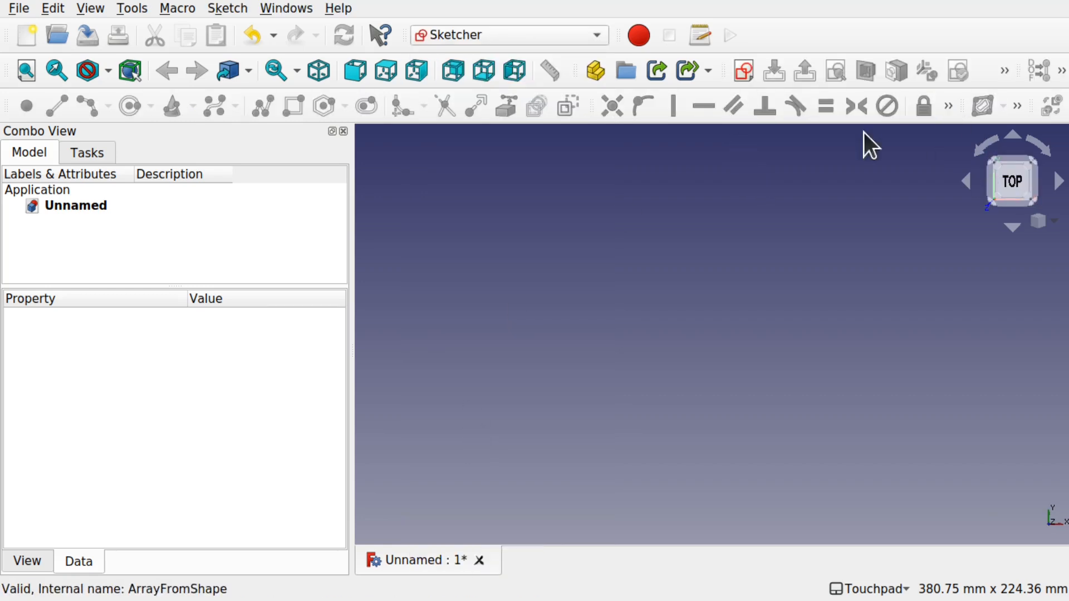
left_click(736, 79)
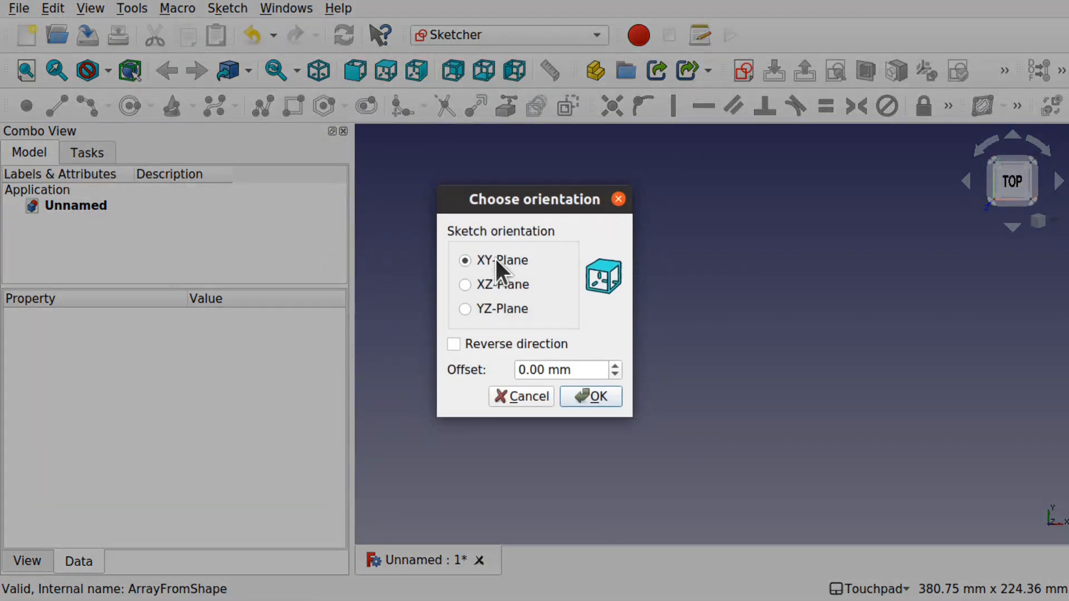
left_click(602, 399)
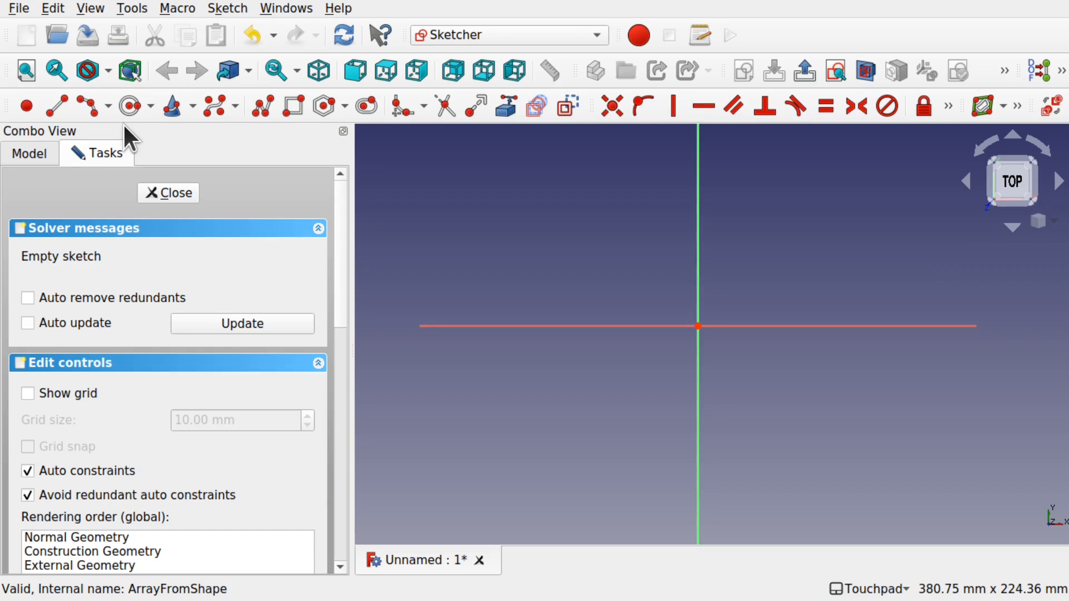
Sketch two nested three-point arcs across the upper right of the origin, the outer one about 69 mm in radius spanning about 130°
left_click(90, 105)
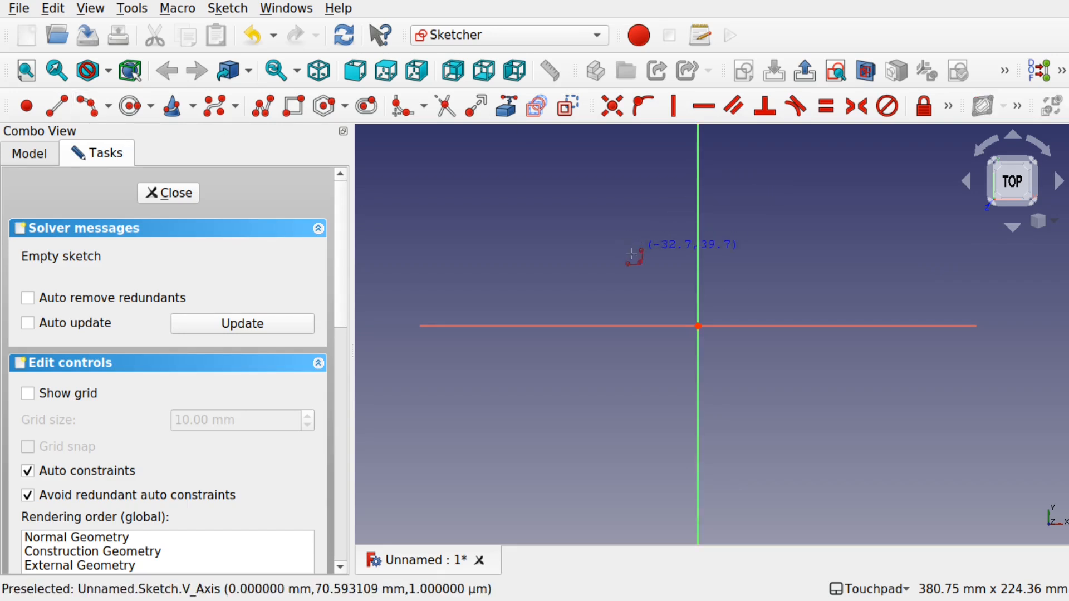
left_click(698, 326)
left_click(806, 383)
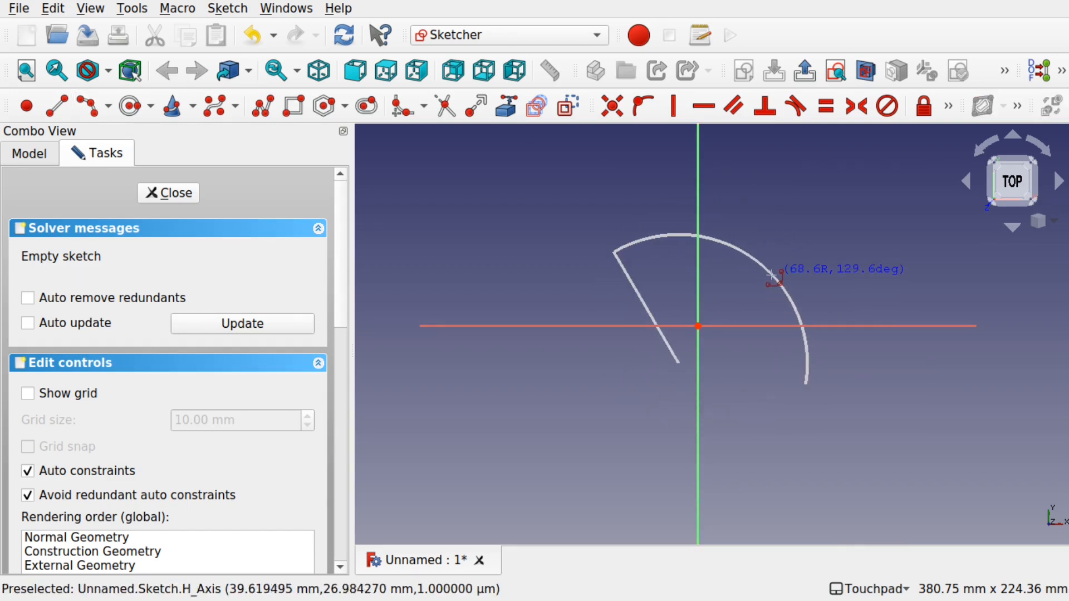
left_click(771, 275)
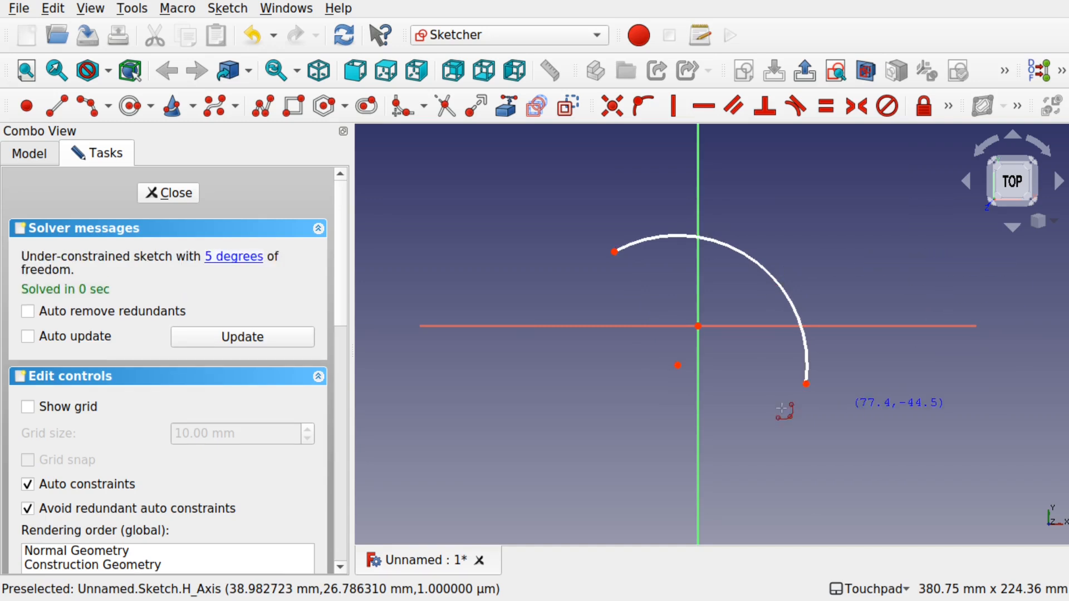
left_click(616, 269)
left_click(783, 392)
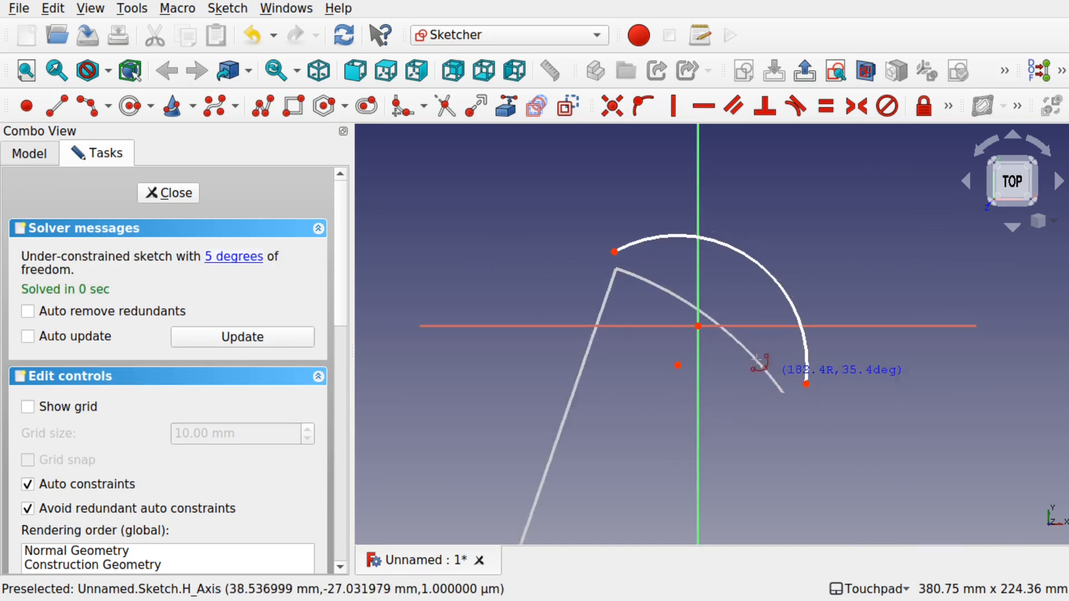
left_click(758, 288)
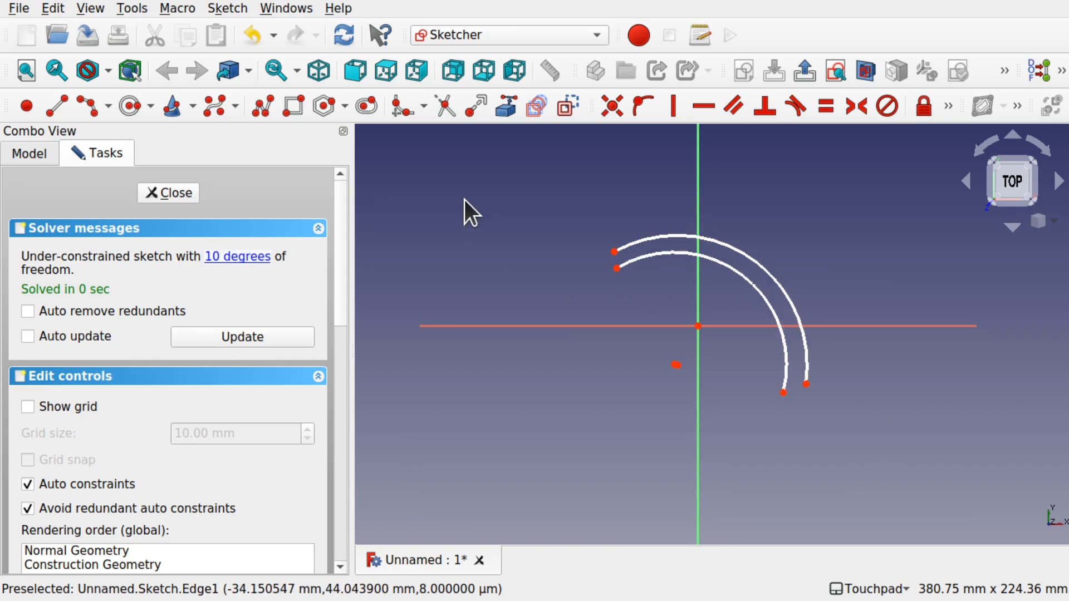
Connect the matching ends of the two arcs with short lines to close the curved band profile
left_click(53, 110)
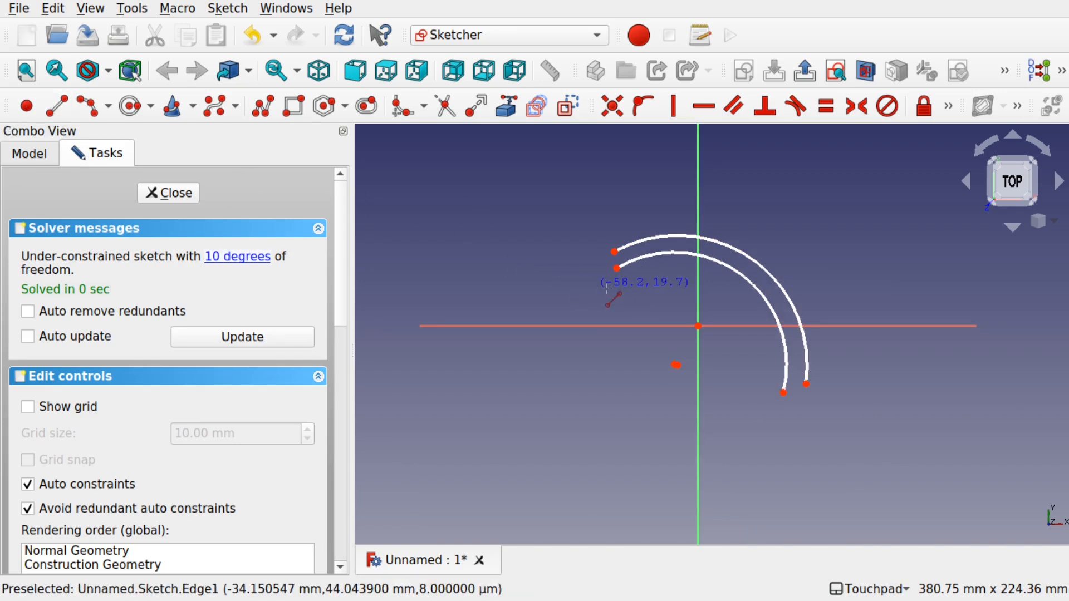
left_click(614, 252)
left_click(617, 269)
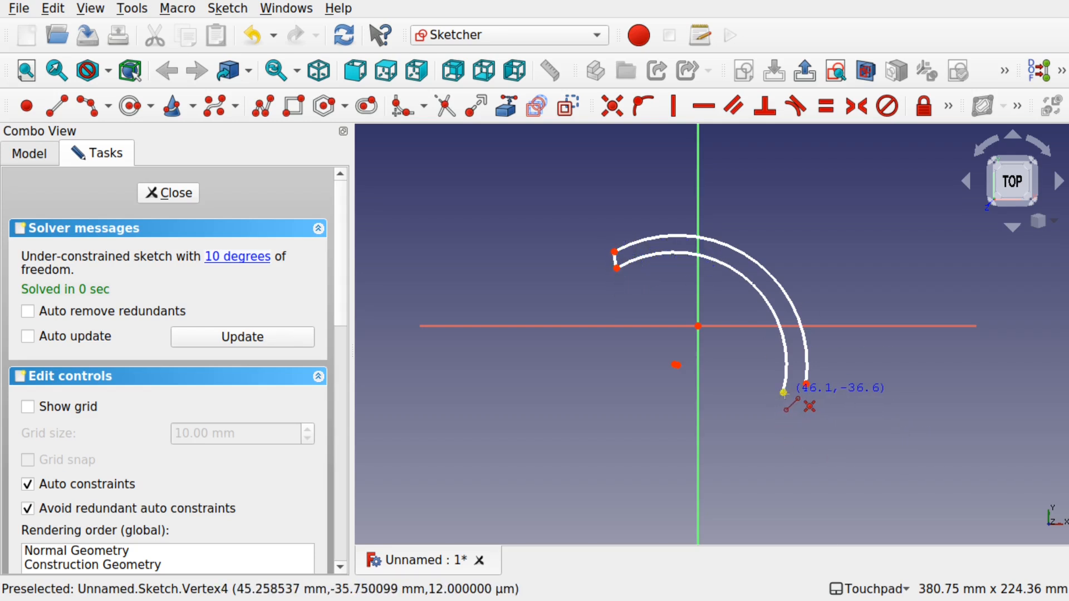
left_click(784, 393)
left_click(806, 384)
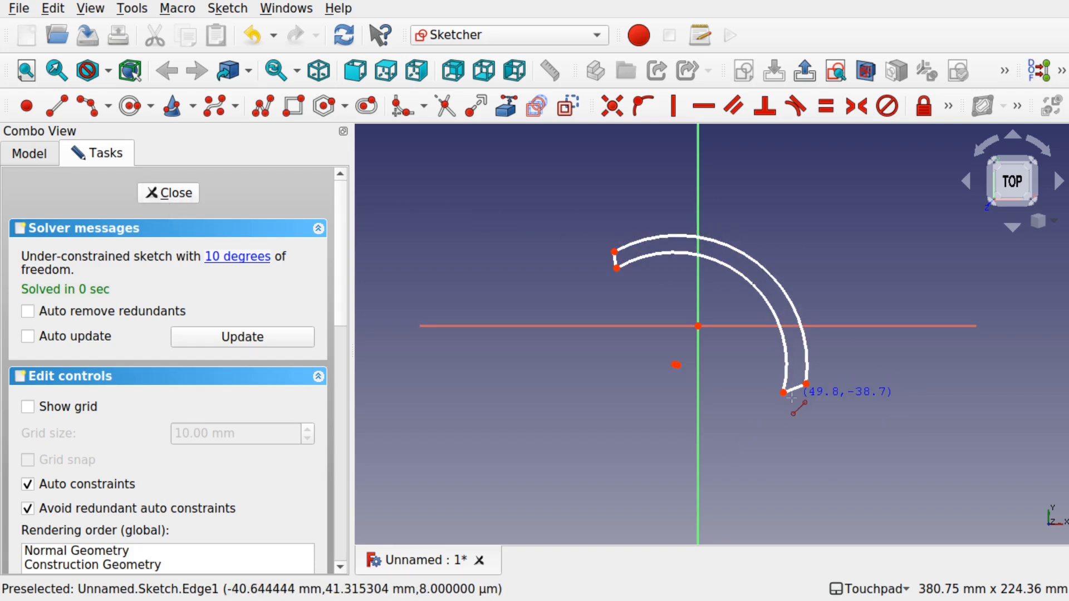
Nudge the outer arc's lower end point slightly, close the sketch and dismiss the battery notification
scroll(802, 383, "up", 5)
scroll(801, 383, "down", 4)
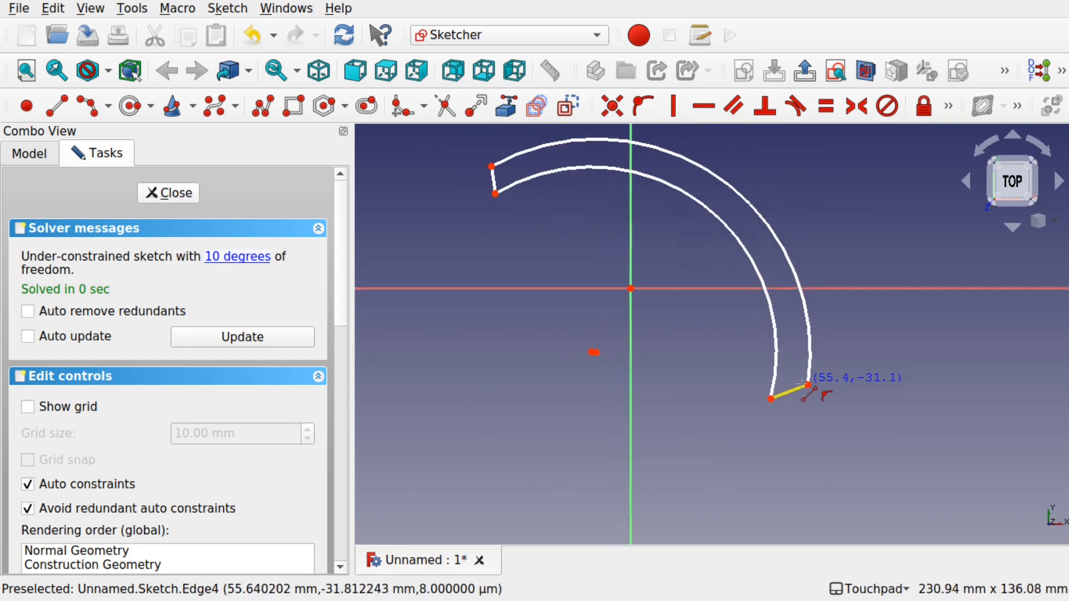
mouse_move(806, 385)
left_mouse_down()
mouse_move(830, 381)
mouse_move(806, 383)
left_mouse_up()
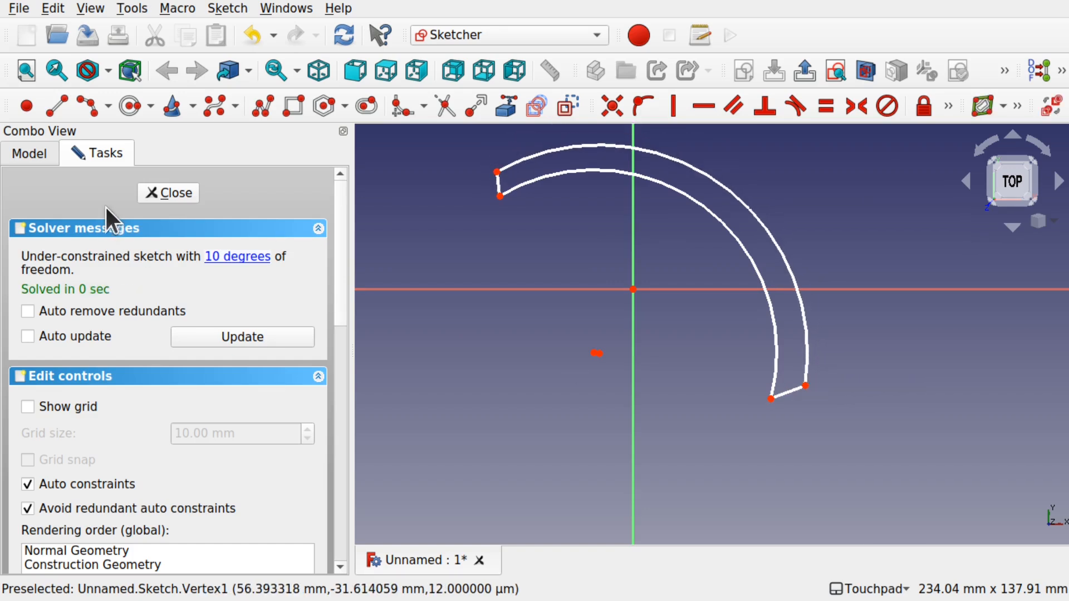
left_click(165, 200)
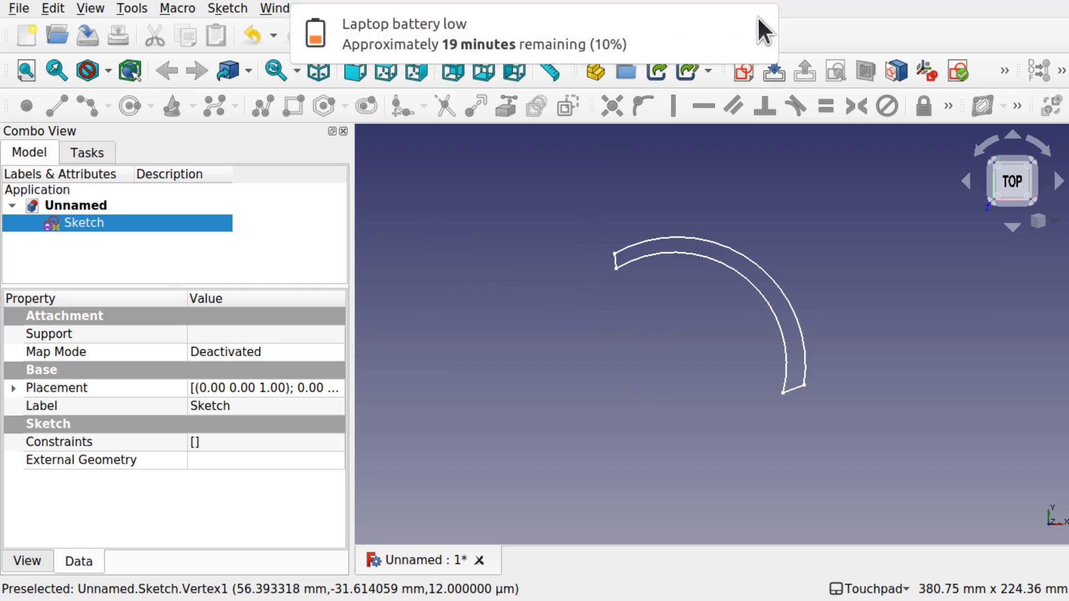
left_click(760, 24)
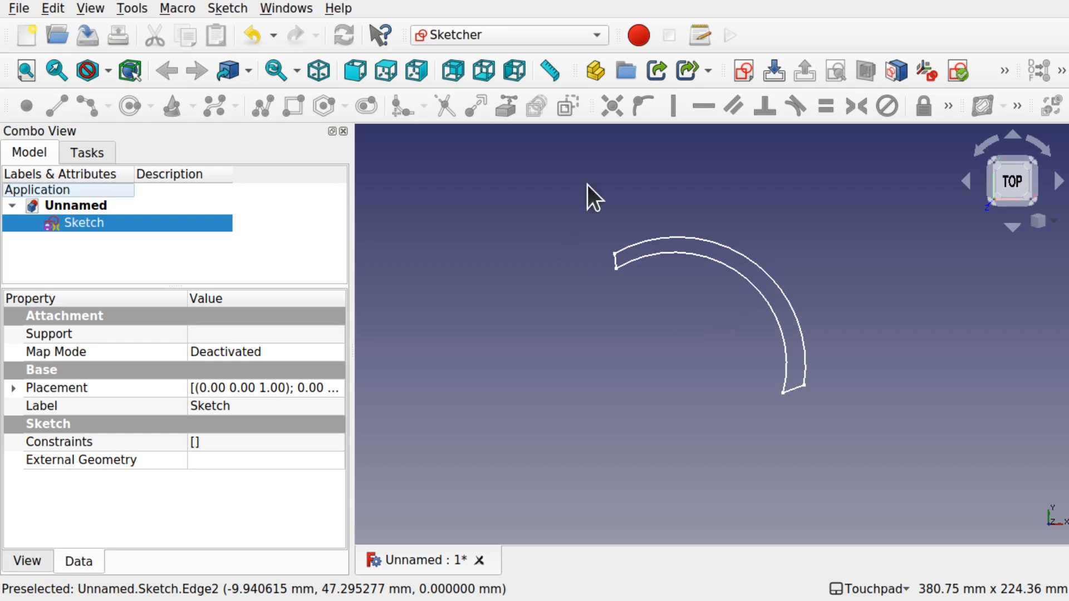
Switch to the Part workbench and extrude the curved band sketch 40 mm along the custom direction Z -1
left_click(536, 33)
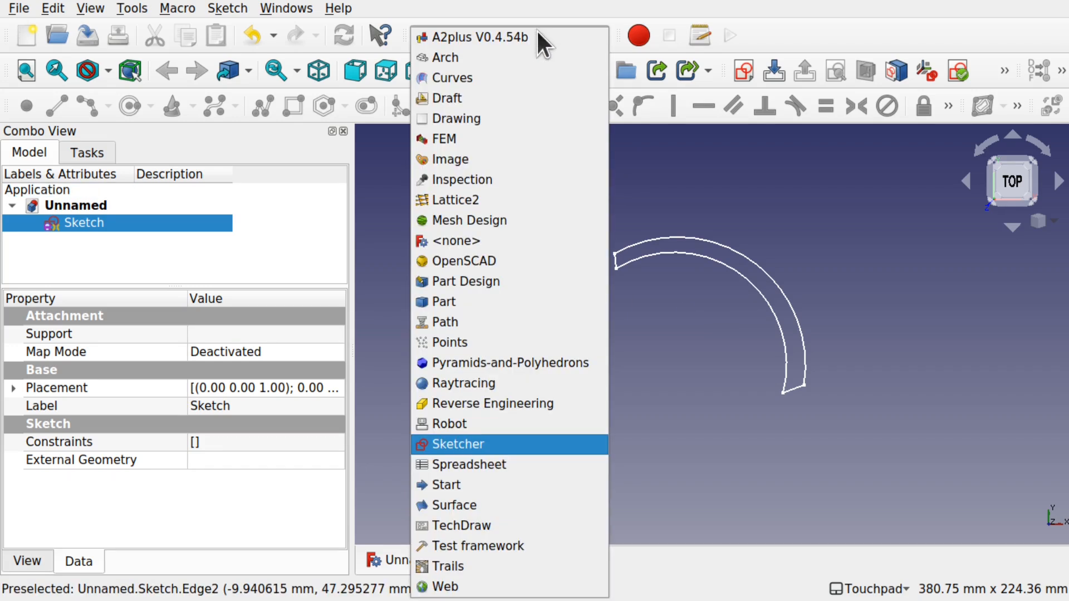
left_click(485, 301)
left_click(286, 112)
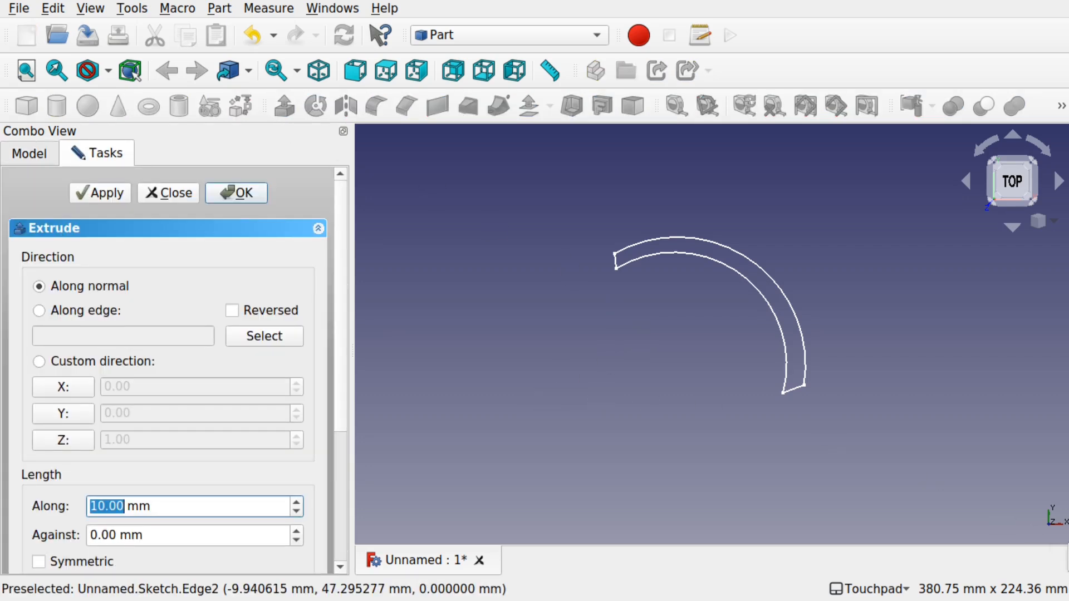
left_click(68, 438)
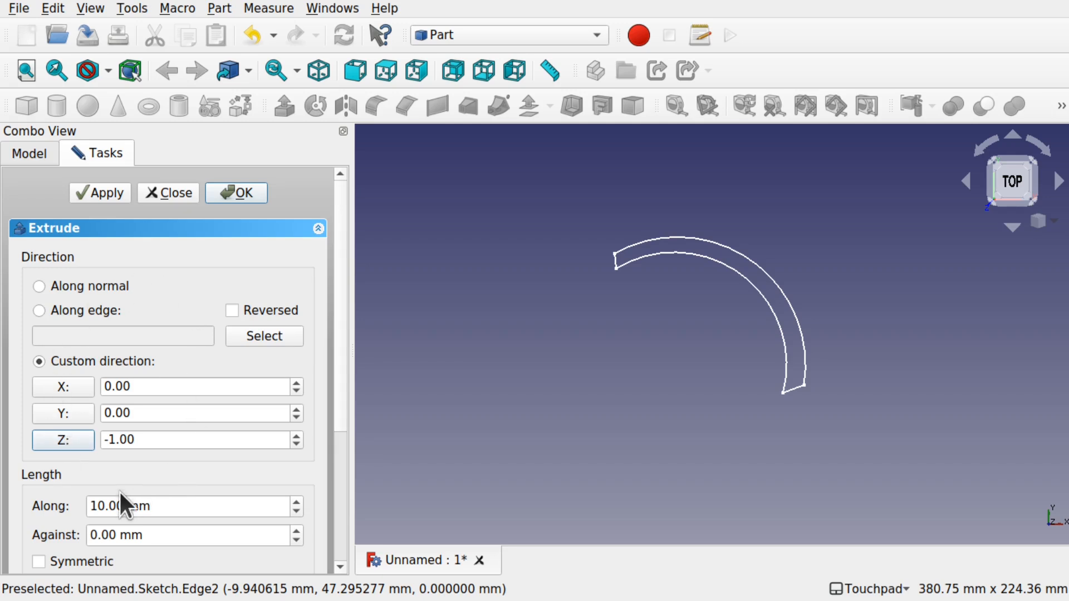
double_click(101, 505)
type("40")
key("Return")
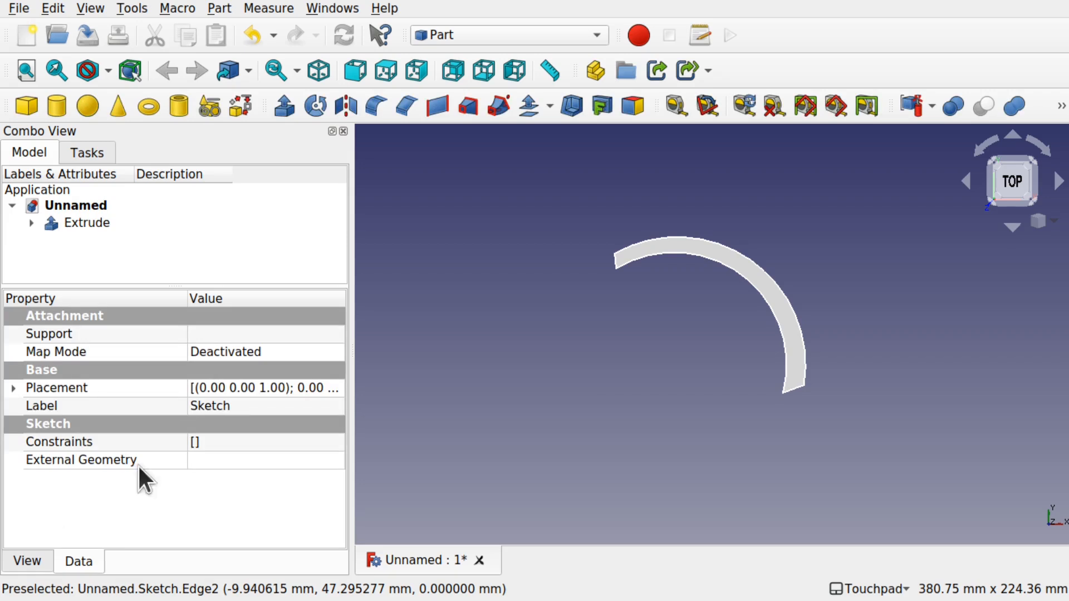
Switch to the Sketcher workbench and create a new sketch on the band's flat curved end face, attached as FlatFace
left_click_drag(785, 330, 807, 349, "alt")
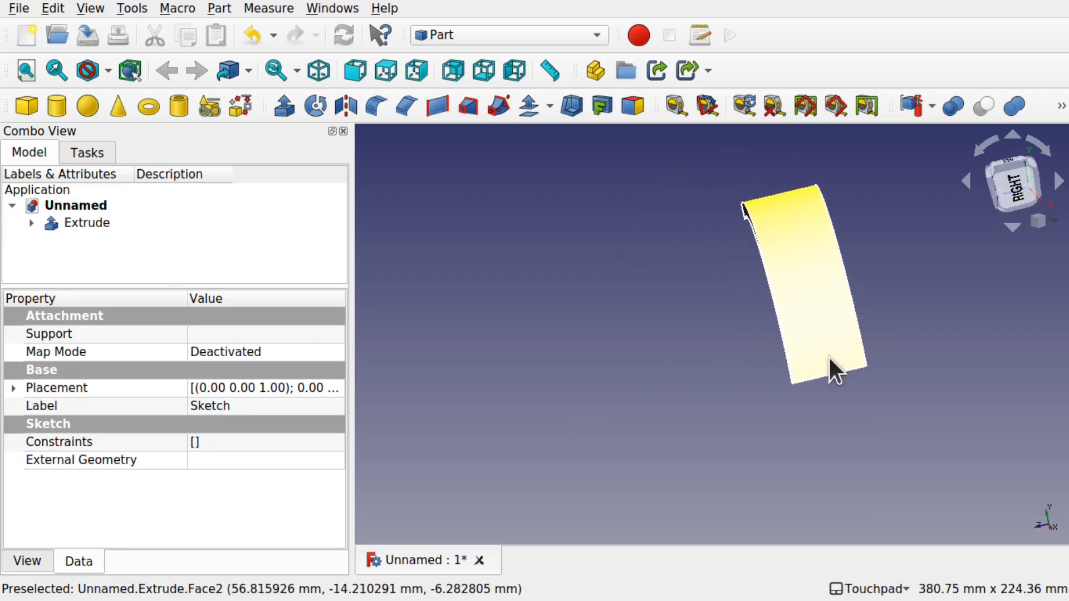
mouse_move(778, 188)
left_mouse_down("alt")
mouse_move(823, 298)
mouse_move(925, 274)
mouse_move(854, 243)
mouse_move(794, 317)
mouse_move(813, 318)
mouse_move(816, 329)
left_mouse_up("alt")
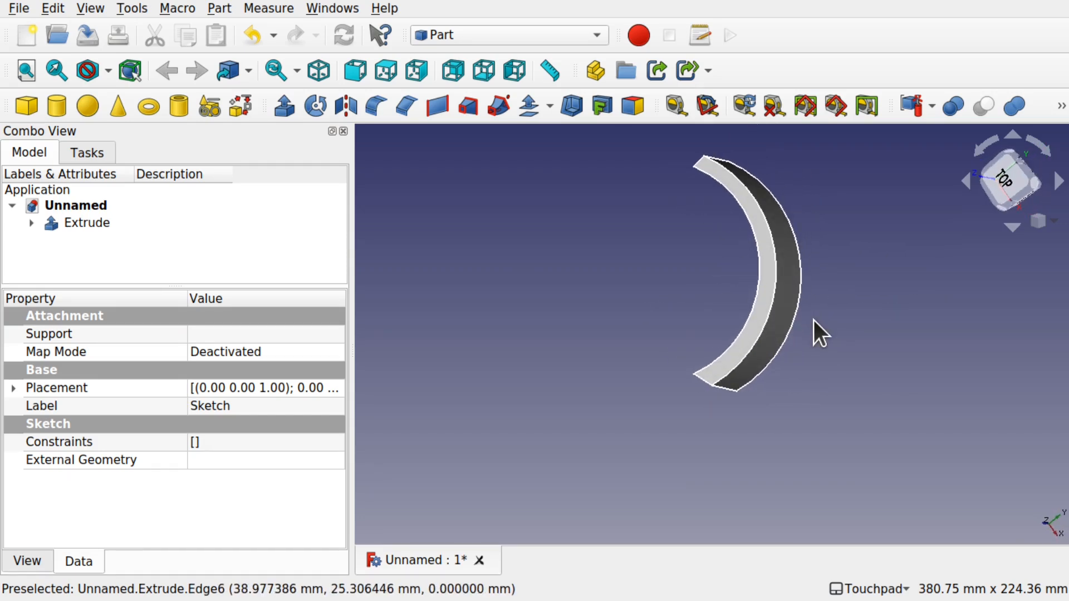
left_click_drag(657, 297, 691, 306, "alt")
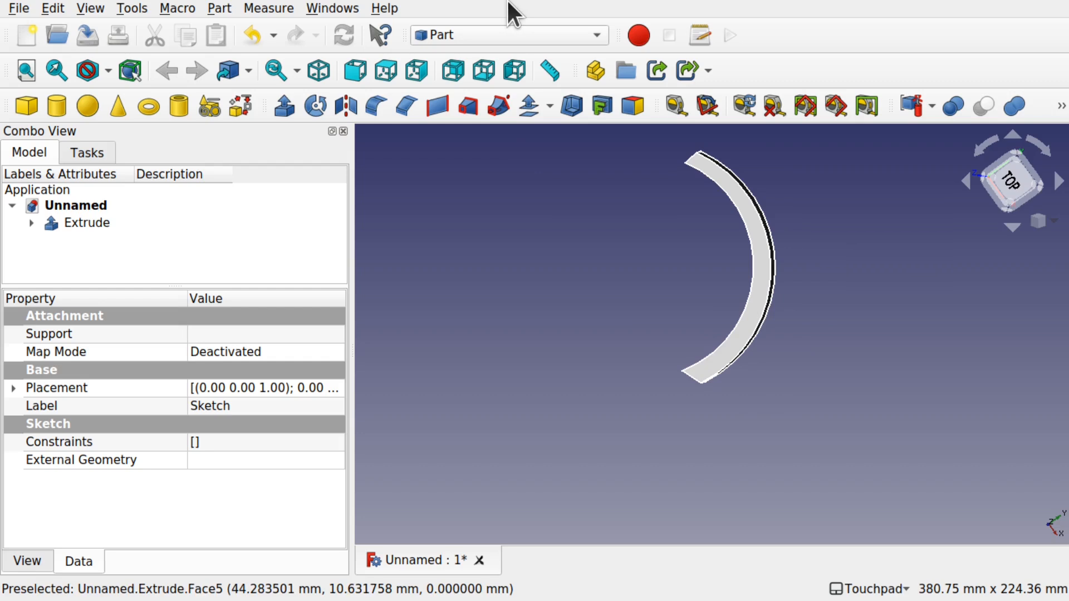
left_click(497, 36)
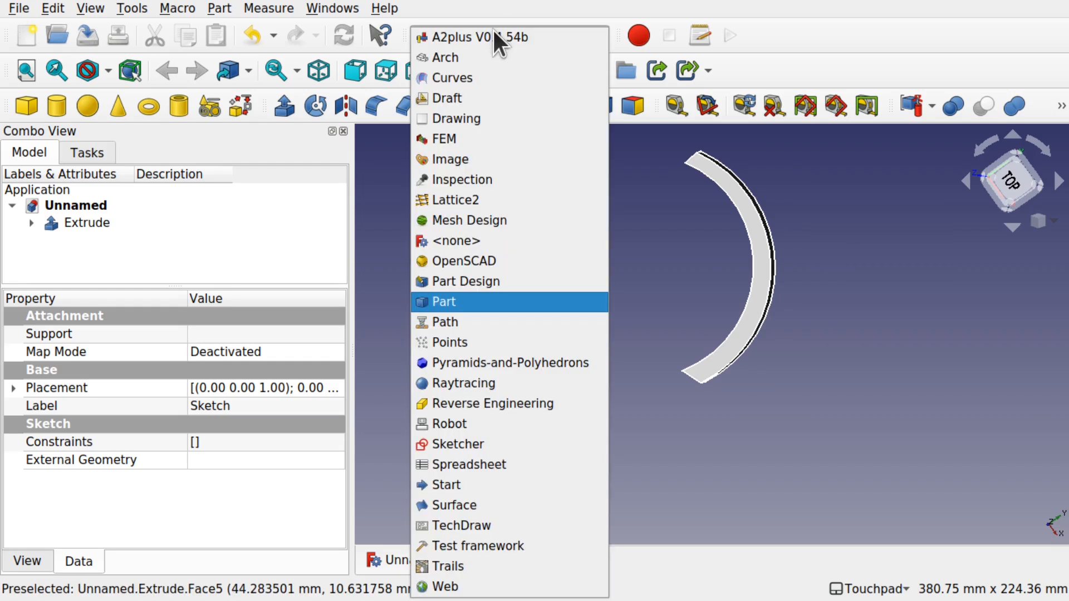
left_click(478, 444)
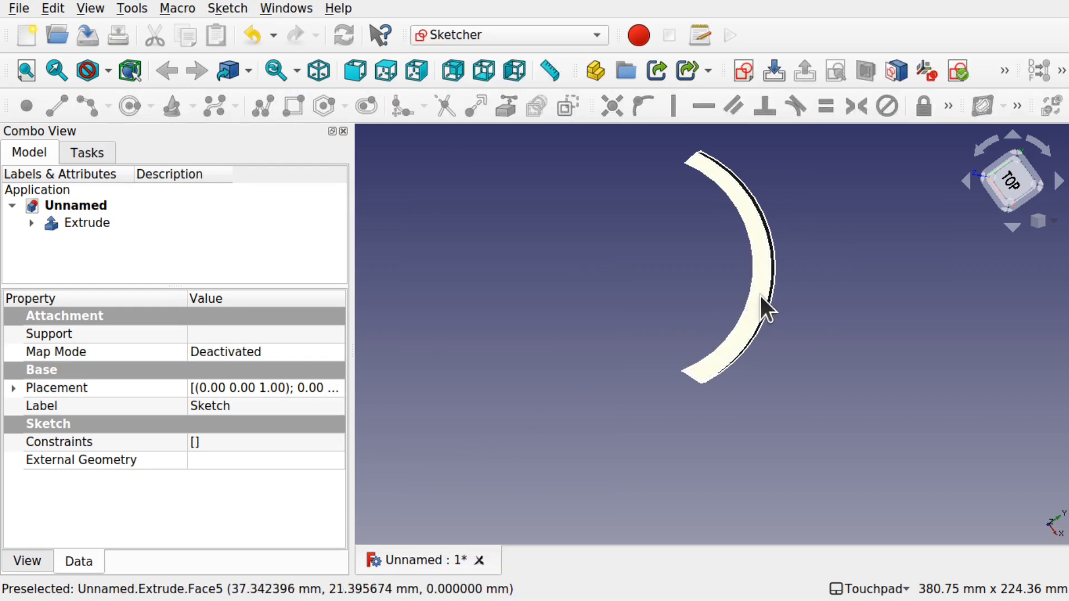
scroll(758, 306, "up", 3)
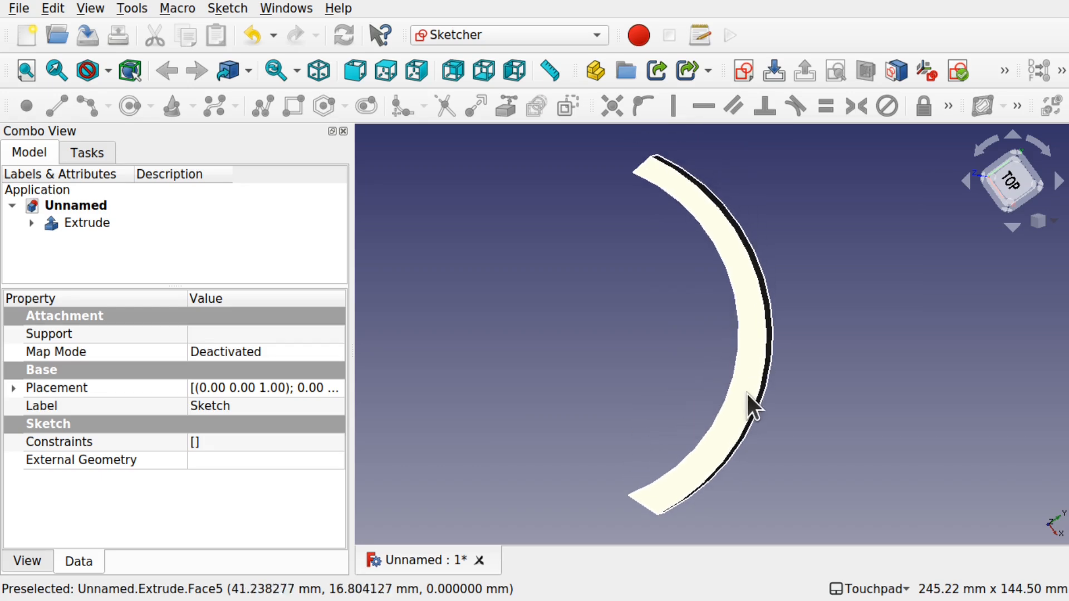
left_click(749, 394)
left_click(744, 69)
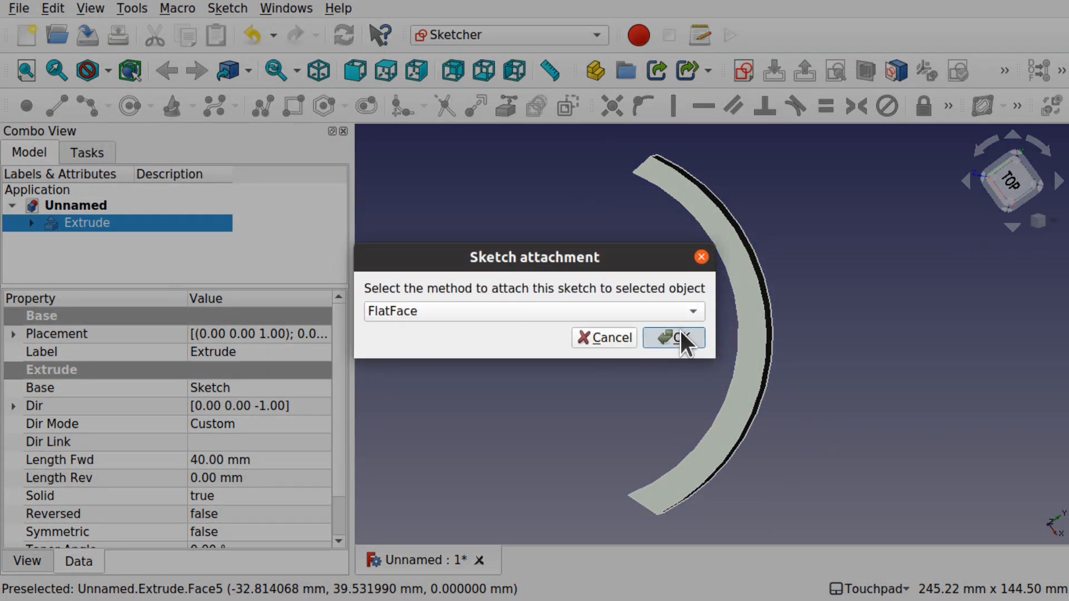
left_click(680, 337)
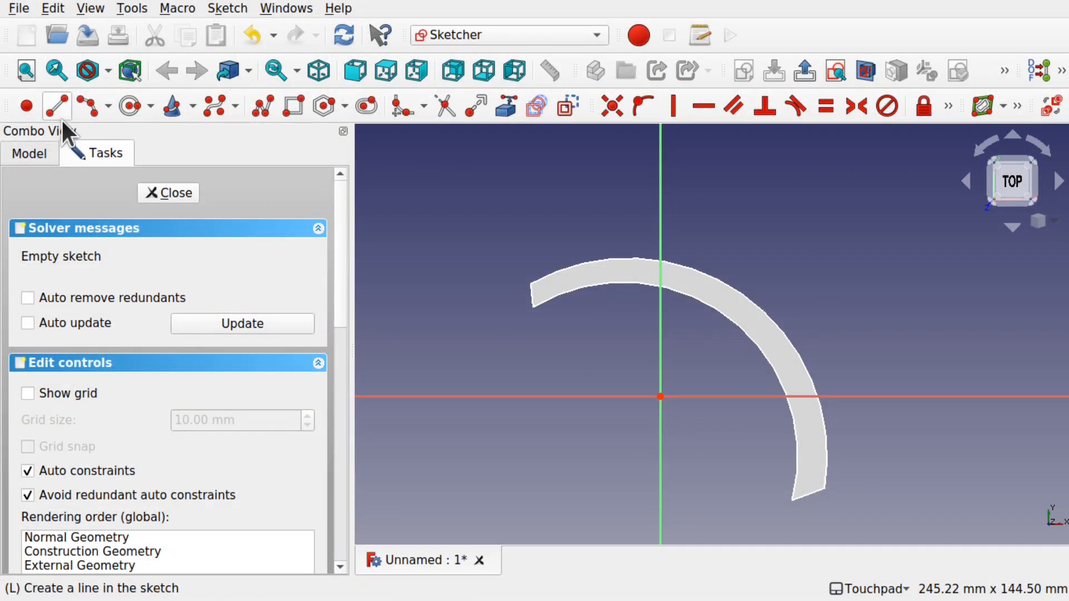
left_click(56, 105)
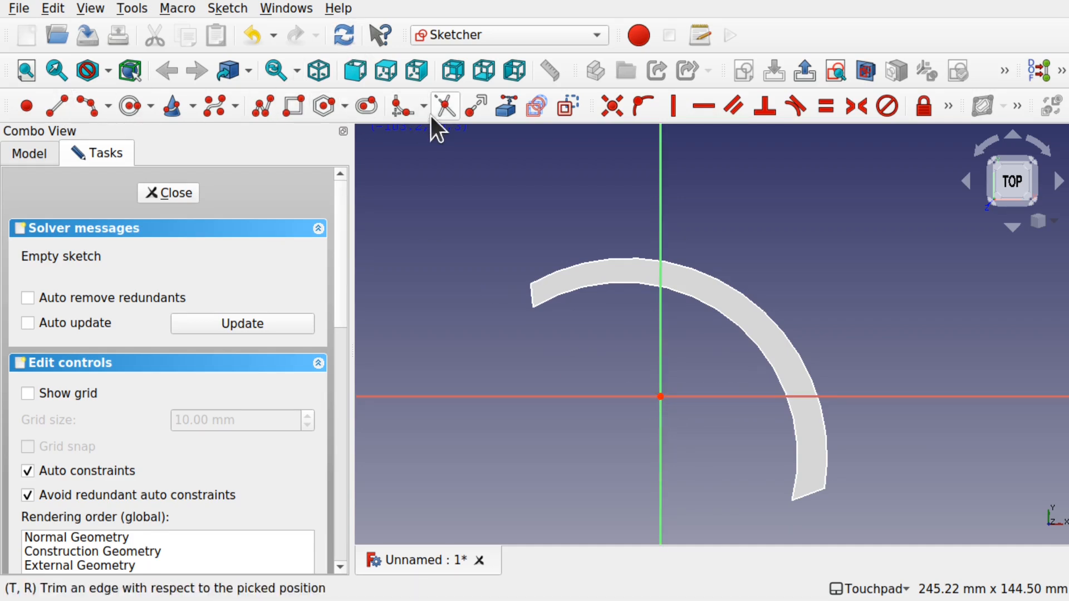
left_click(508, 106)
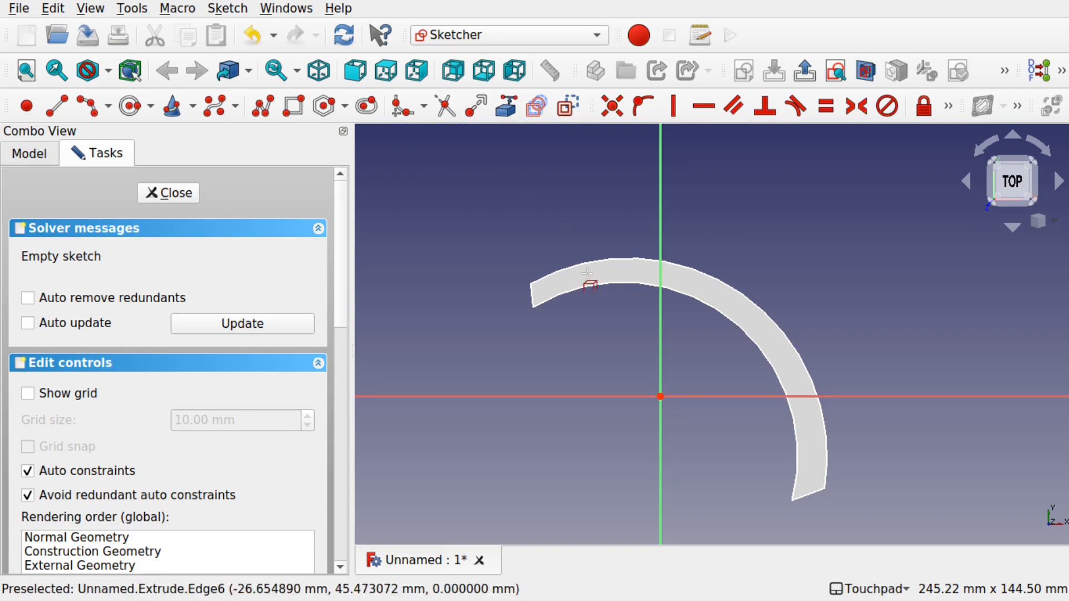
left_click(674, 293)
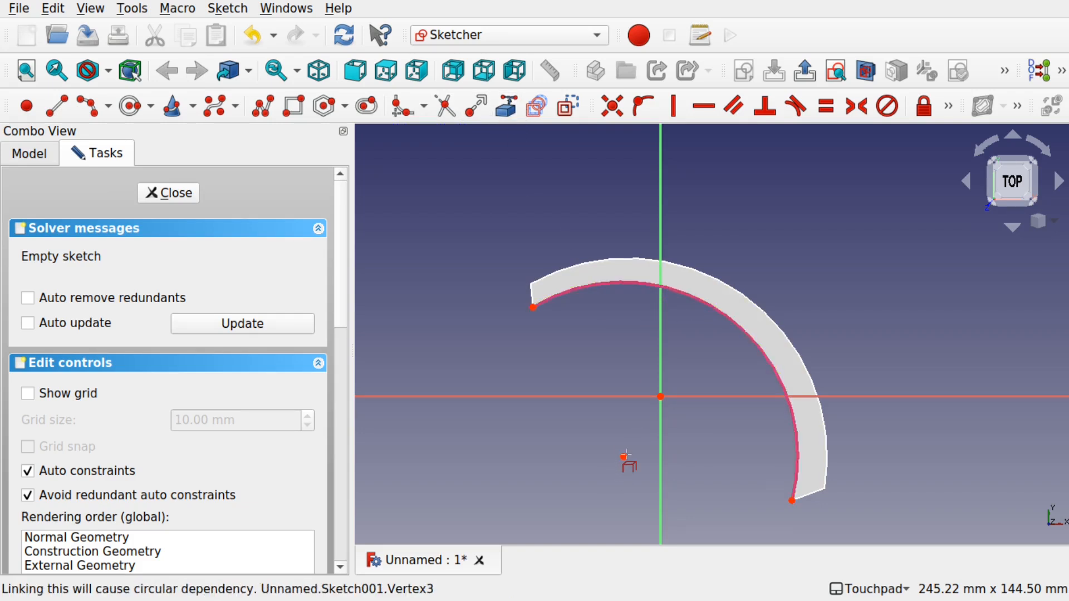
left_click(57, 106)
left_click(623, 456)
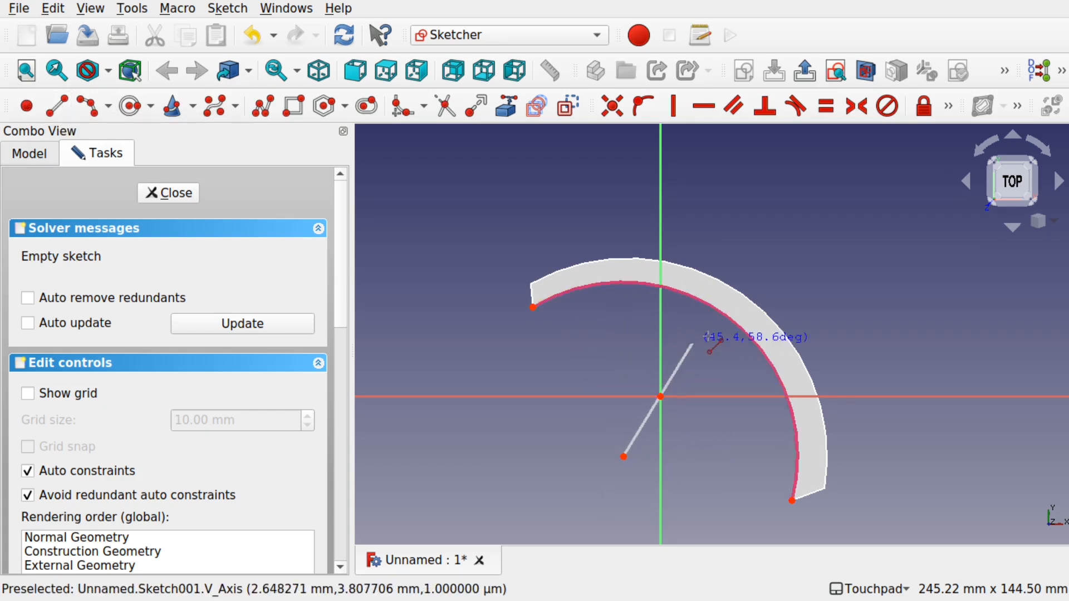
key("Escape")
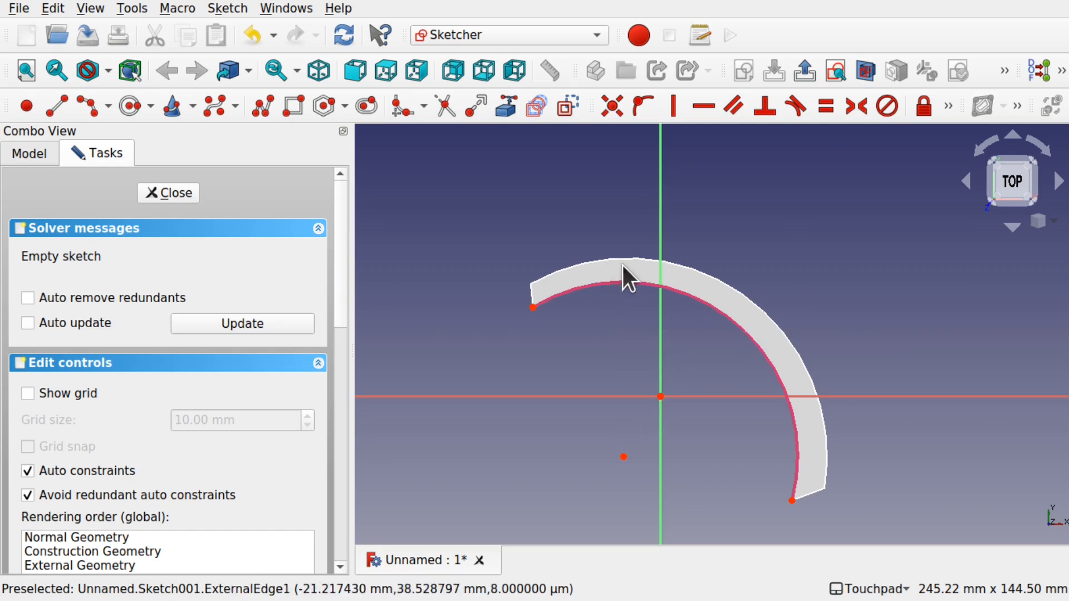
left_click(625, 280)
key("Delete")
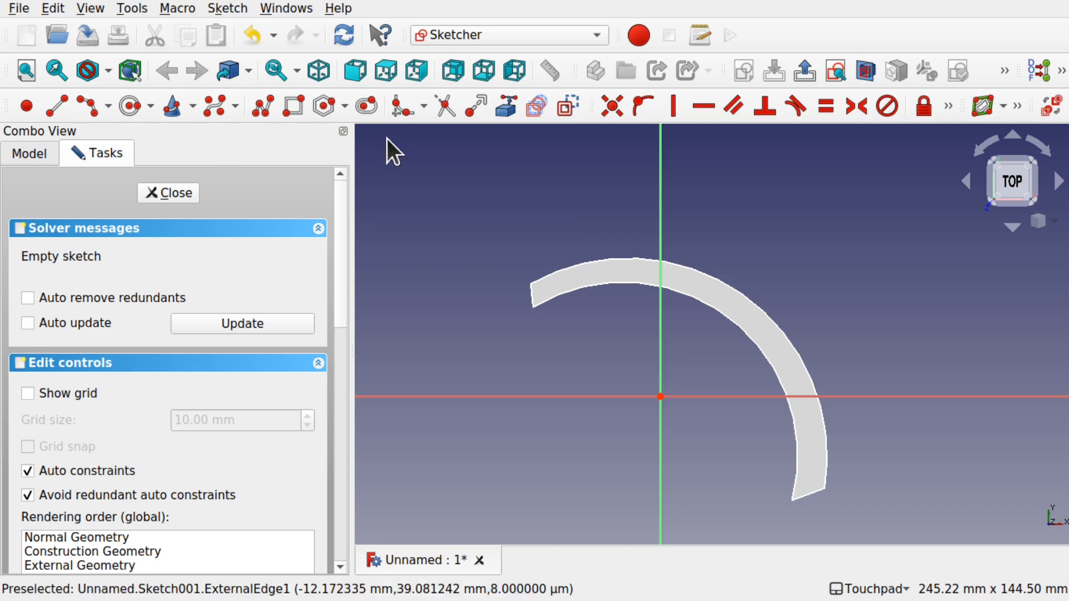
Link the band's outer arc as external geometry and draw two lines from its center to the arc, at about 112° and 3°
left_click(506, 106)
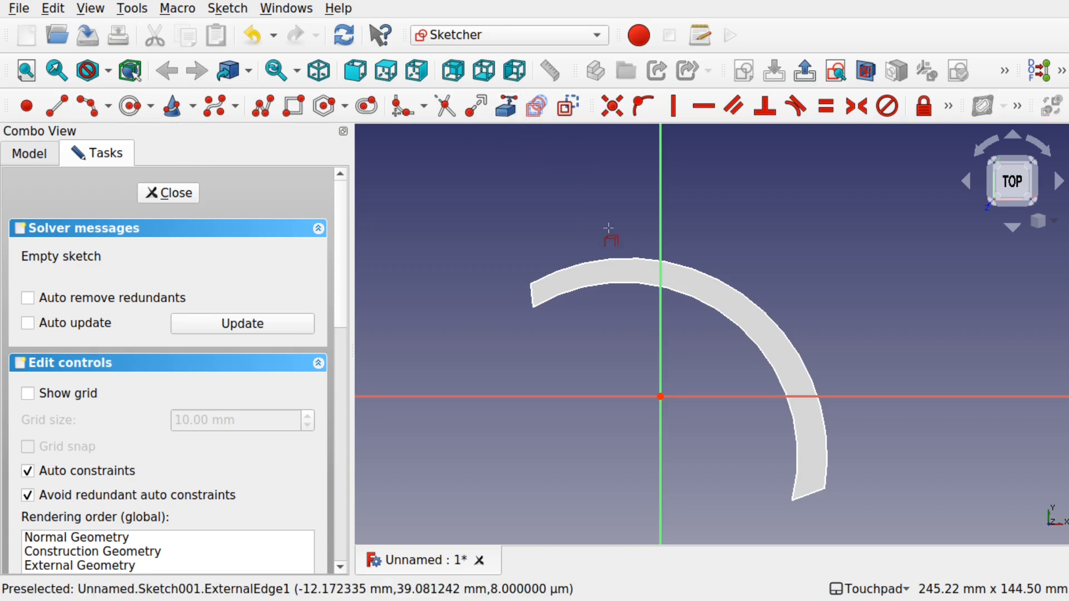
left_click(619, 262)
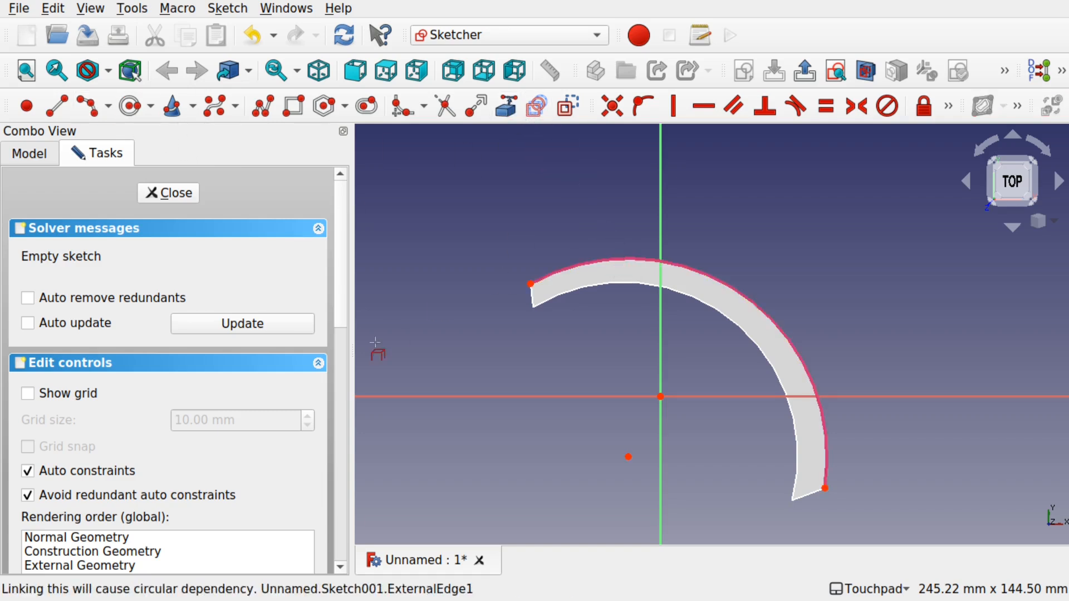
left_click(57, 106)
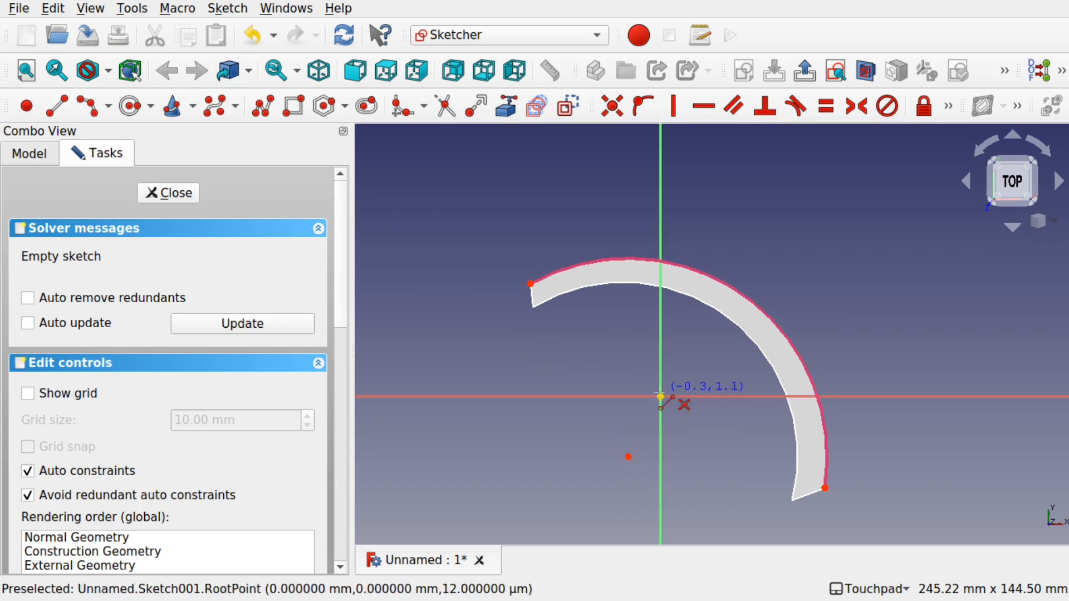
left_click(628, 456)
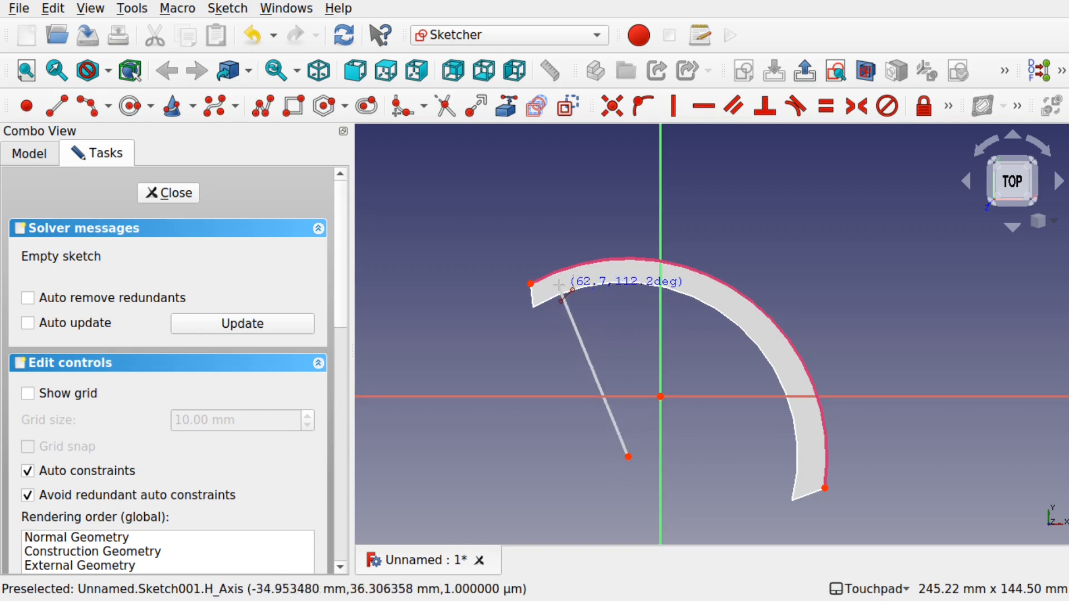
left_click(555, 273)
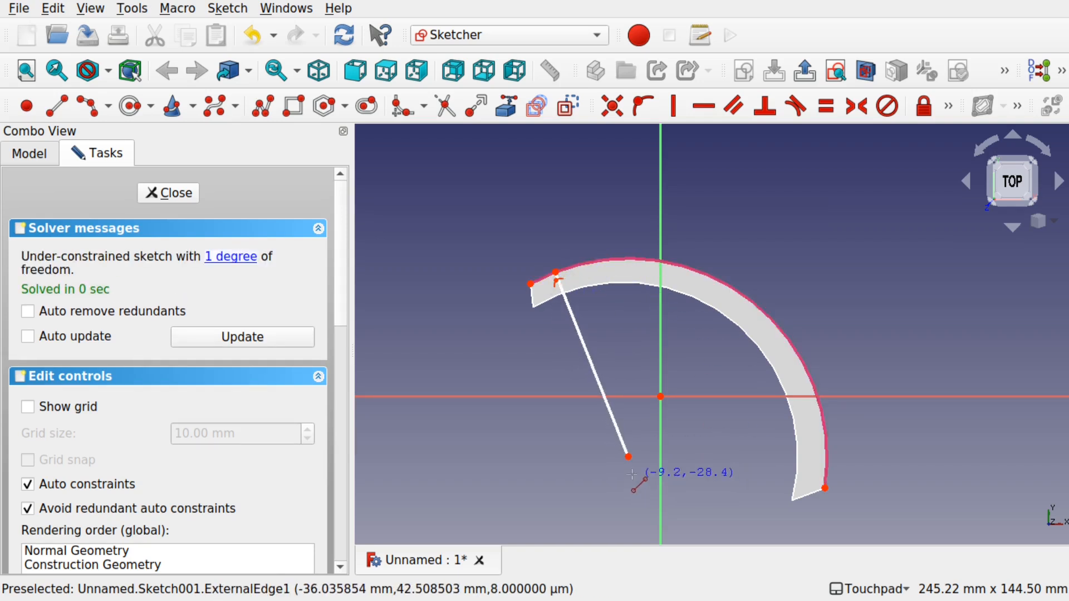
left_click(628, 456)
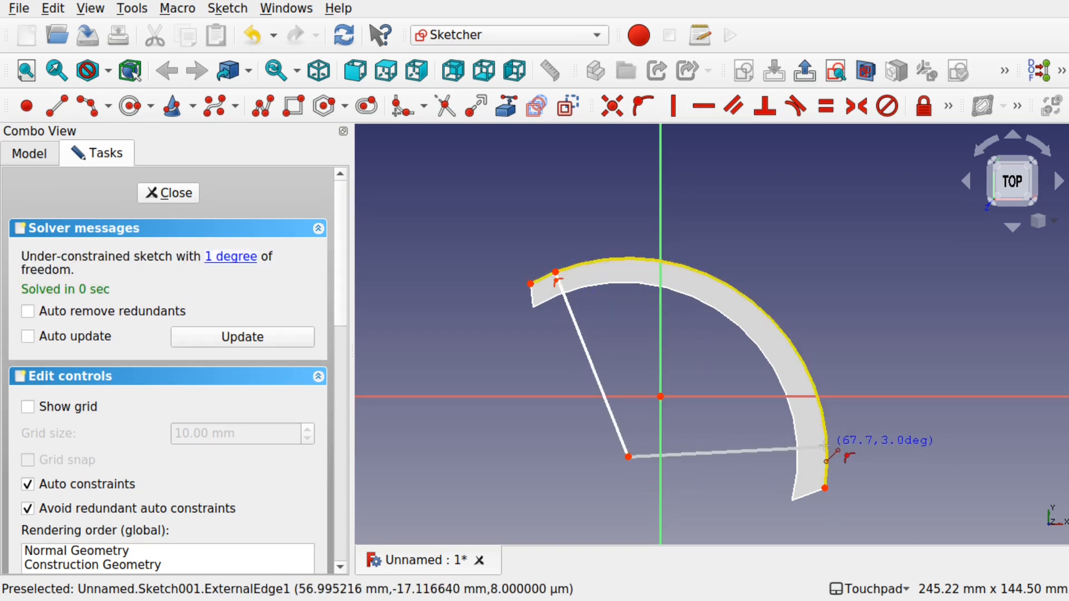
left_click(826, 446)
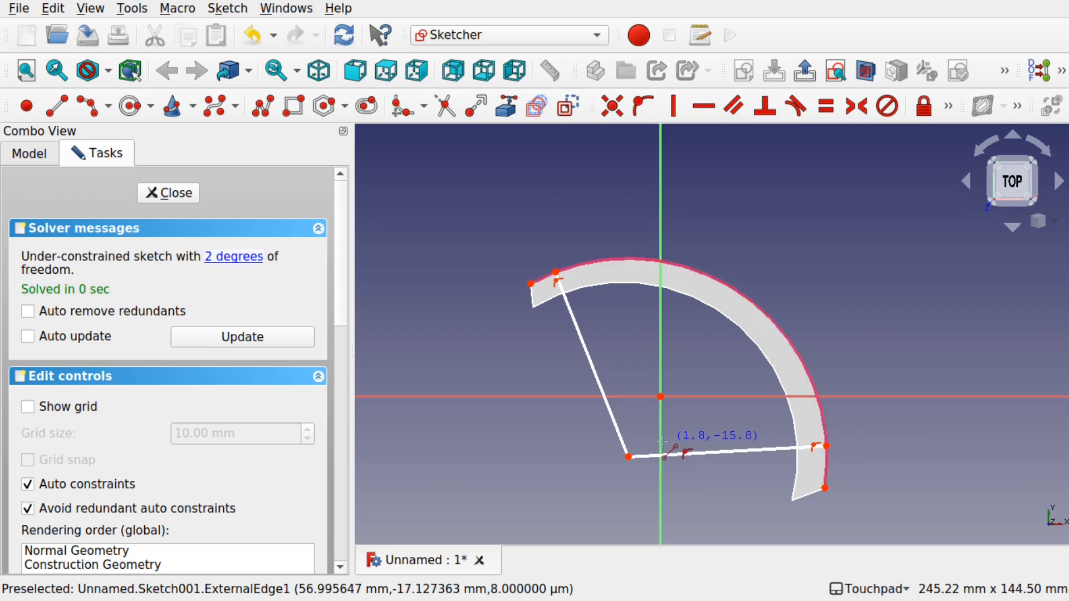
Draw a third line at about 57° from a point slightly off the arc center to the outer arc, and close the sketch
left_click(645, 440)
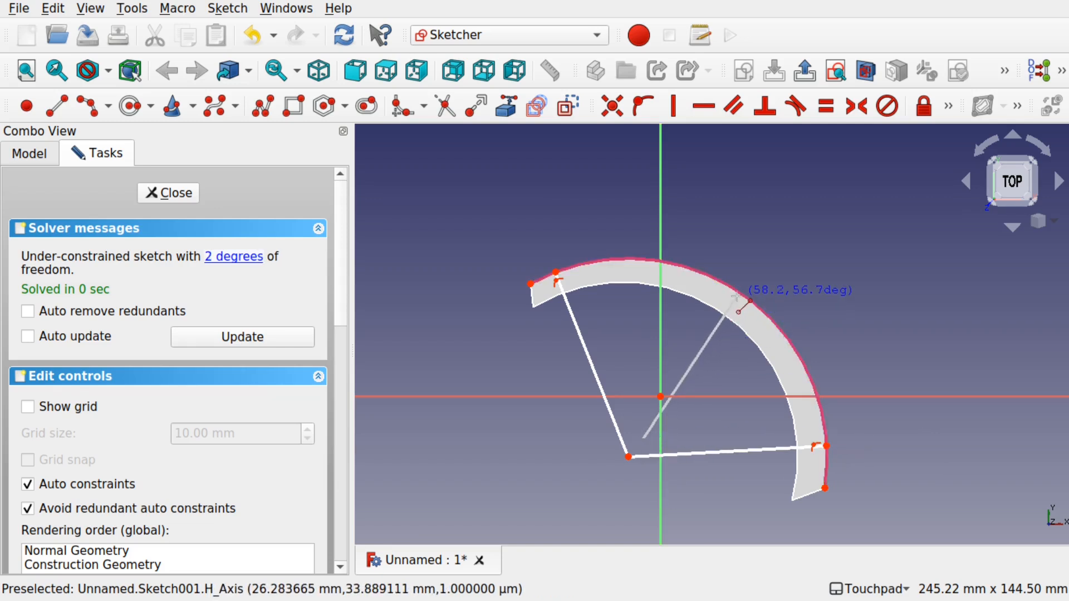
left_click(741, 294)
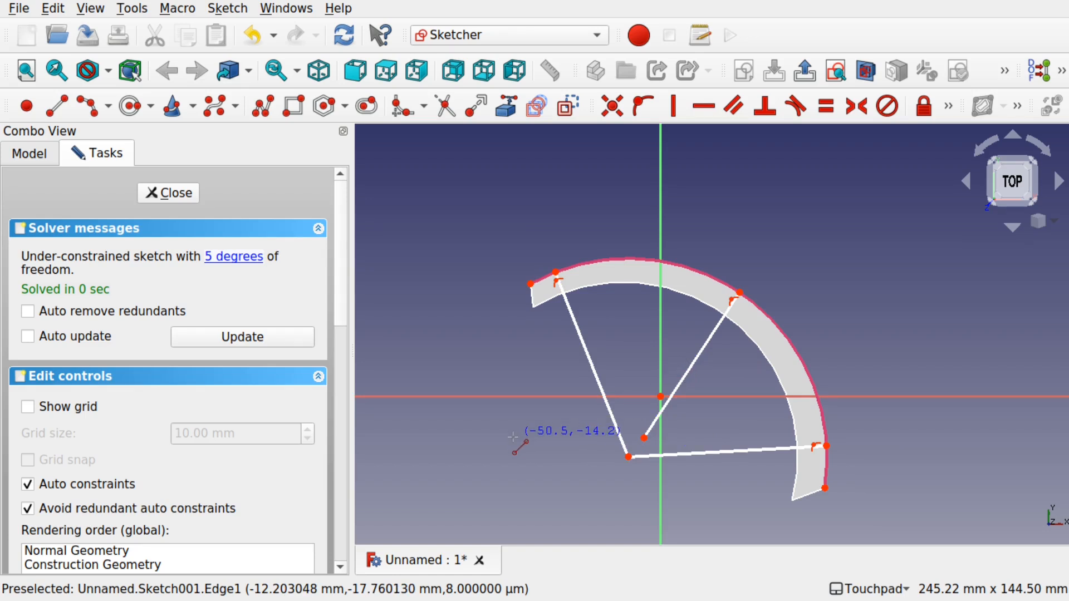
left_click(168, 192)
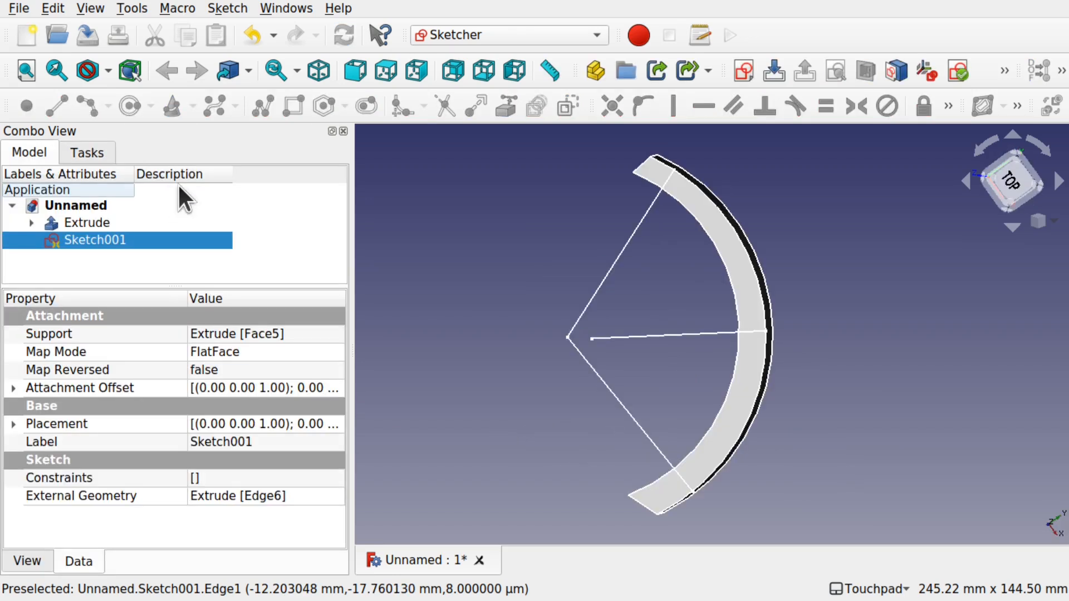
Switch to the Lattice2 workbench and create a placement from the line sketch using the copy object.Placement option
left_click(542, 35)
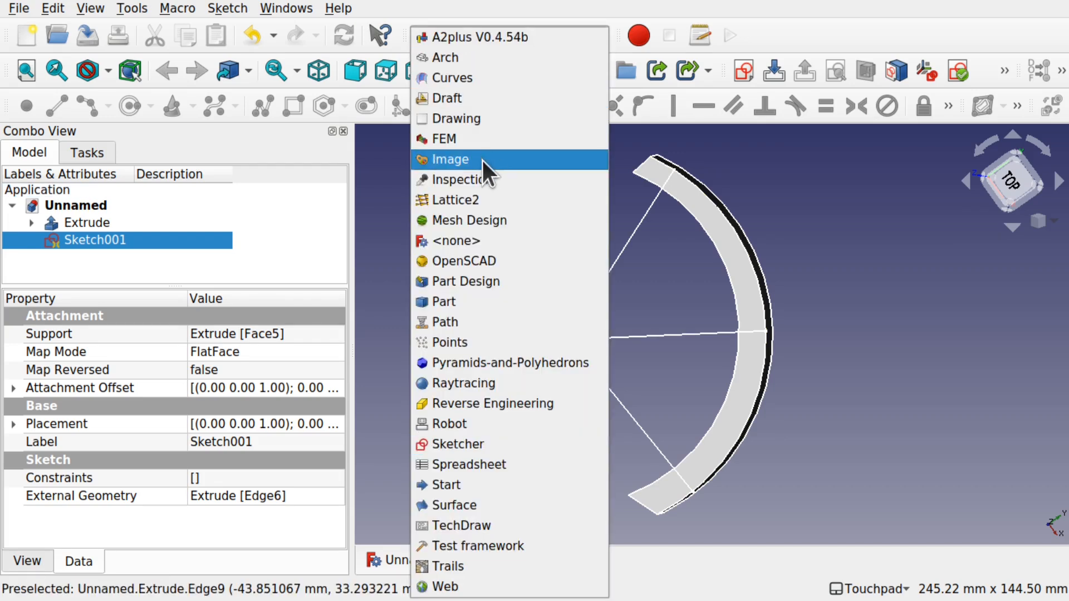
left_click(479, 196)
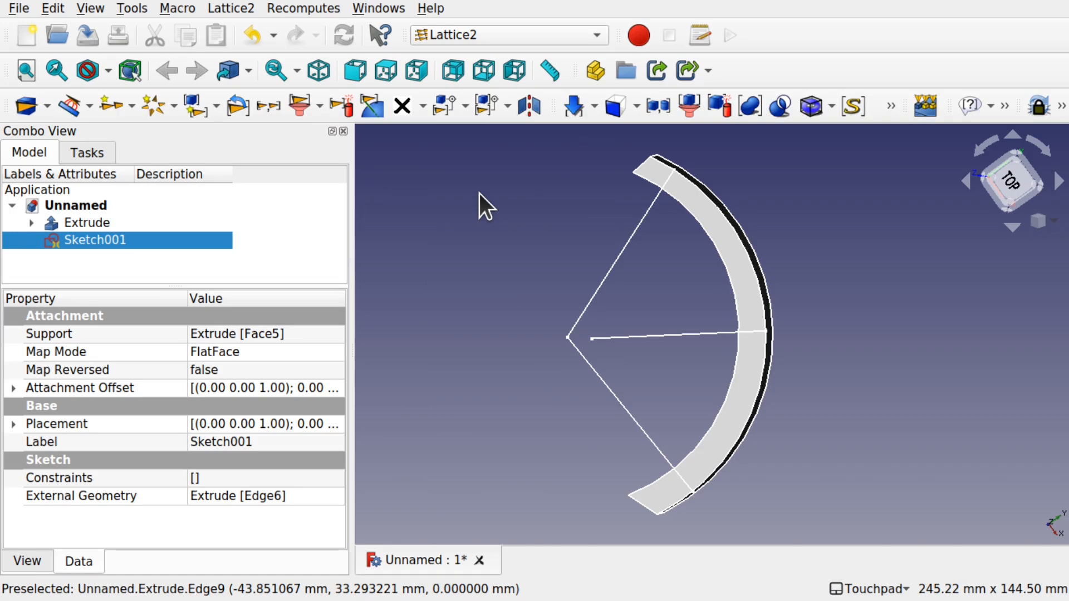
left_click(436, 238)
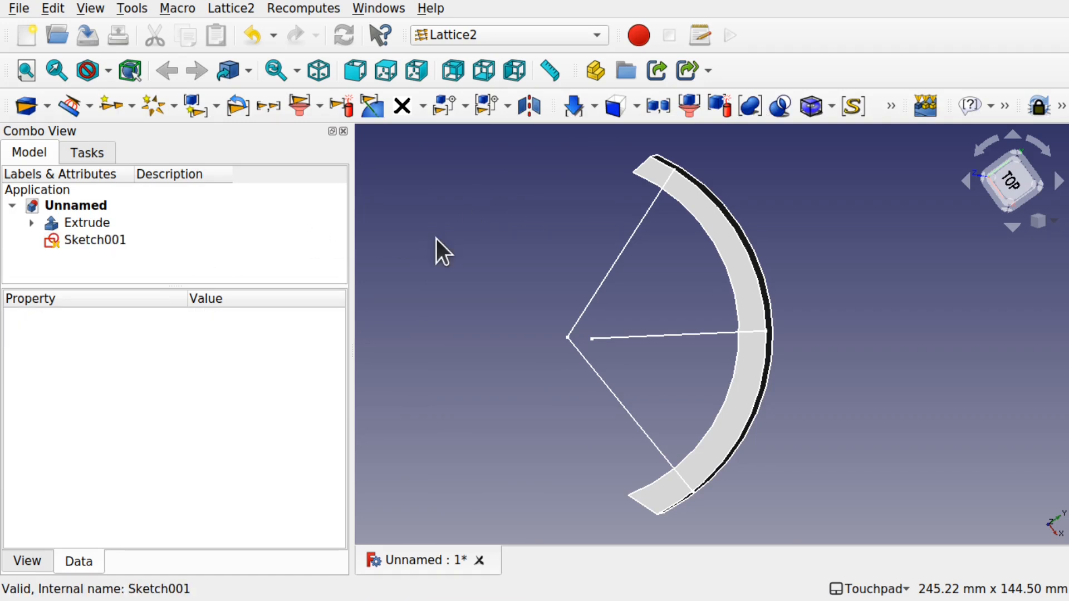
left_click(93, 247)
left_click(226, 7)
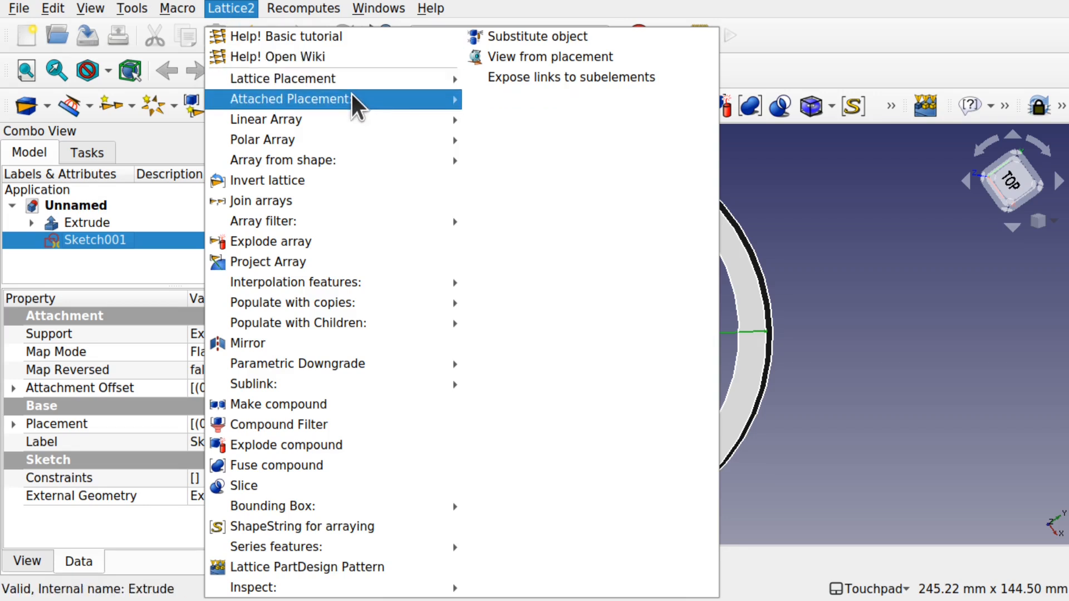
mouse_move(361, 106)
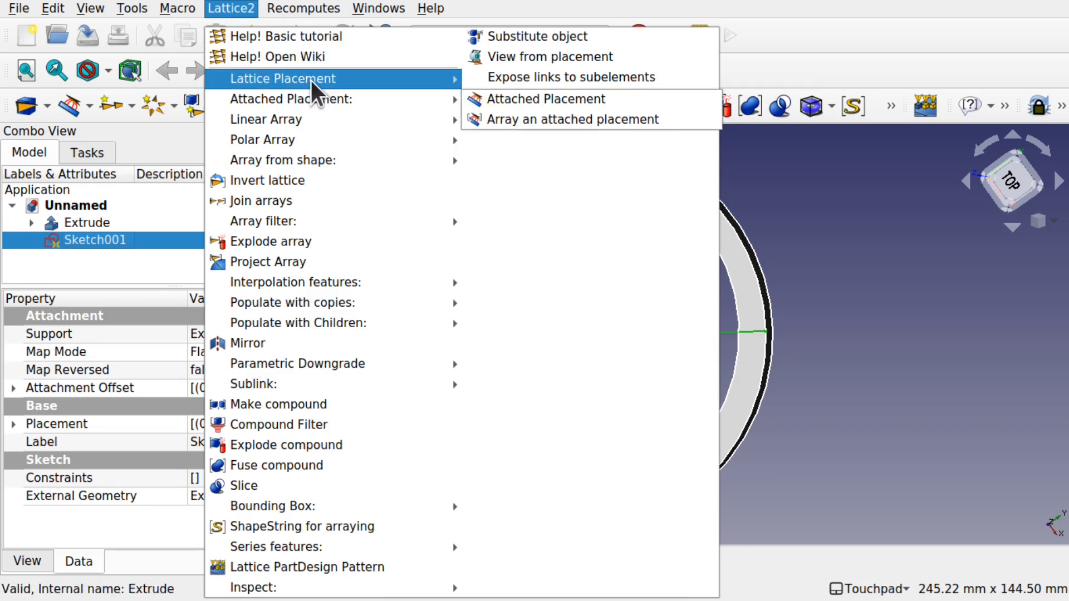
mouse_move(307, 83)
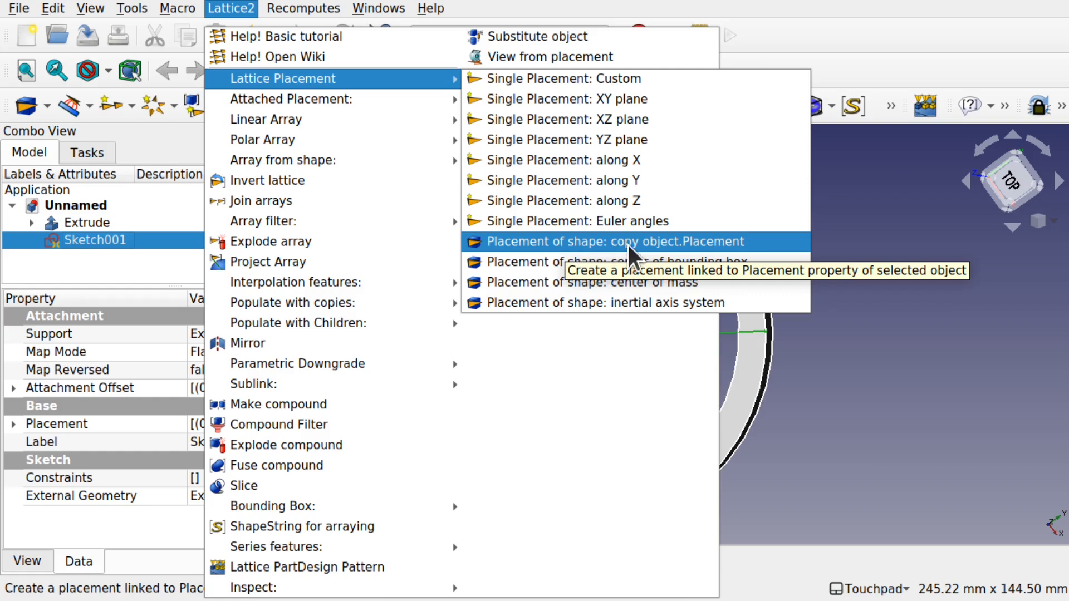
left_click(678, 245)
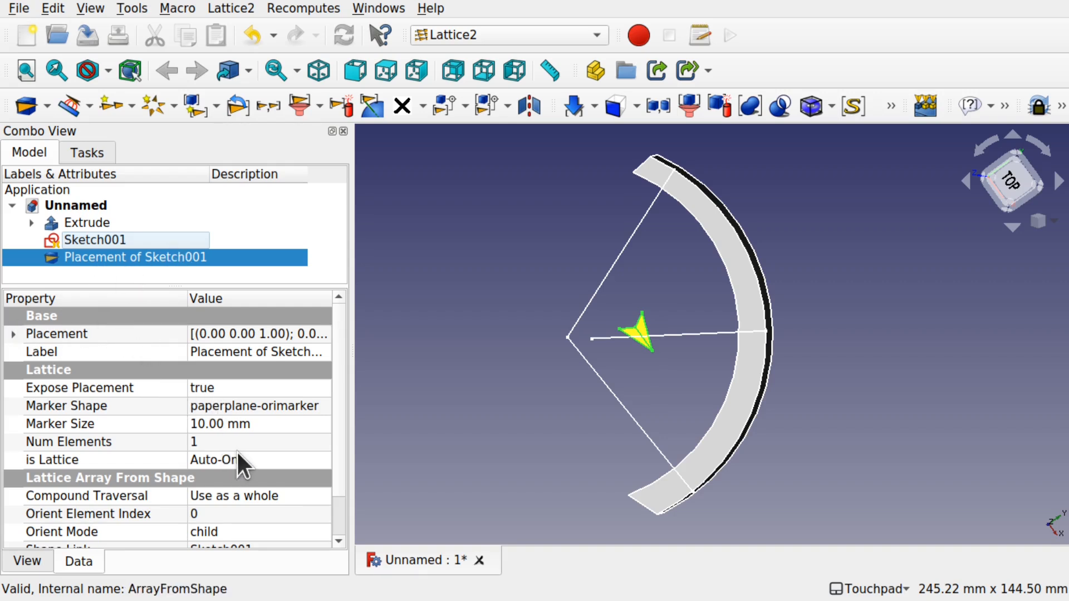
Set the sketch placement's Compound Traversal to Direct children only and its Orient Mode to child.Edge
left_click(280, 489)
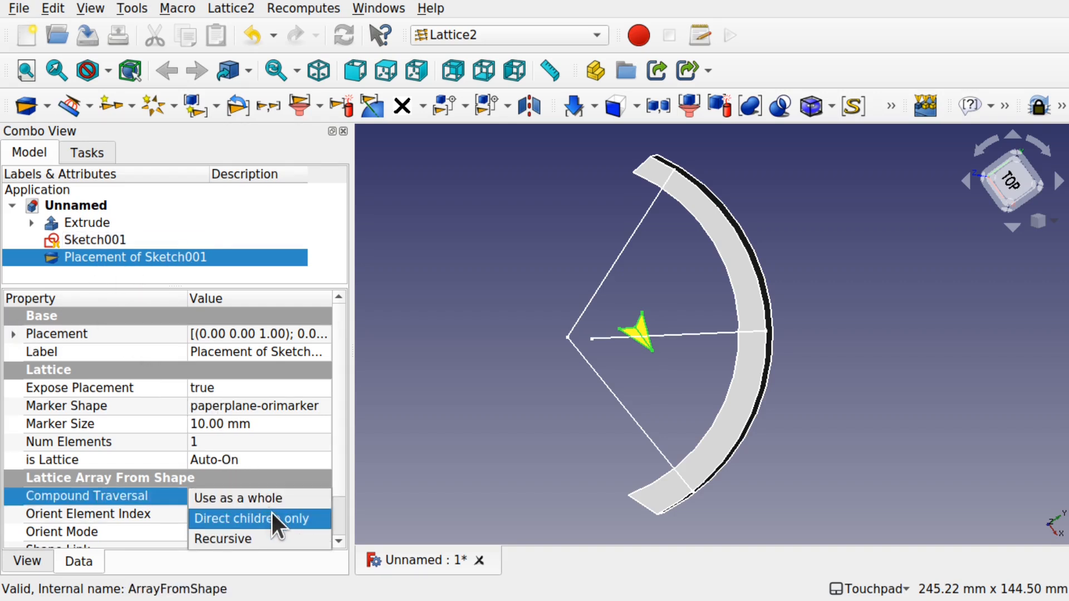
left_click(271, 511)
left_click(259, 533)
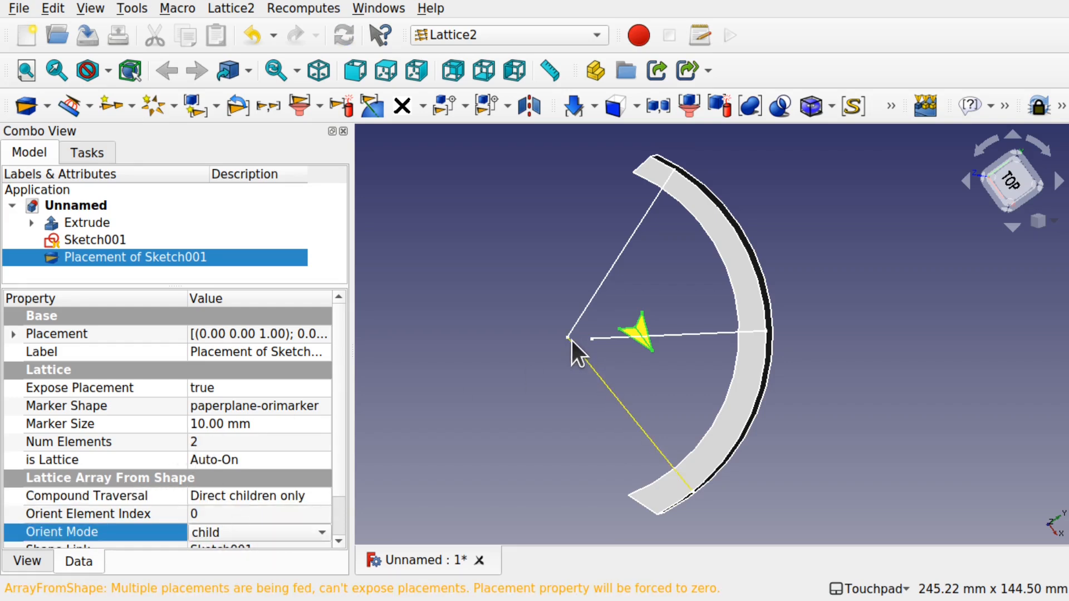
left_click(277, 528)
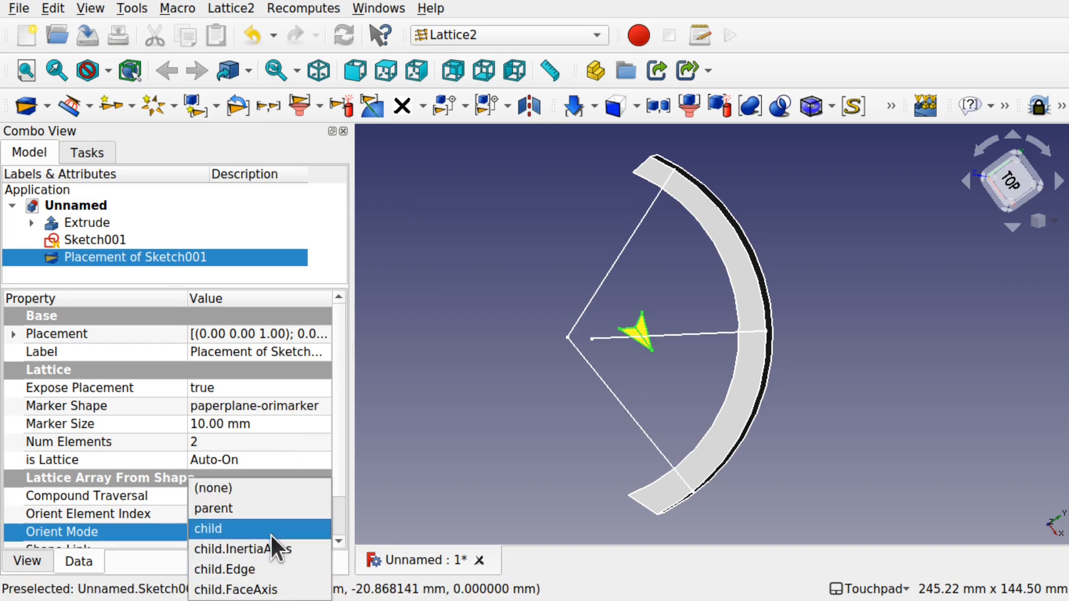
left_click(271, 566)
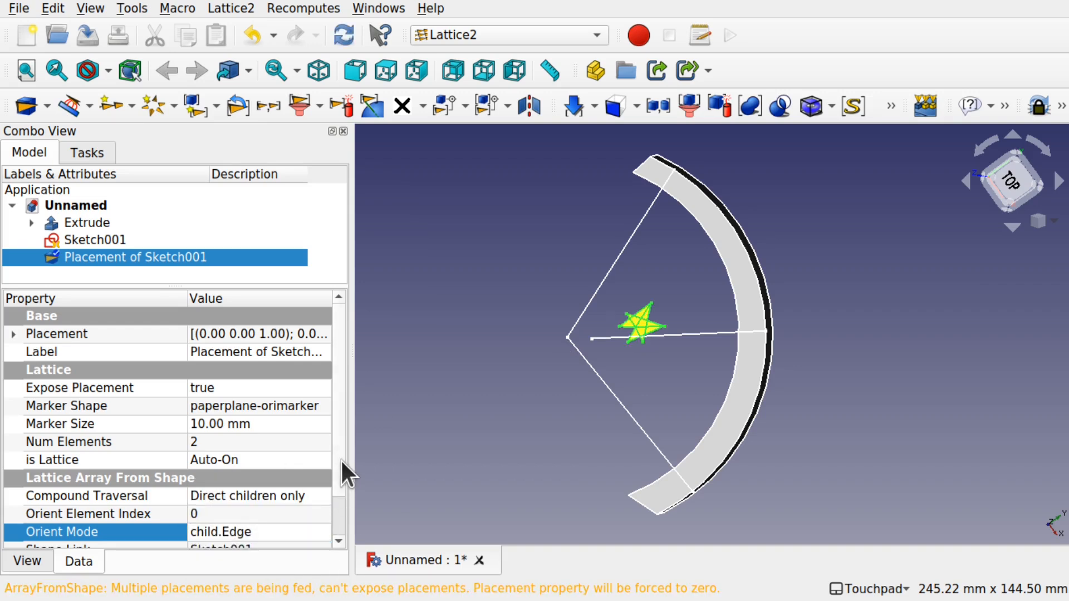
Set the sketch placement's Translate Mode to child.Vertex and deselect the placement
left_click_drag(342, 459, 341, 540)
left_click(255, 537)
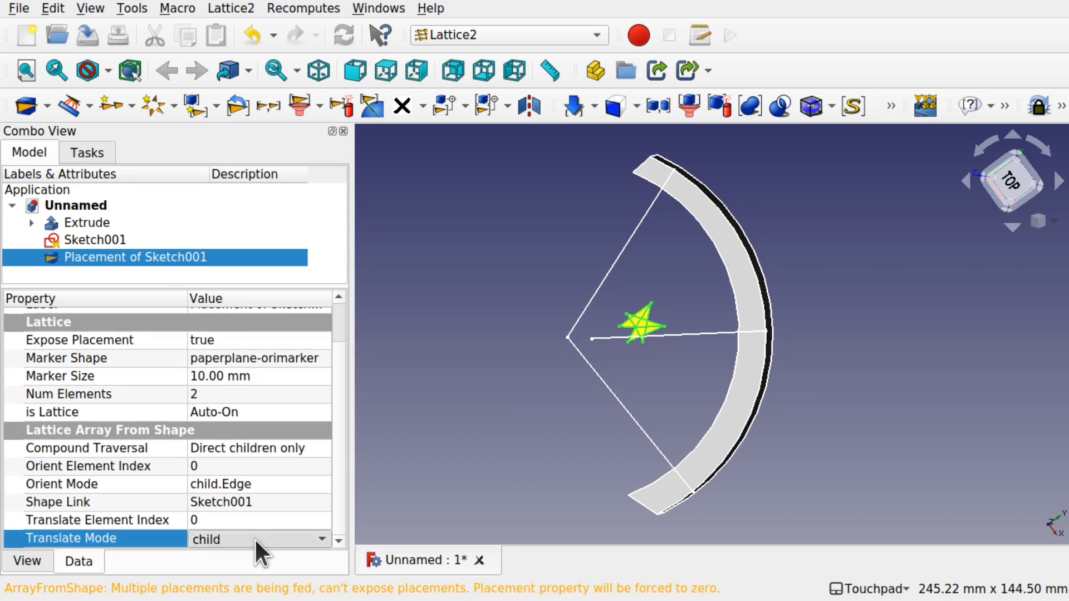
left_click(255, 537)
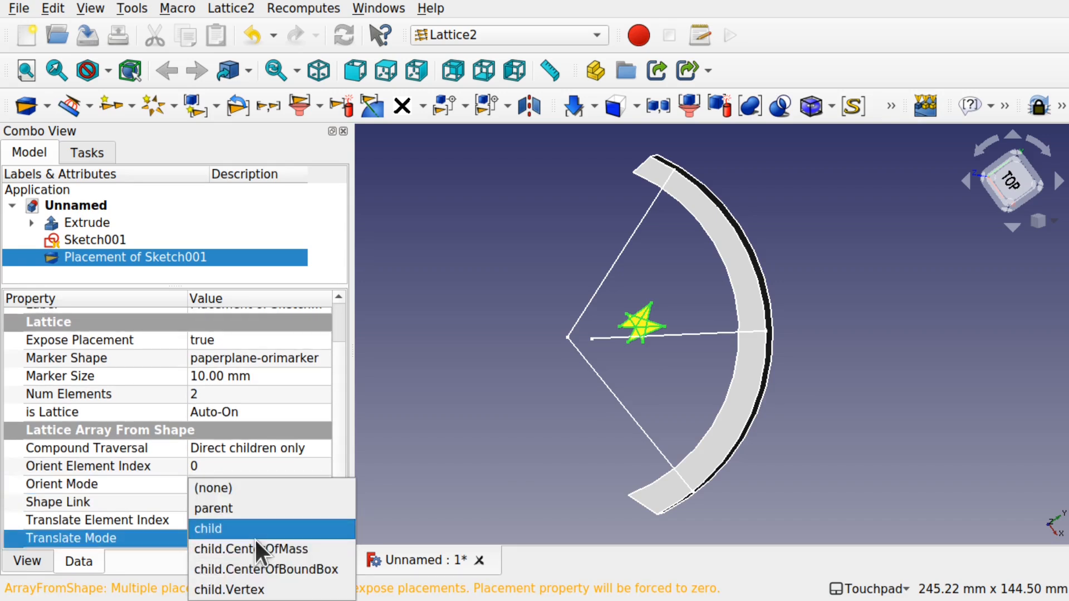
left_click(284, 590)
left_click(464, 459)
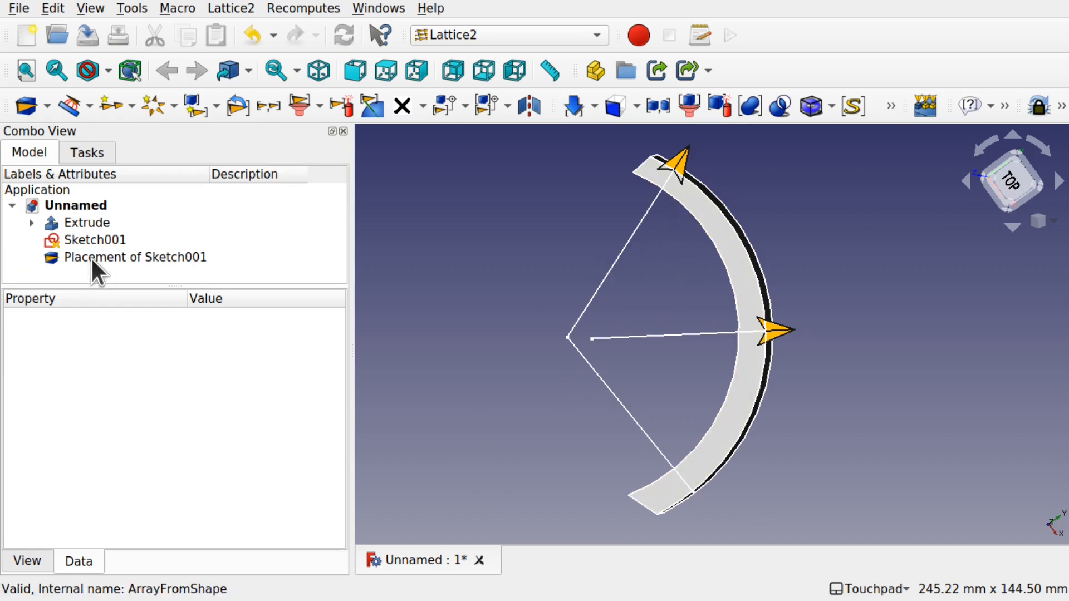
Edit the radial line sketch, pull the inner endpoints of the two outer lines away from the arc center, and close it
double_click(108, 241)
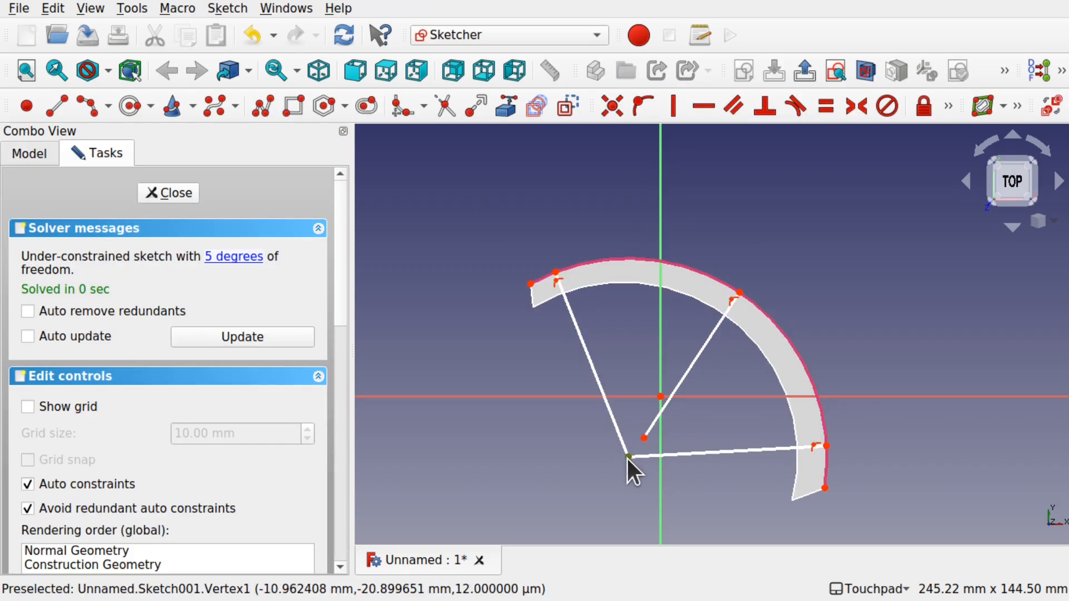
left_click(176, 195)
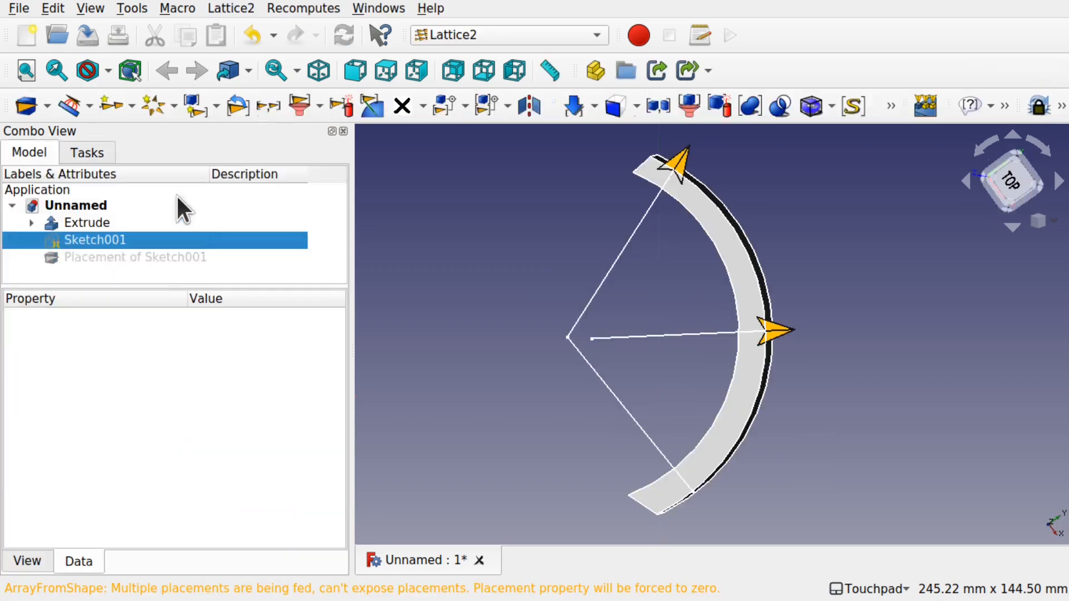
double_click(125, 243)
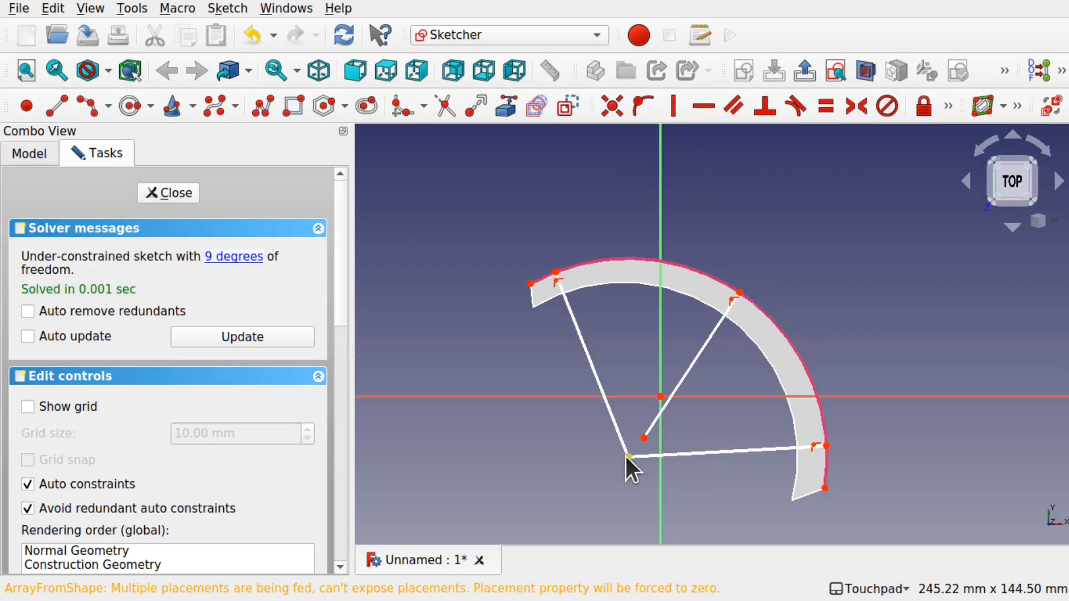
left_click_drag(628, 456, 656, 474)
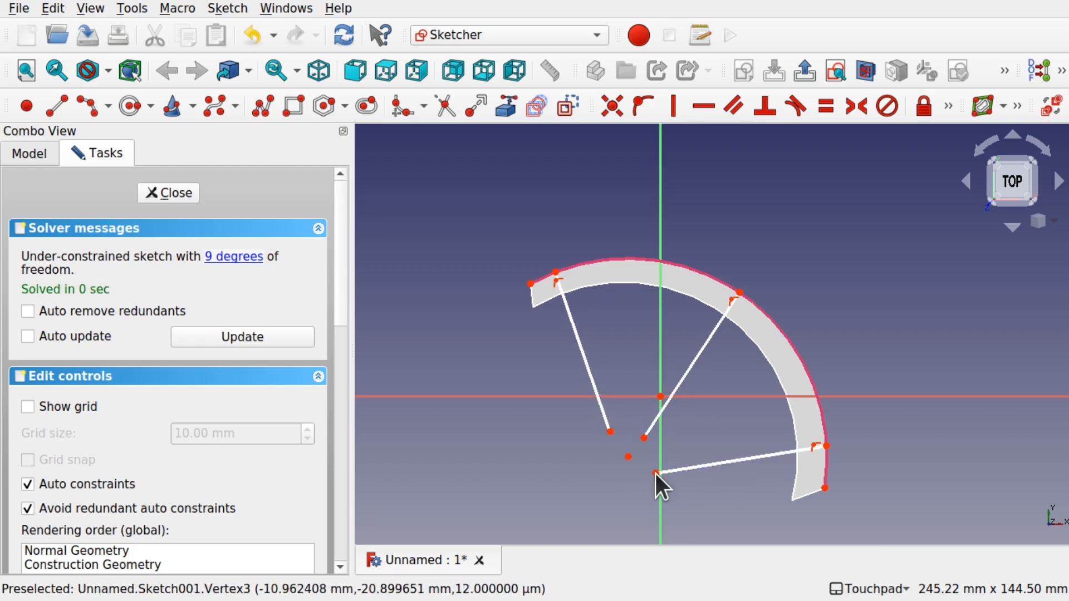
left_click(179, 198)
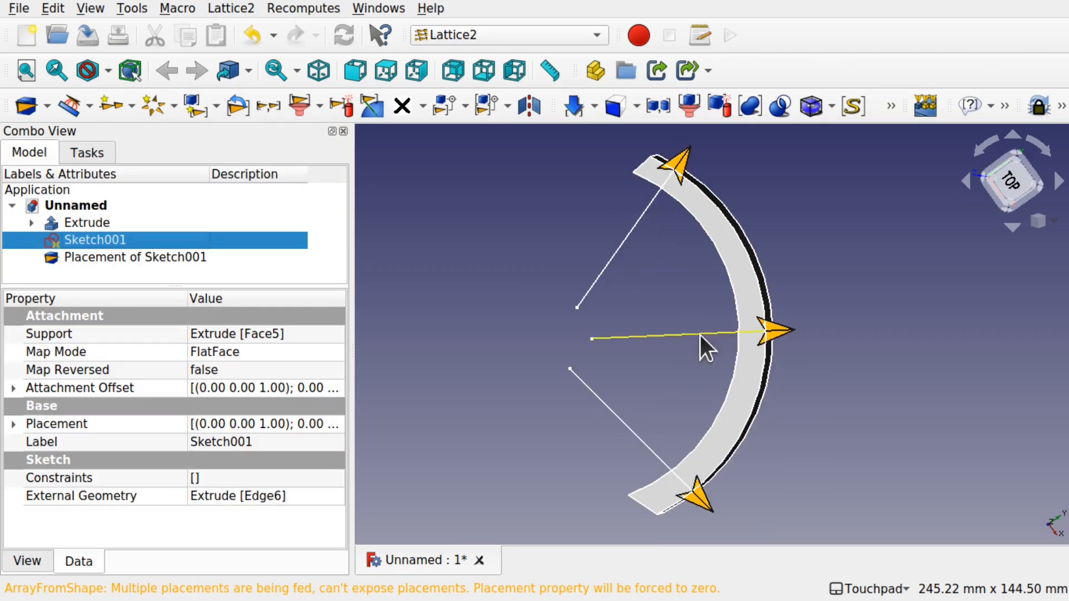
Reopen the line sketch and constrain the angle between the leftmost and middle lines to 30°
double_click(111, 239)
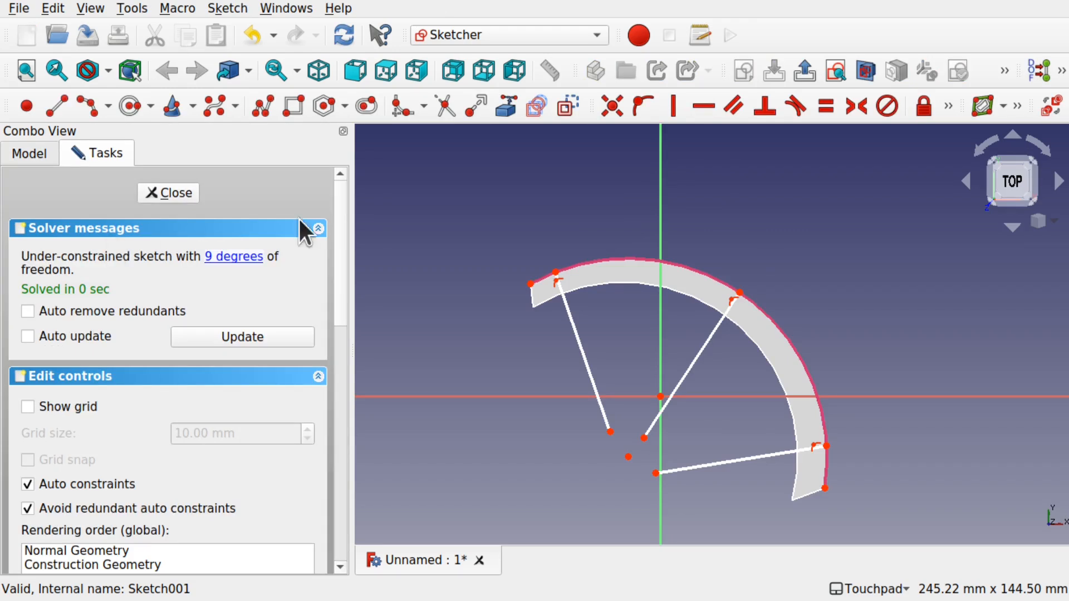
left_click(595, 384)
left_click(686, 366)
left_click(947, 117)
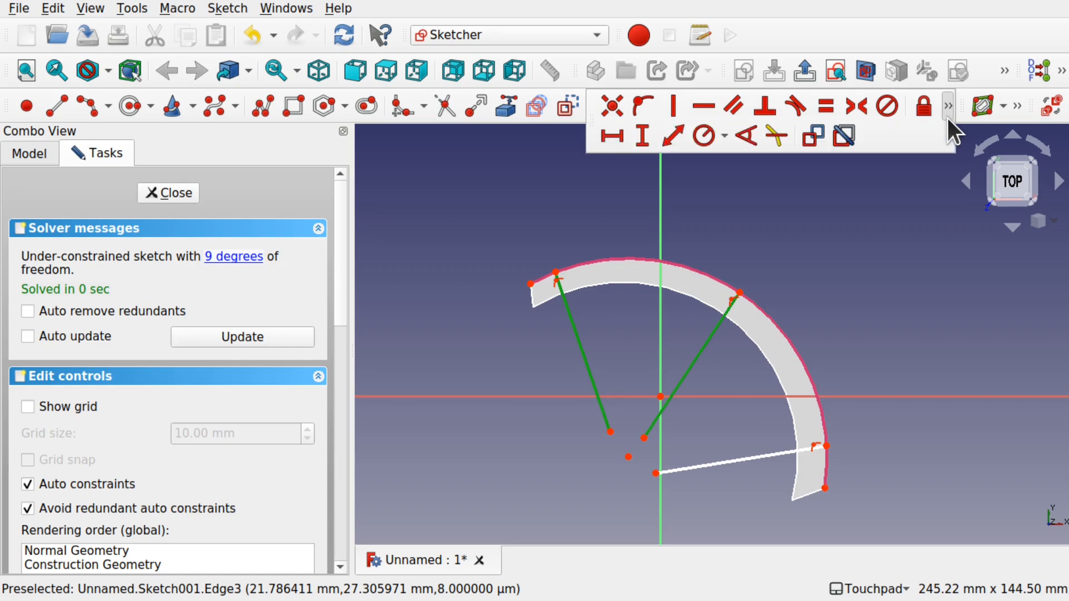
left_click(741, 134)
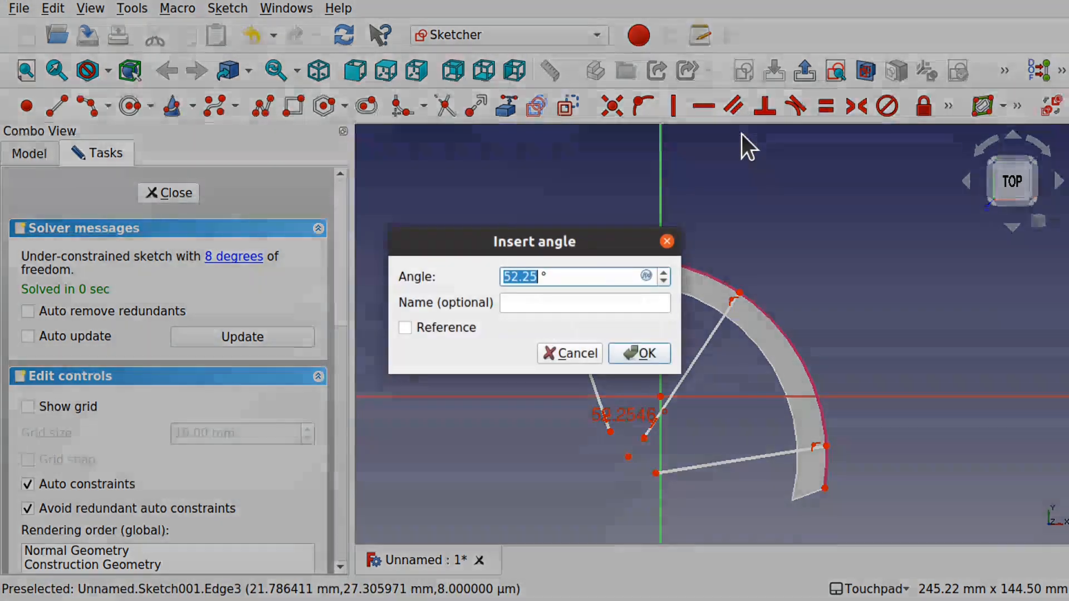
key("Return")
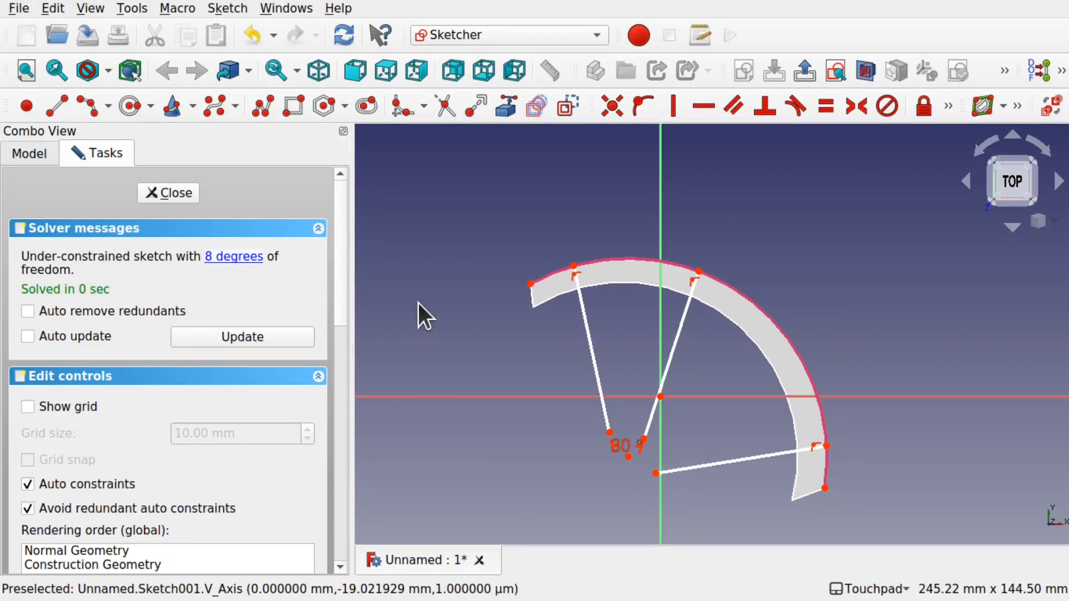
Draw a line from the leftmost line's inner endpoint to the arc center and convert it to construction geometry
left_click(57, 105)
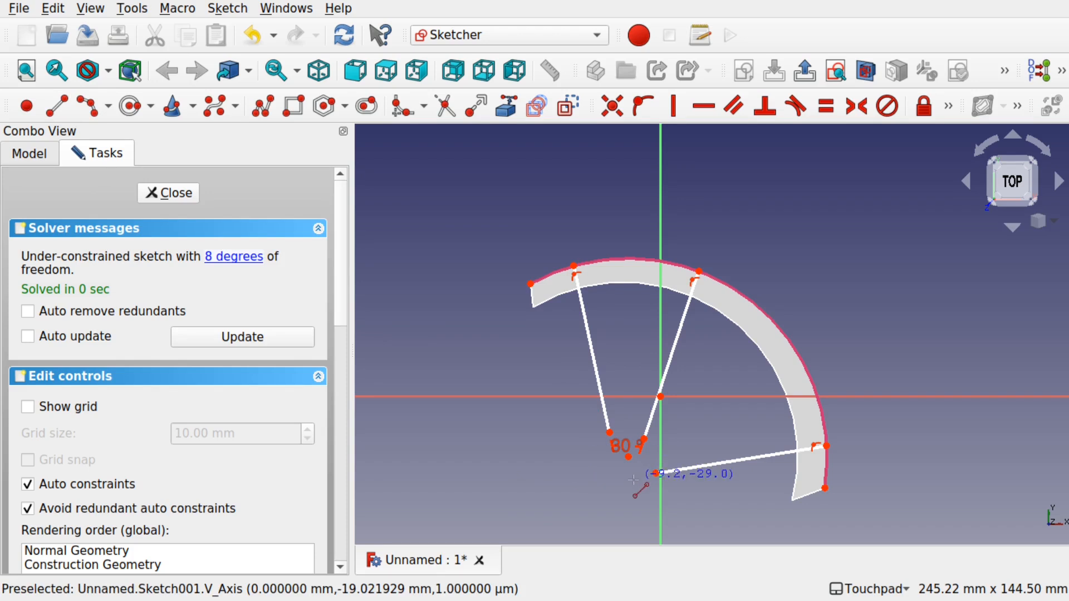
left_click(609, 432)
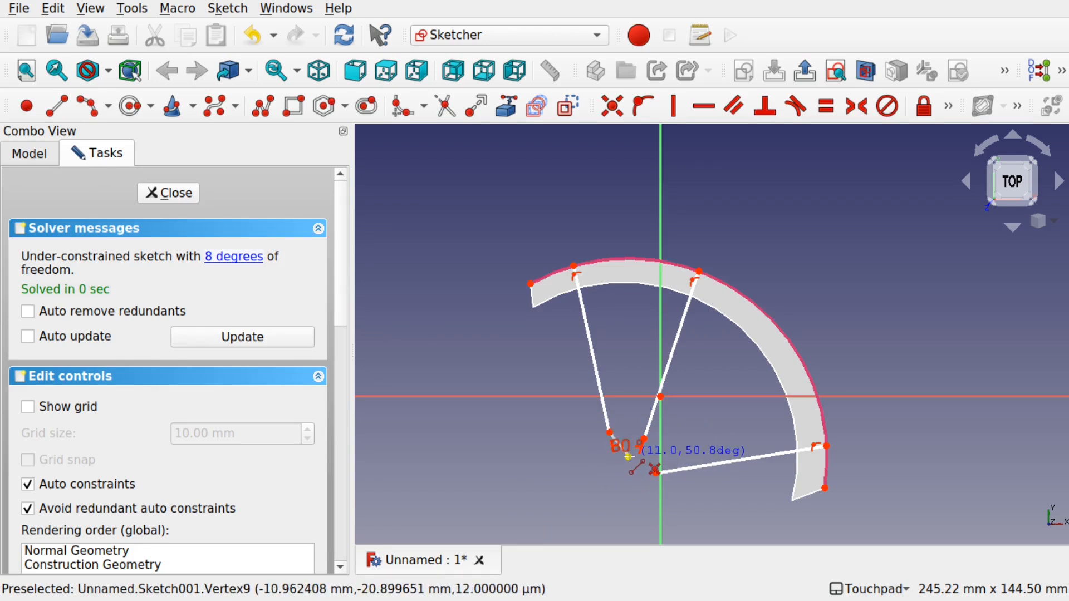
left_click(629, 458)
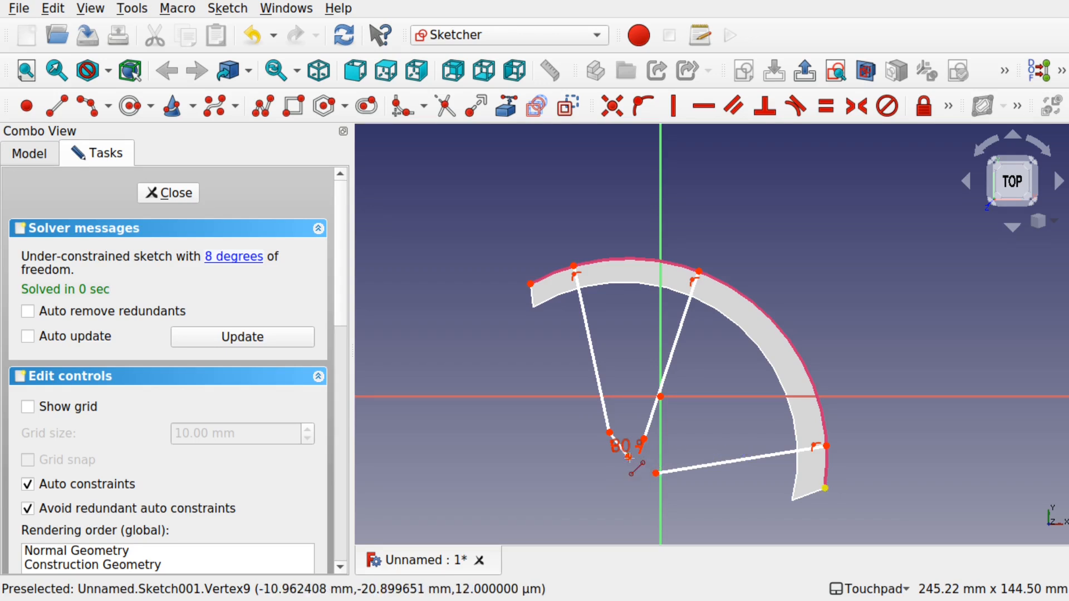
scroll(629, 458, "up", 5)
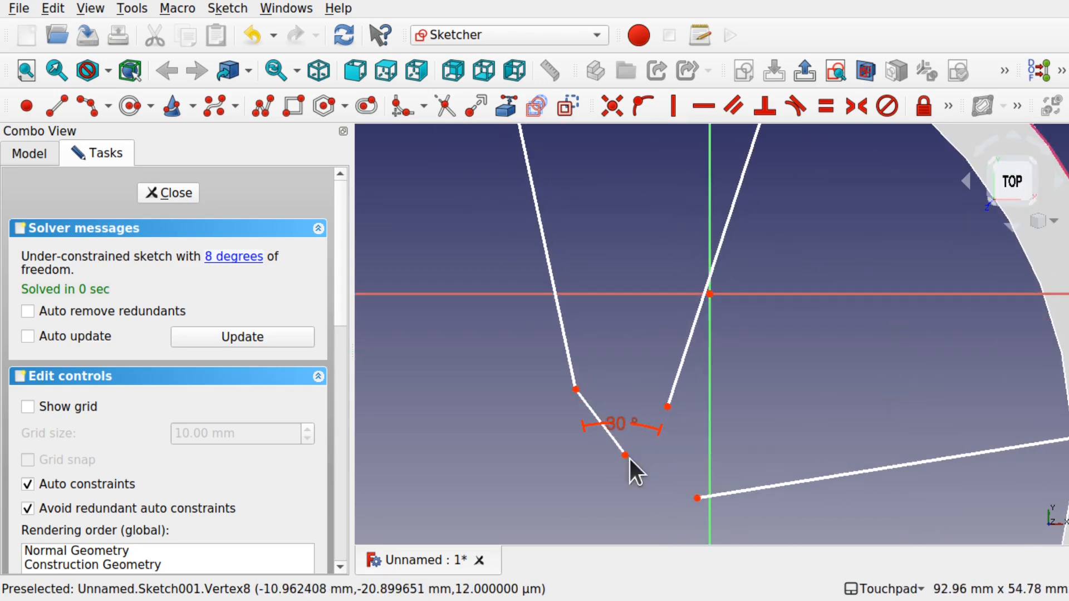
left_click(611, 437)
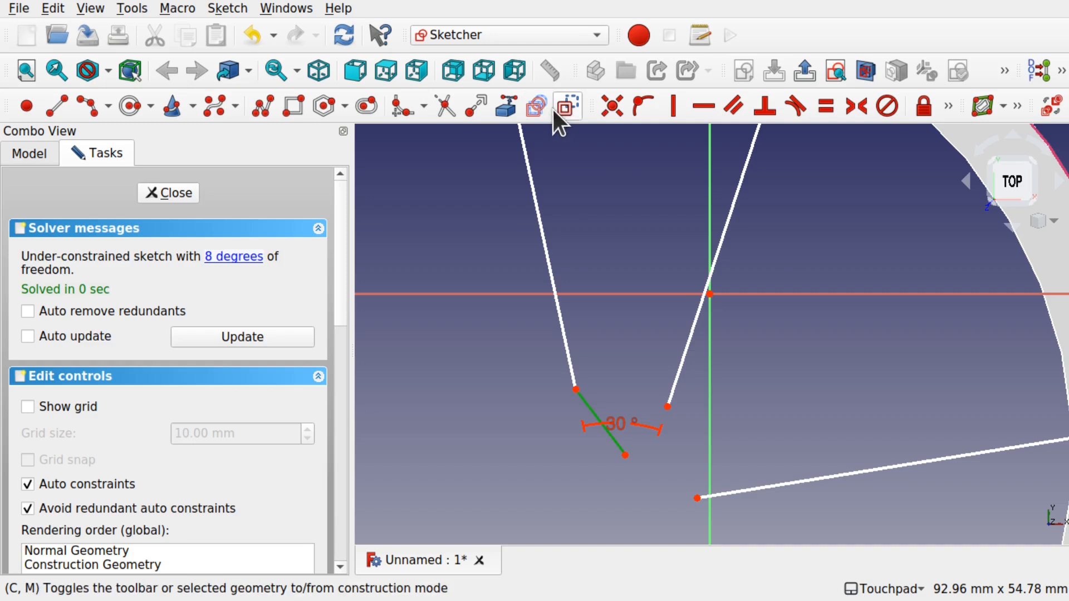
left_click(570, 106)
Constrain the leftmost radial line parallel to its short construction line
left_click(553, 262)
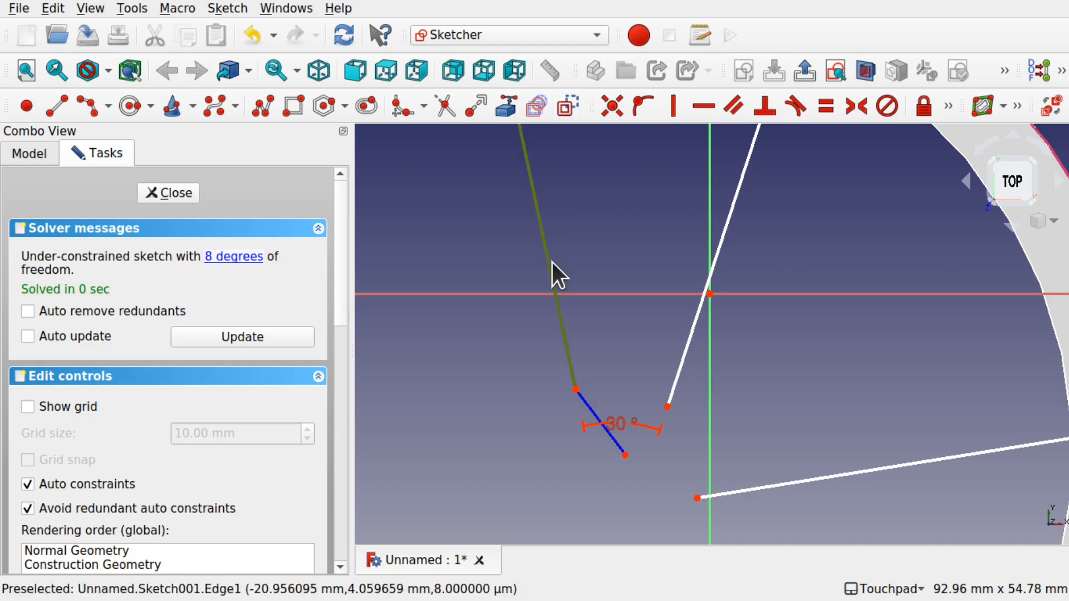
left_click(617, 442)
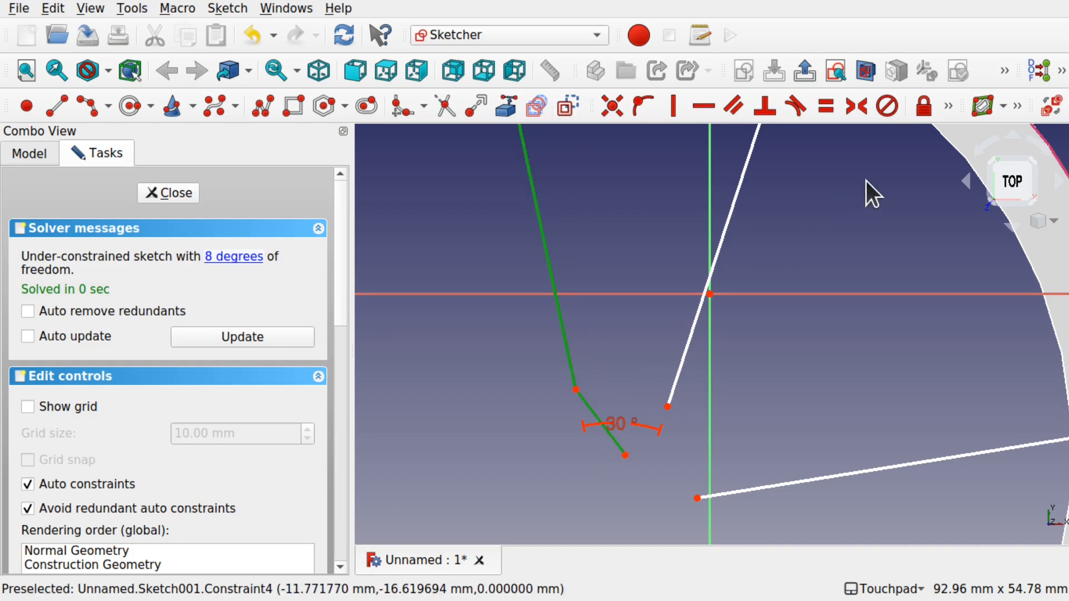
left_click(737, 111)
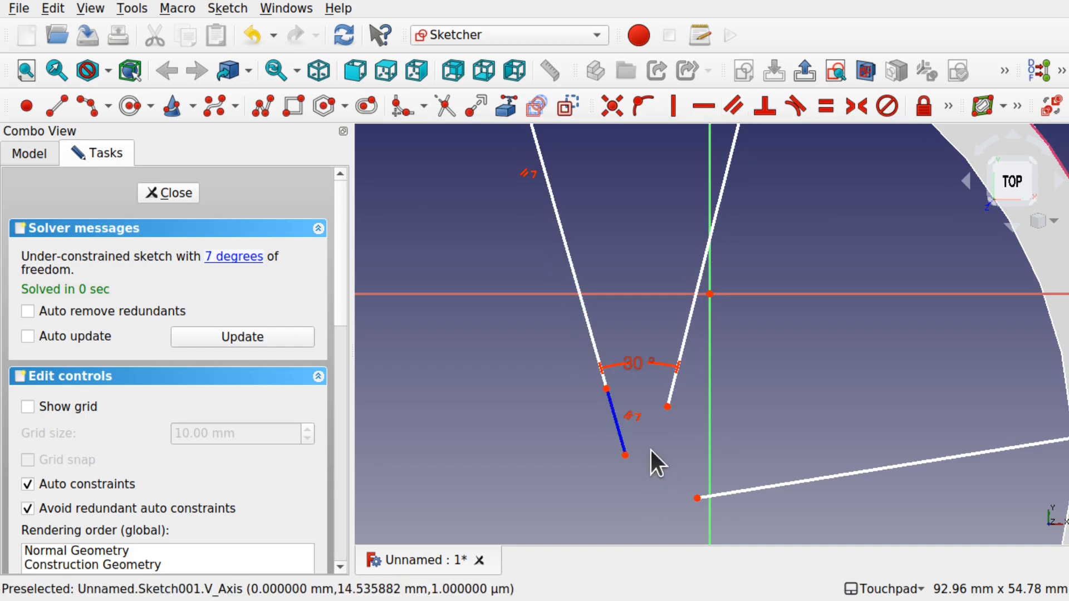
Draw a short line from the arc center to the middle line's inner endpoint and constrain the two lines parallel
left_click(56, 105)
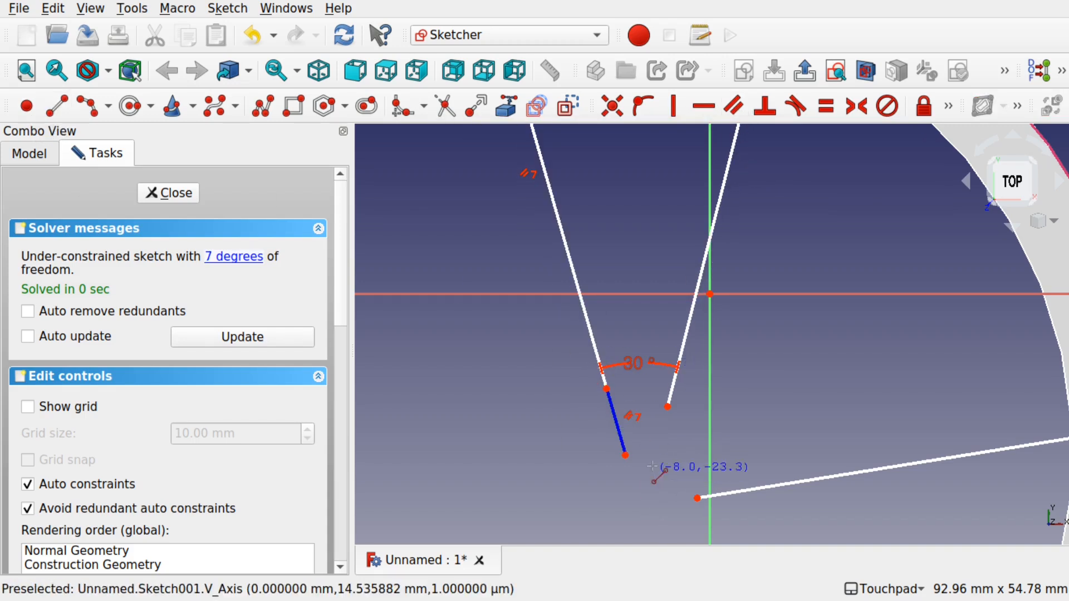
left_click(626, 455)
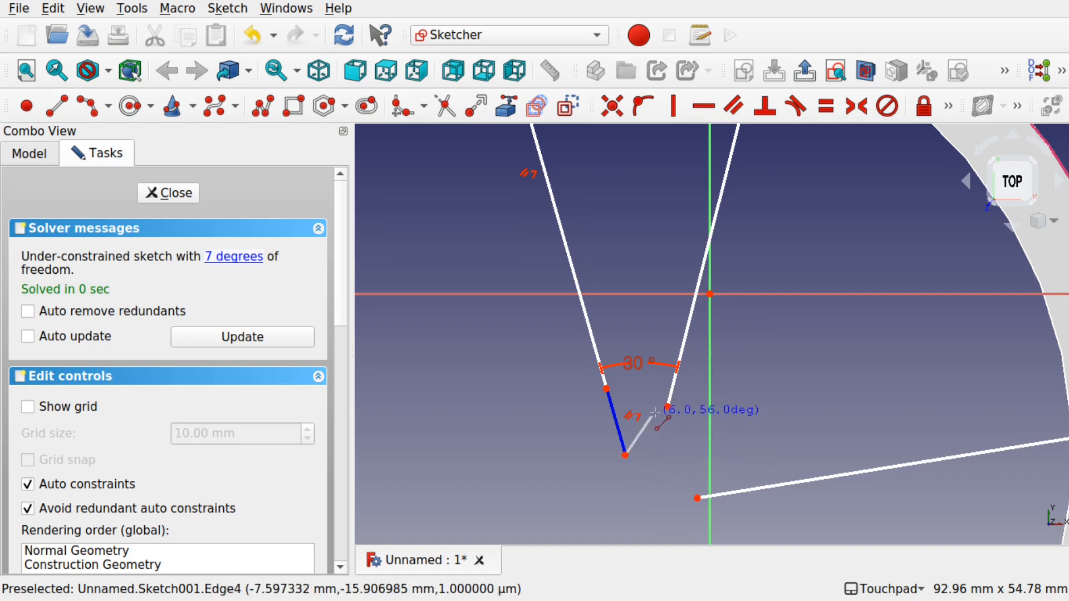
left_click(667, 406)
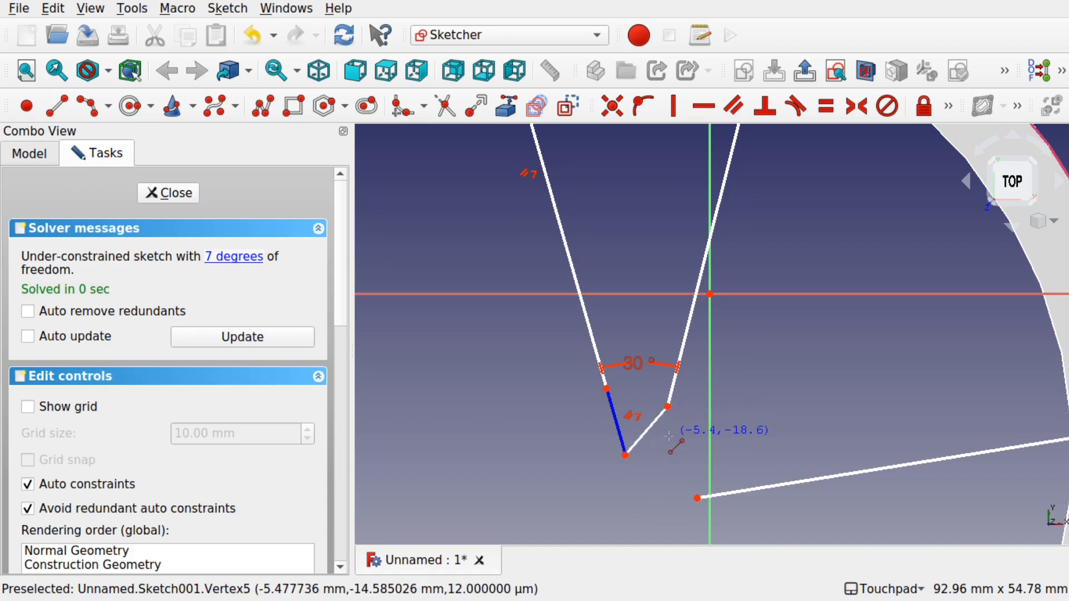
left_click(651, 425)
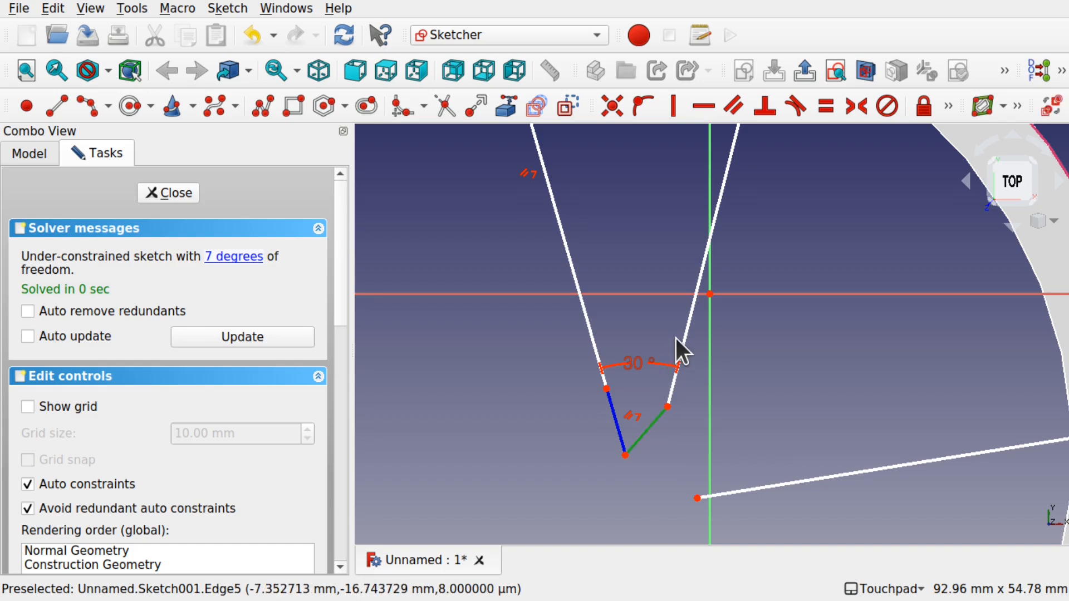
left_click(683, 342)
left_click(739, 105)
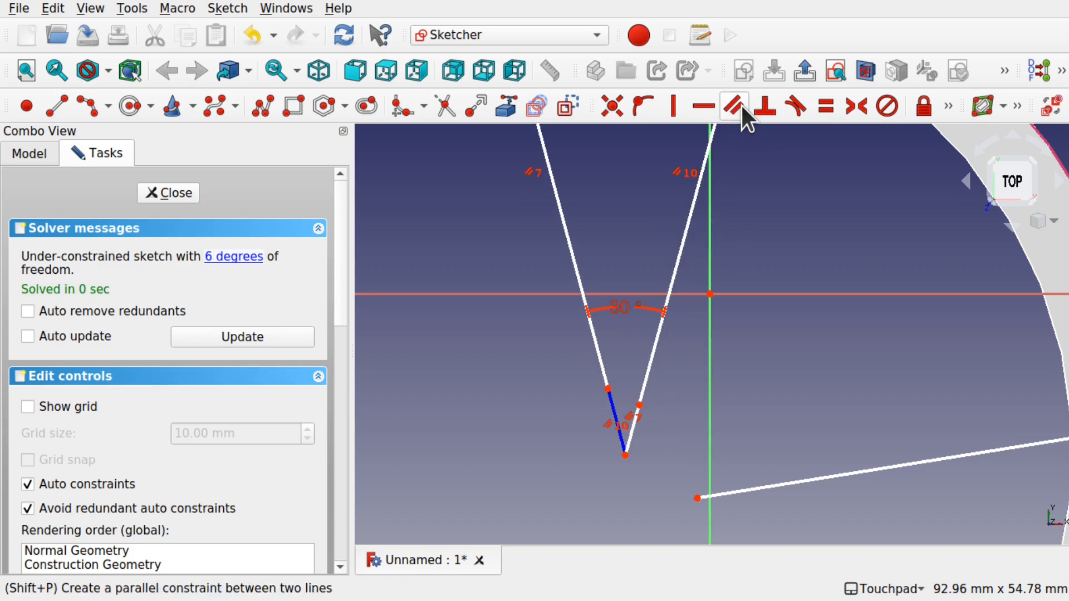
Convert the short line below the middle radial line to construction geometry and close the sketch
left_click(635, 428)
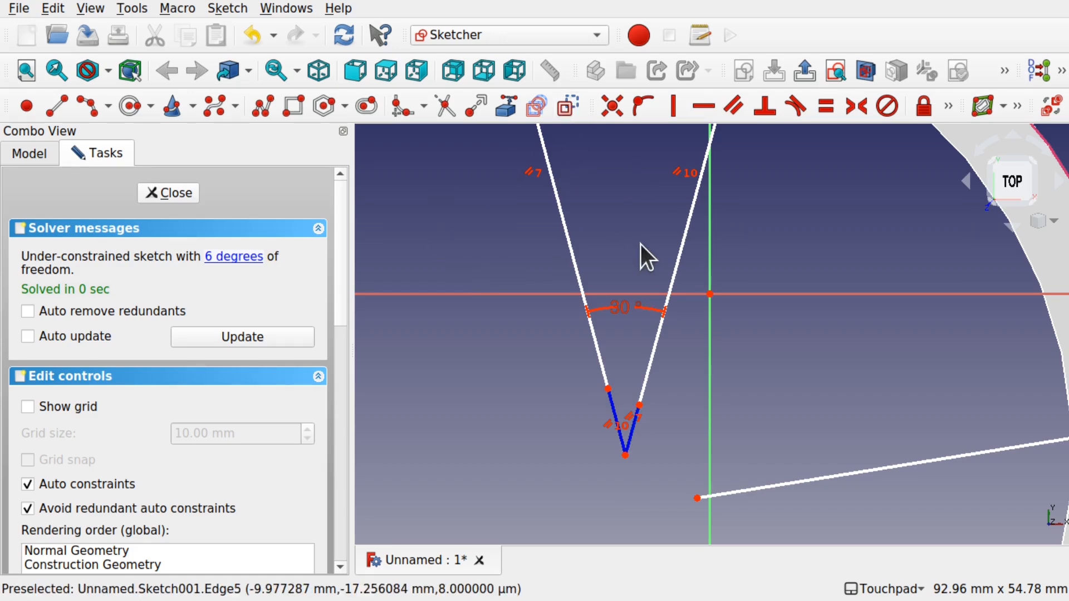
scroll(643, 247, "down", 4)
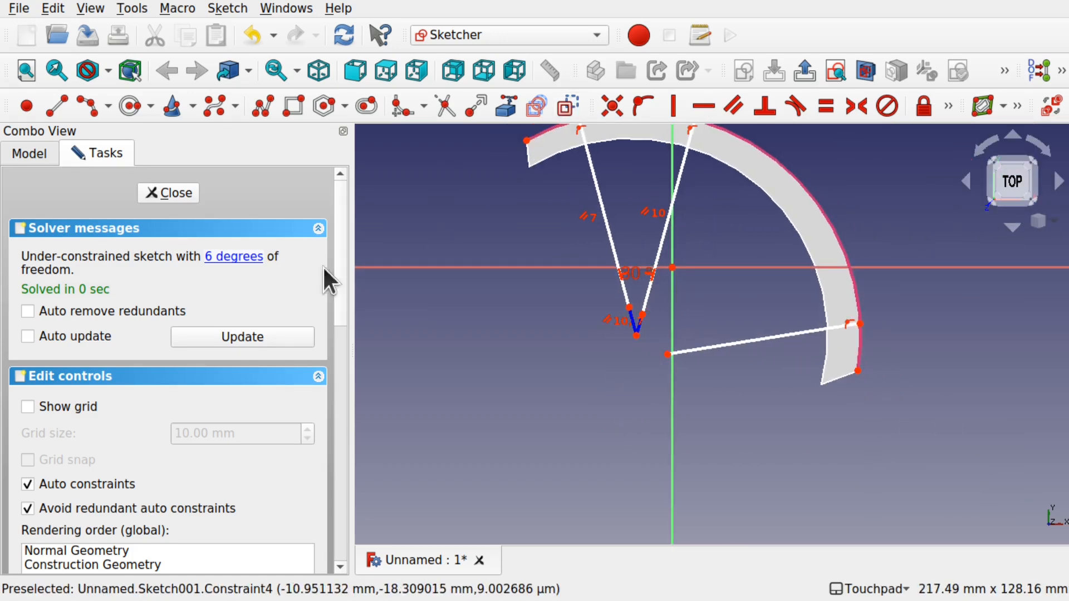
left_click(169, 193)
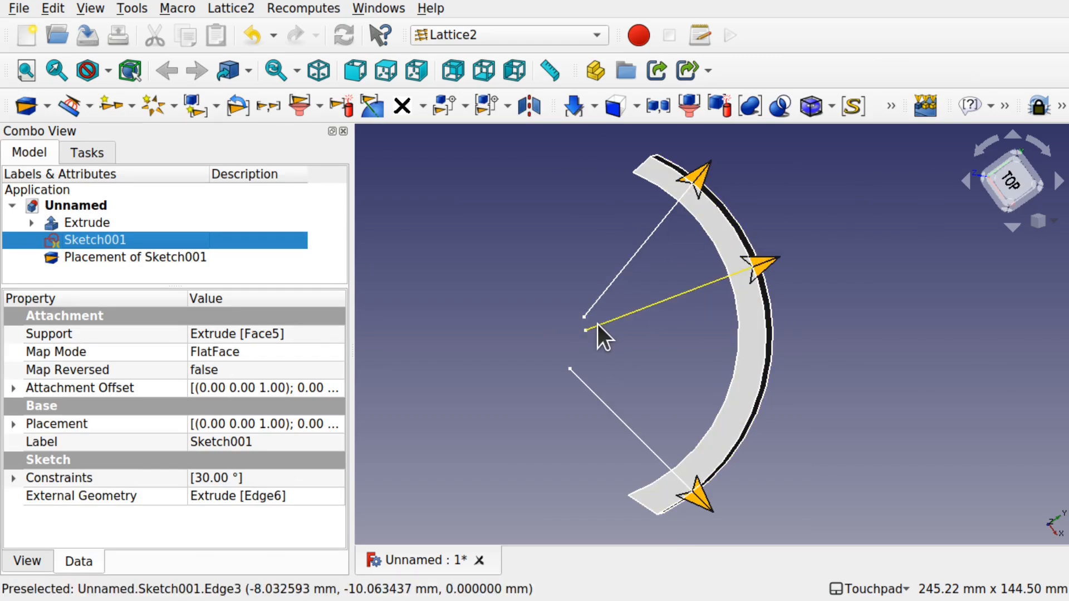
Reopen the line sketch and draw a line from the arc center to the rightmost line's inner endpoint
double_click(115, 240)
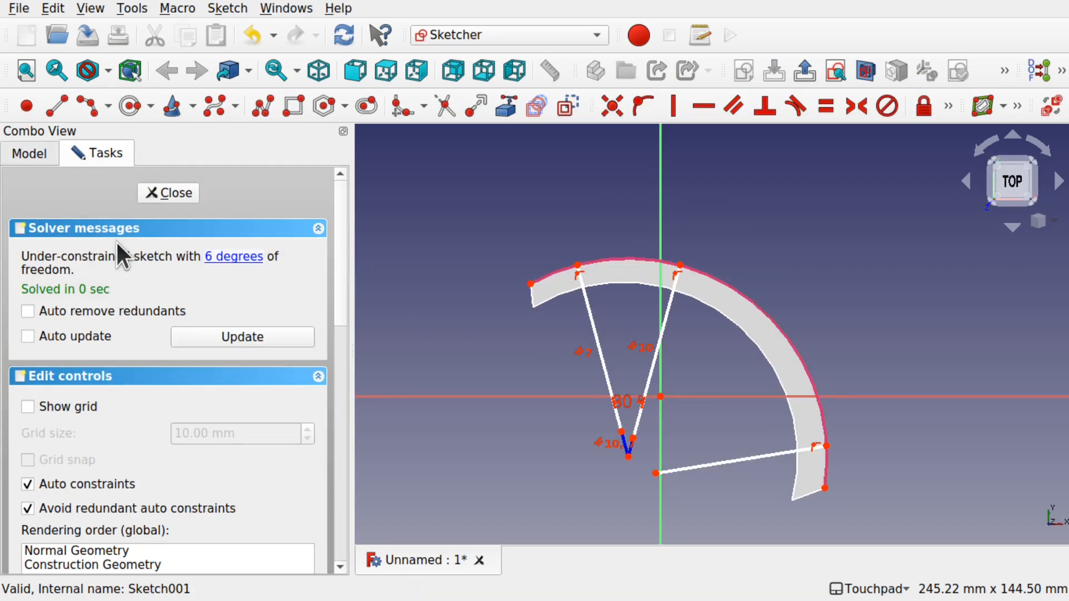
left_click(56, 105)
left_click(628, 456)
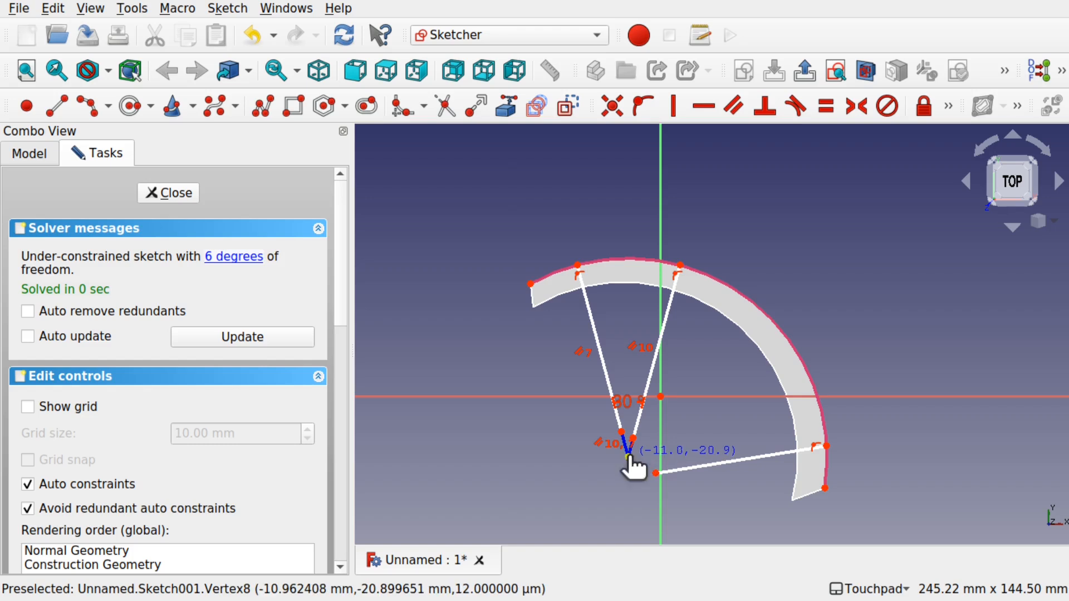
left_click(656, 472)
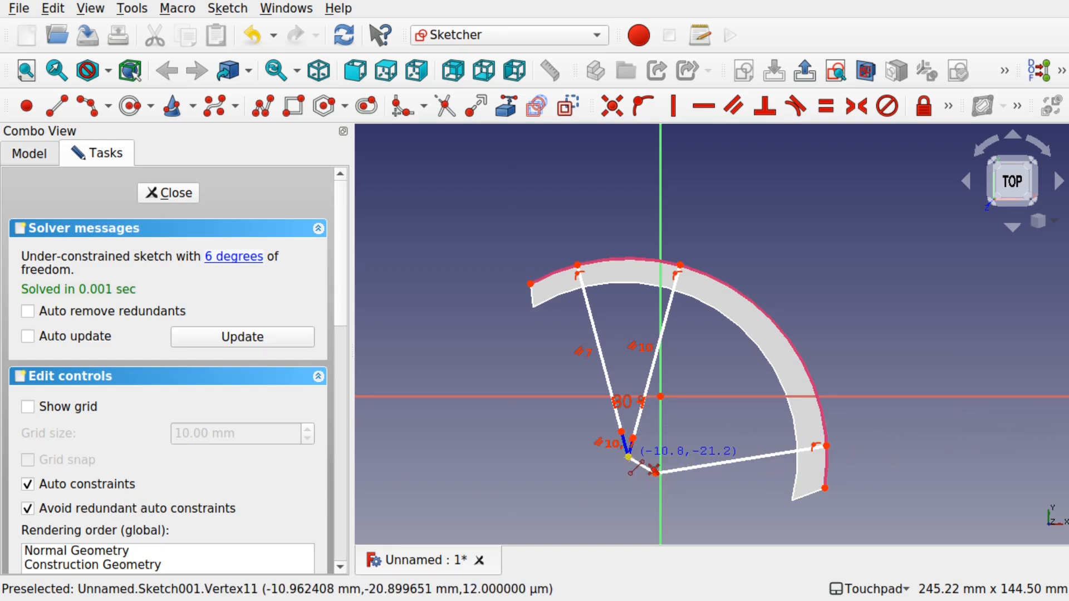
Constrain the rightmost radial line parallel to its short line at the arc center and convert that short line to construction geometry
scroll(654, 480, "up", 5)
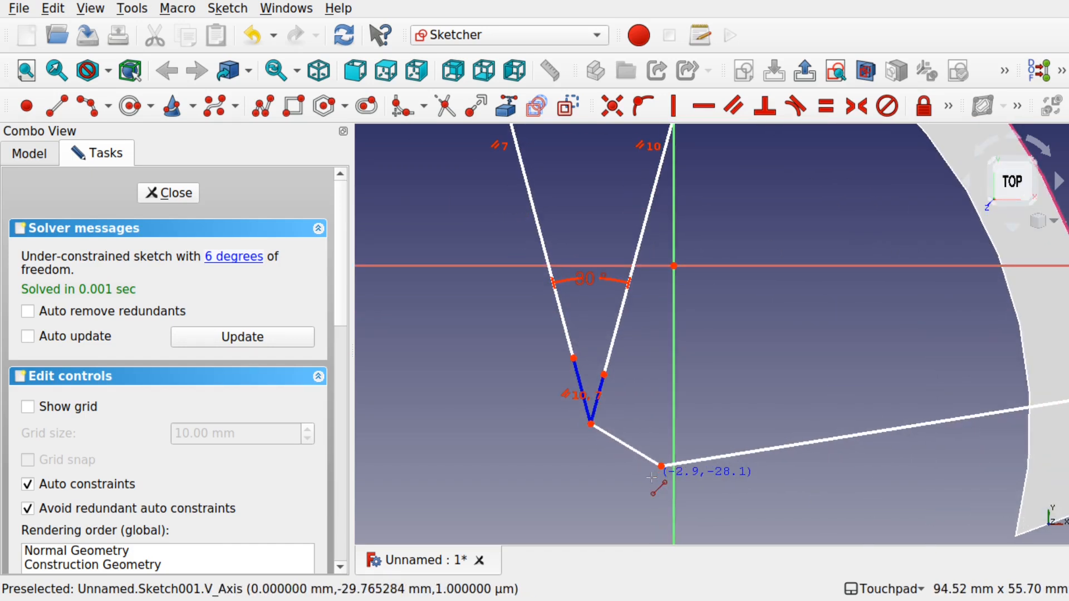
left_click(635, 449)
left_click(707, 459)
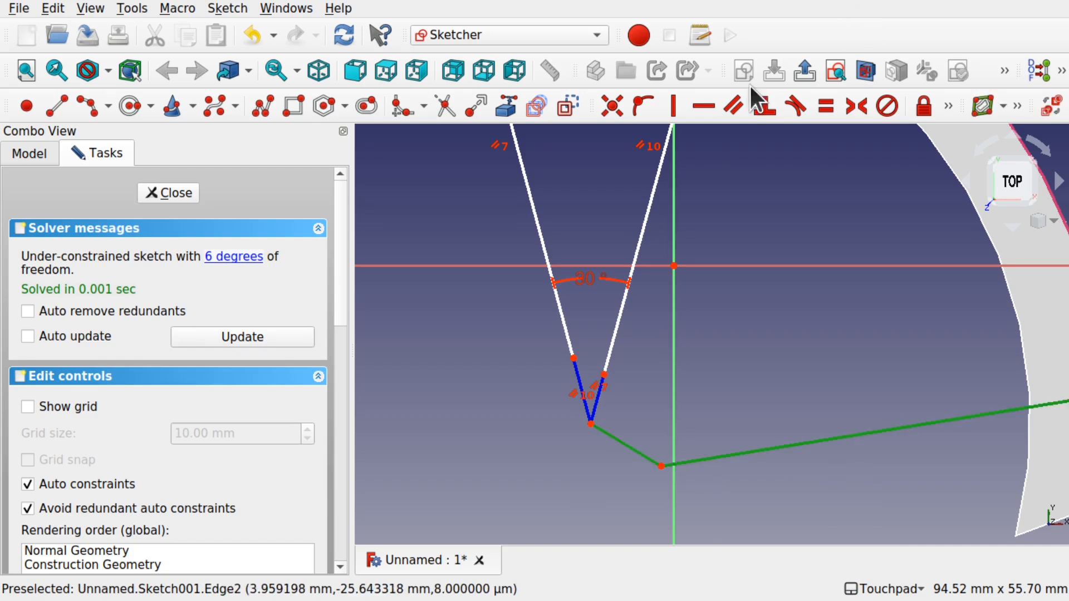
left_click(736, 96)
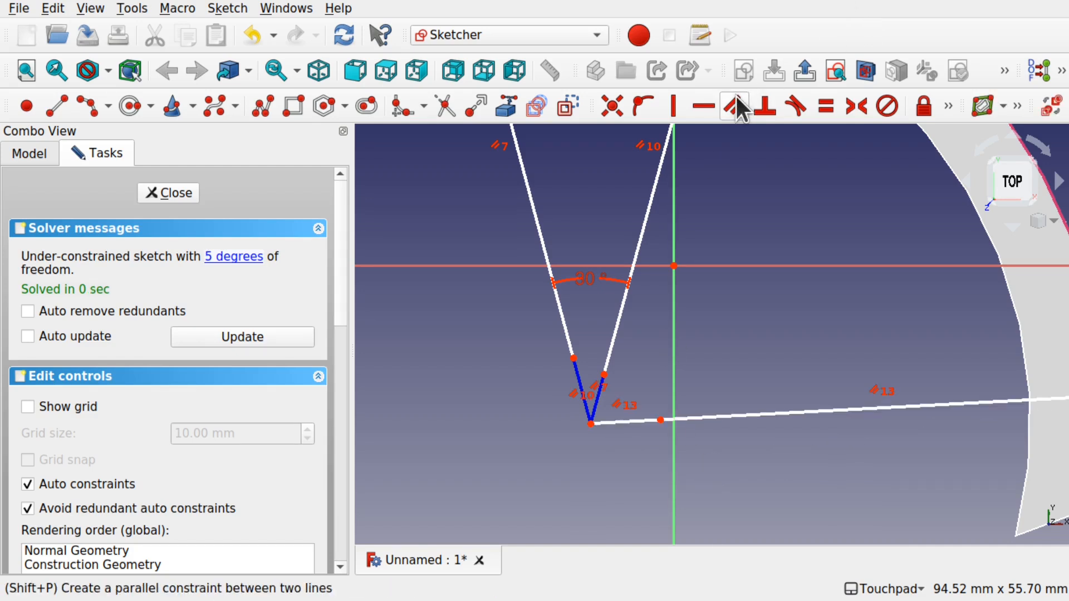
left_click(633, 422)
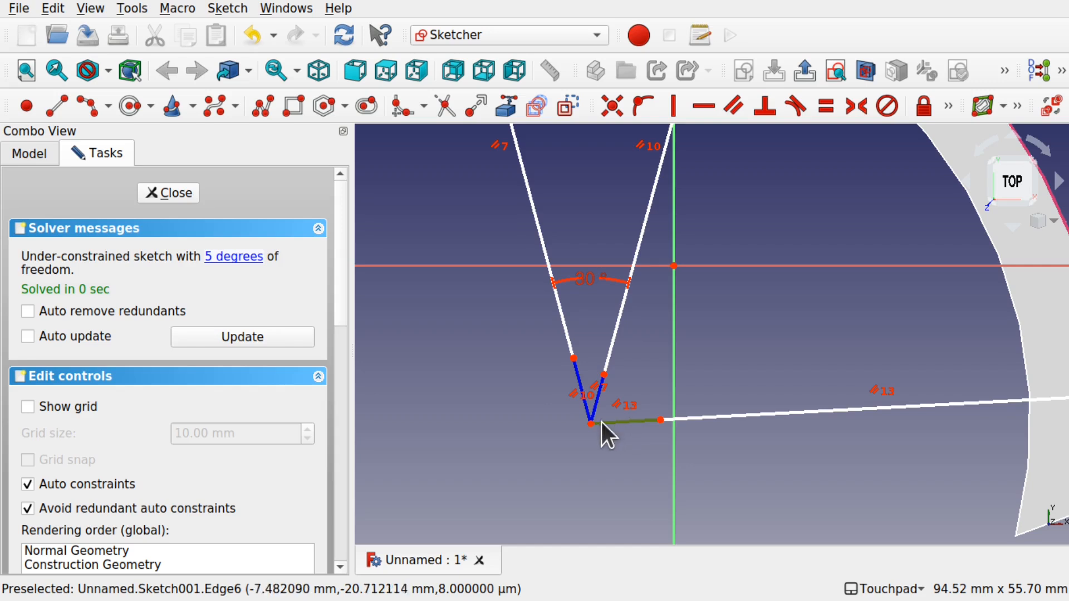
left_click(566, 107)
Constrain the angle between the middle and rightmost radial lines to 30°, move its label clear of the short lines, and close the sketch
left_click(615, 337)
left_click(711, 417)
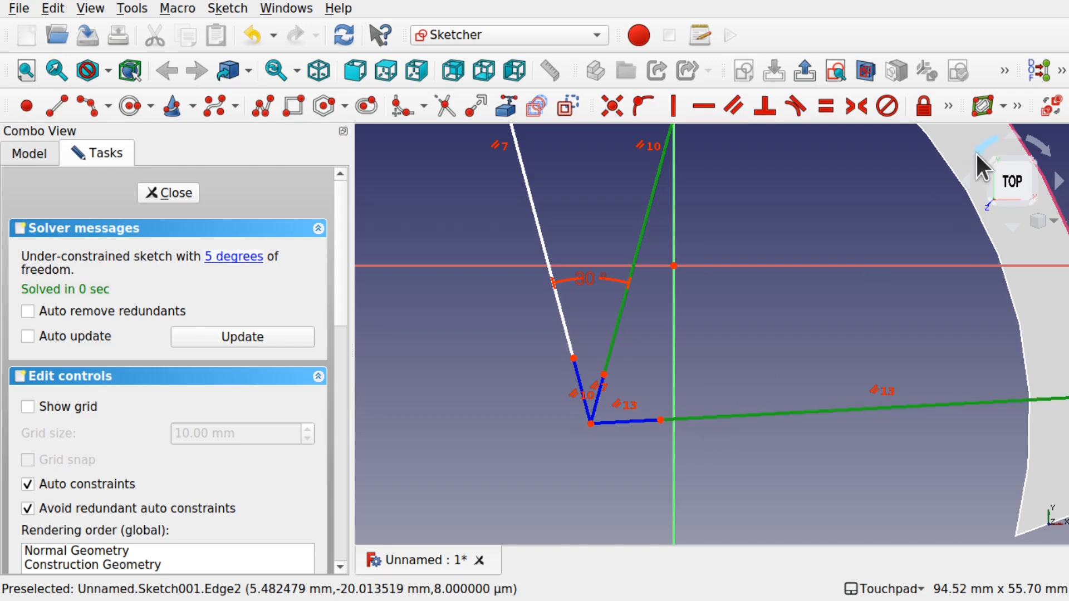
left_click(947, 109)
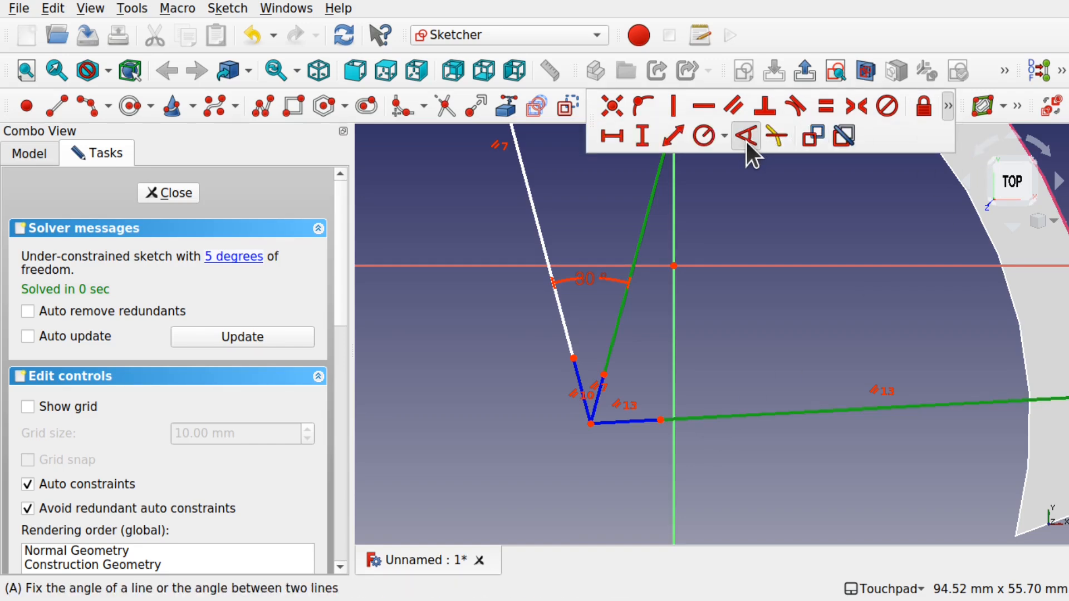
left_click(746, 142)
type("30")
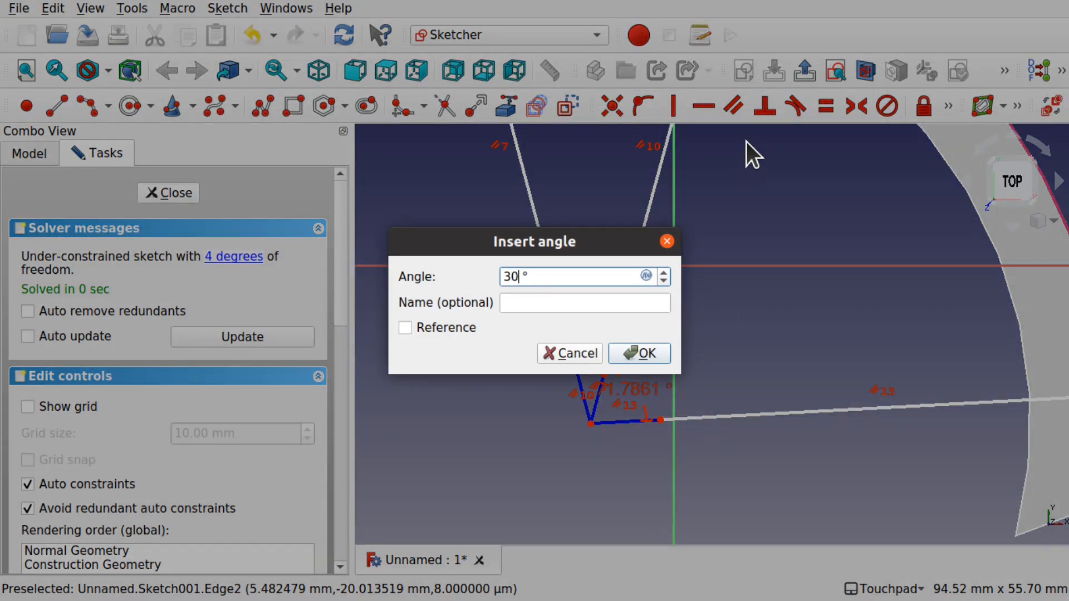
key("Return")
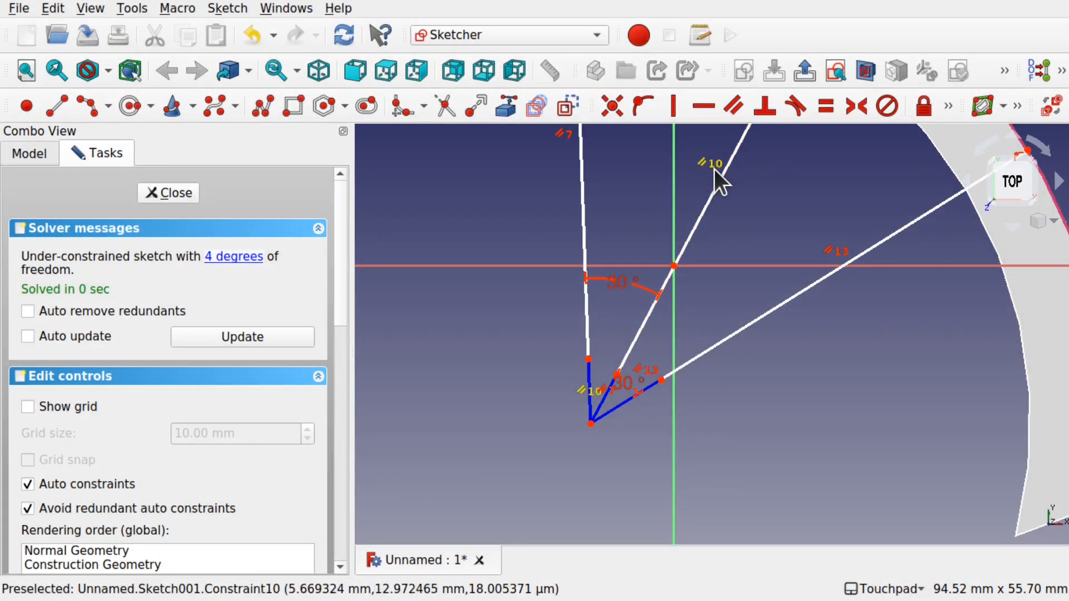
left_click_drag(634, 386, 660, 370)
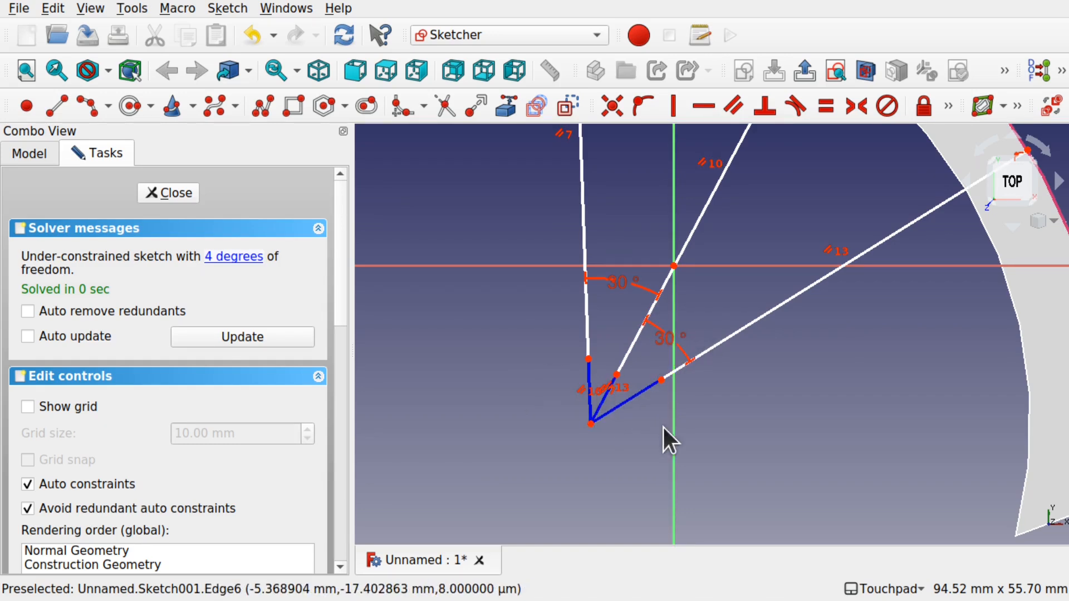
left_click(179, 196)
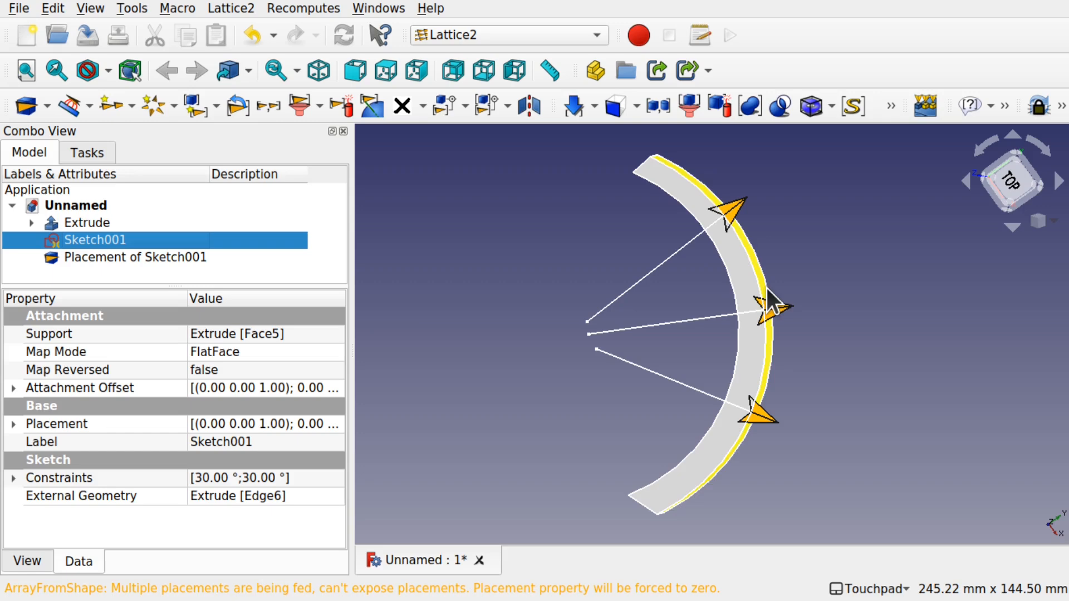
Inspect the placement arrows on the curved part's edge and check the Extrude's forward length
left_click_drag(802, 316, 833, 301, "shift")
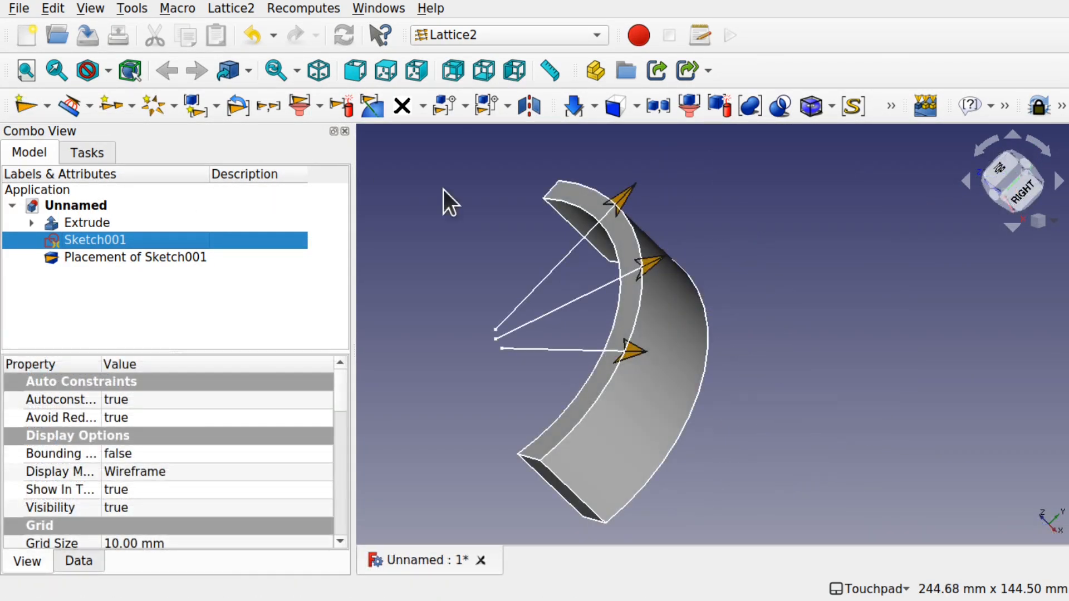
left_click_drag(578, 234, 681, 250, "shift")
left_click_drag(802, 322, 754, 257, "shift")
left_click(66, 224)
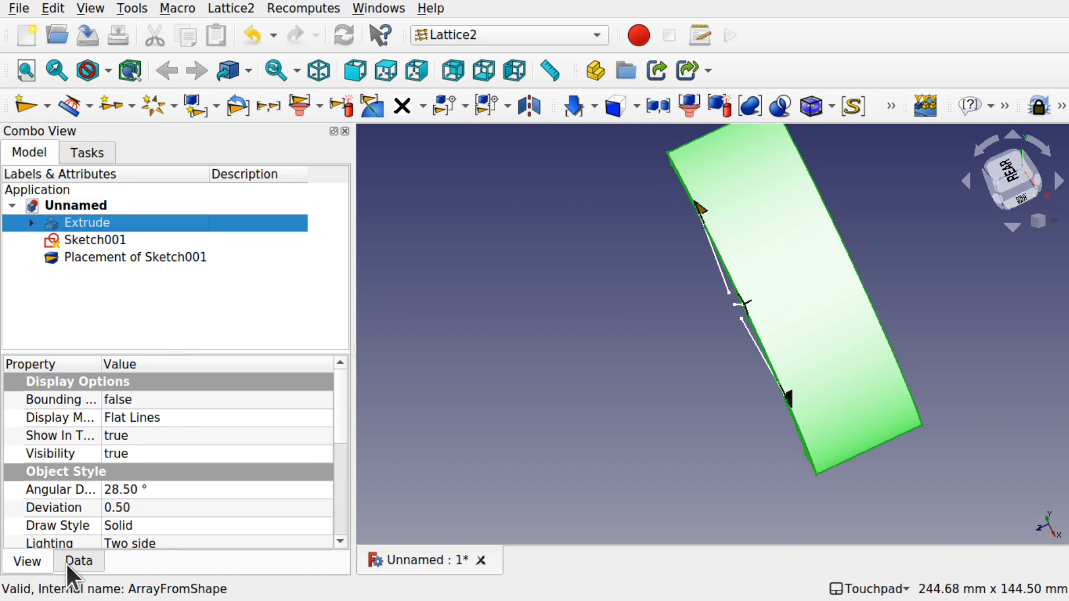
scroll(334, 462, "down", 3)
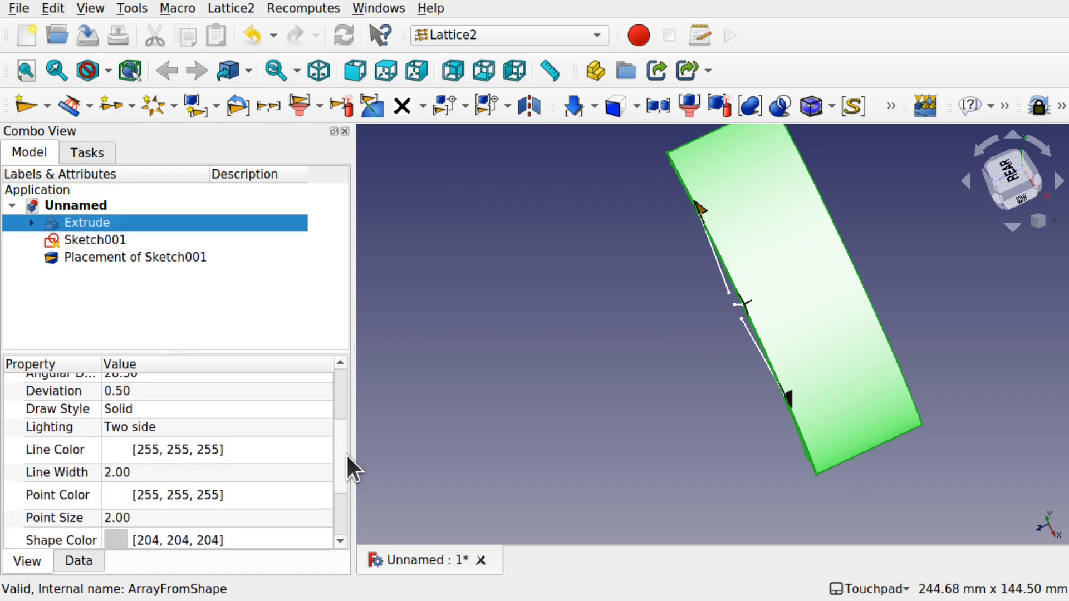
left_click(76, 562)
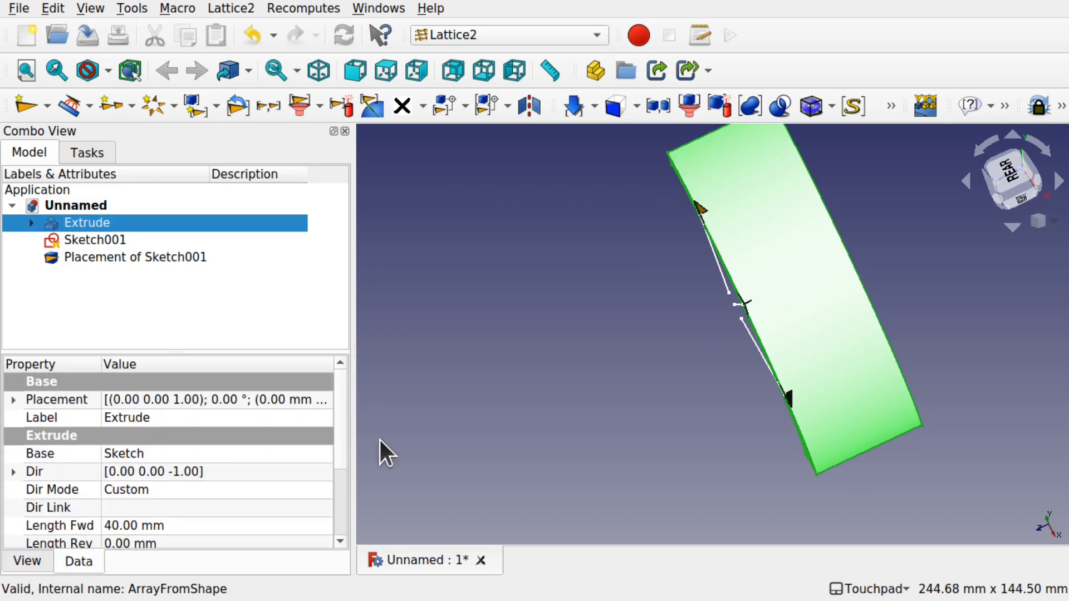
scroll(343, 428, "down", 2)
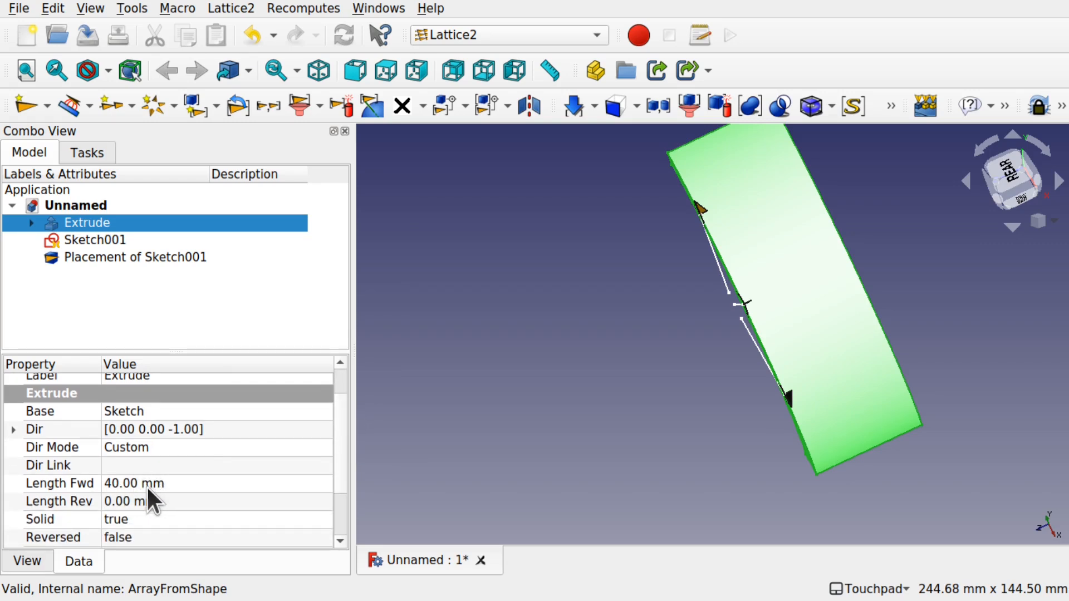
Set the z position of Sketch001's attachment offset to -20 mm
left_click(105, 237)
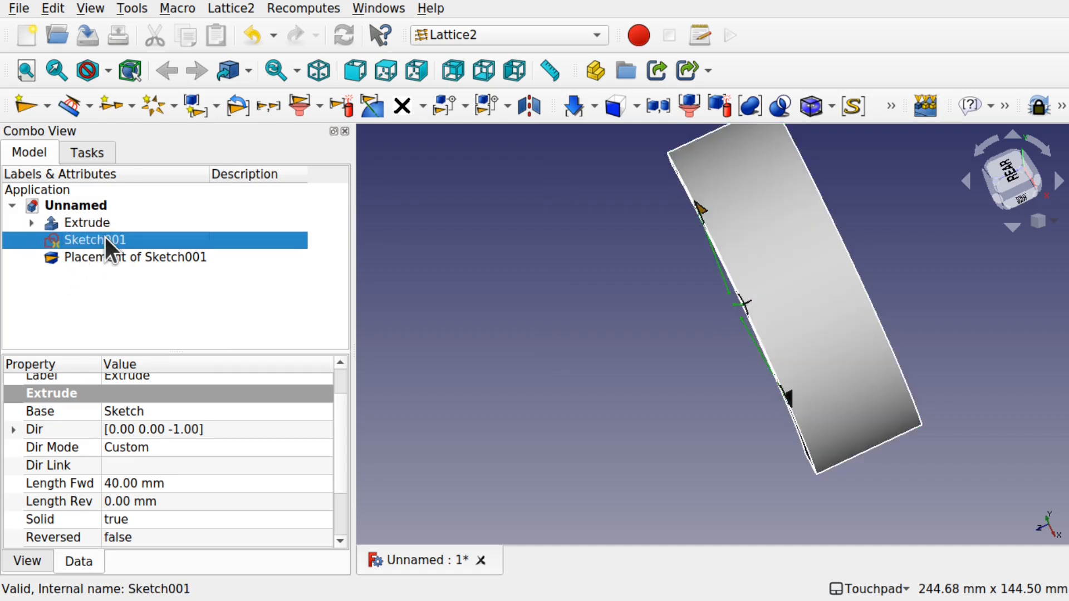
left_click(13, 431)
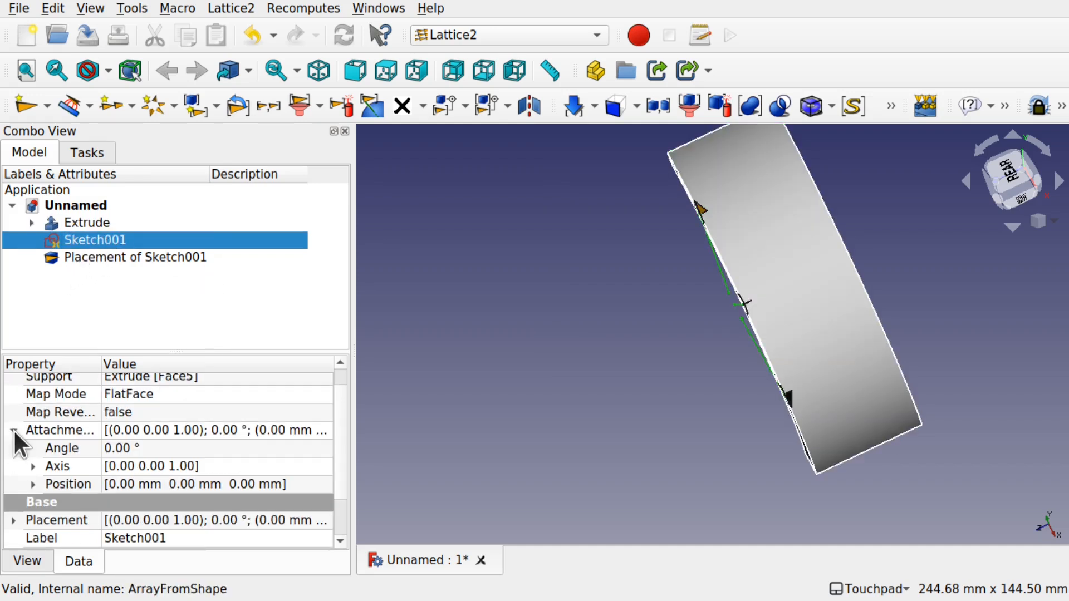
left_click(29, 484)
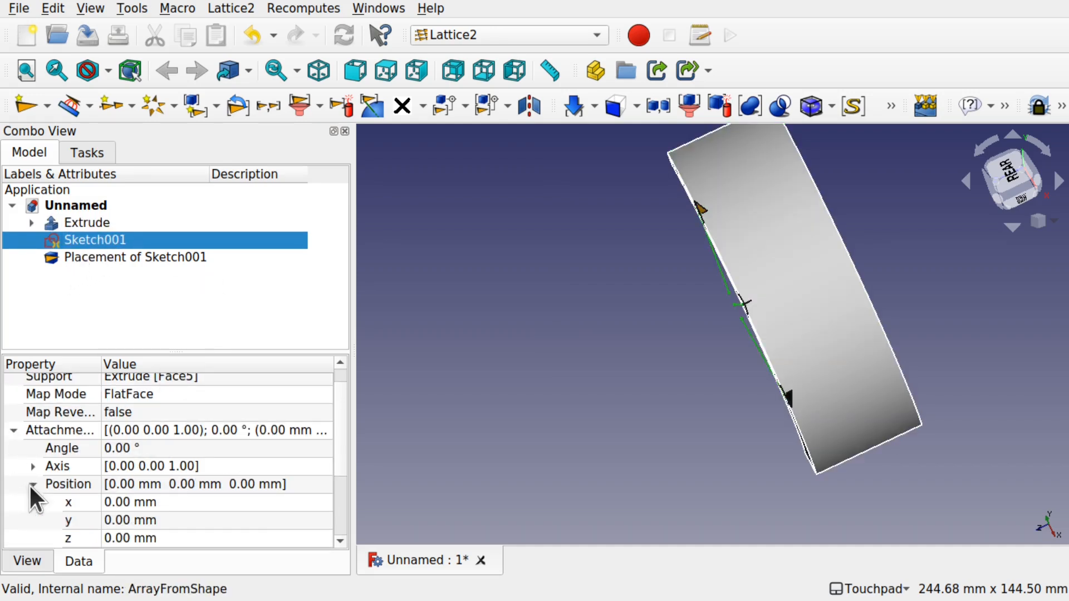
left_click_drag(868, 311, 872, 284, "alt")
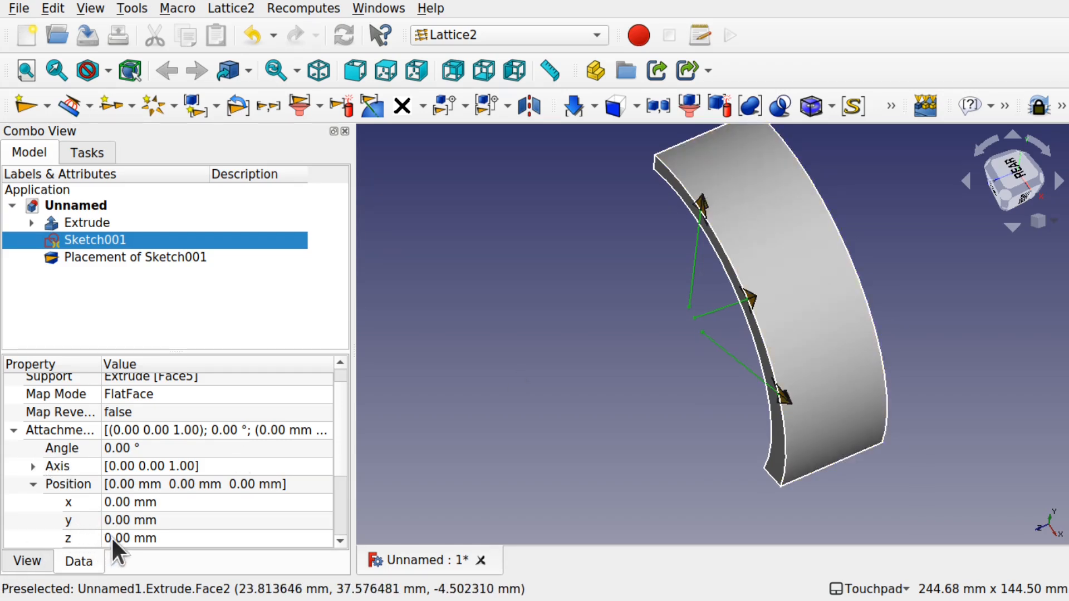
left_click(188, 533)
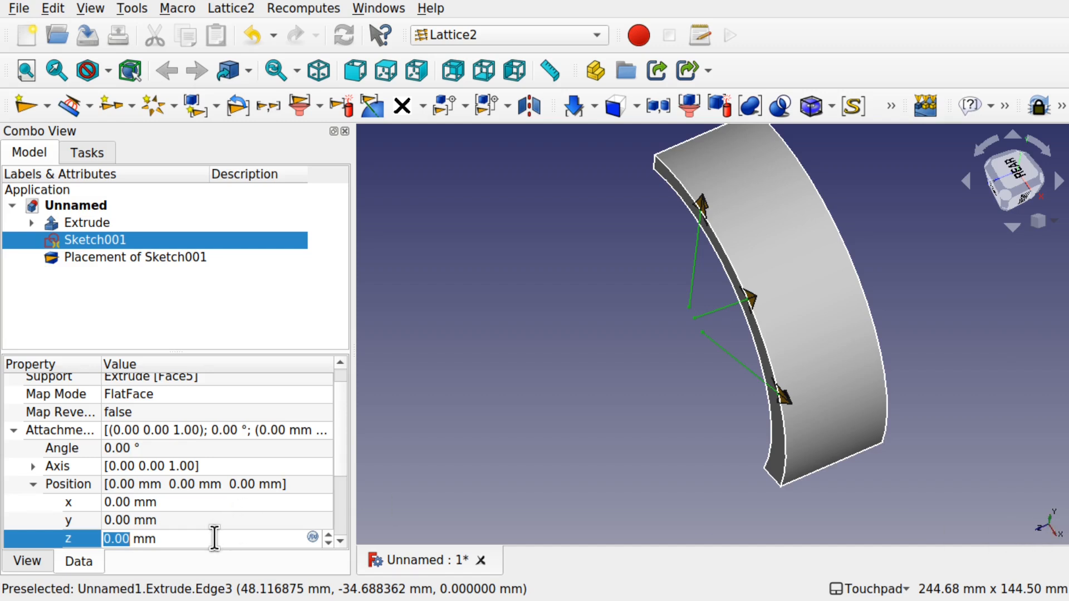
type("-20")
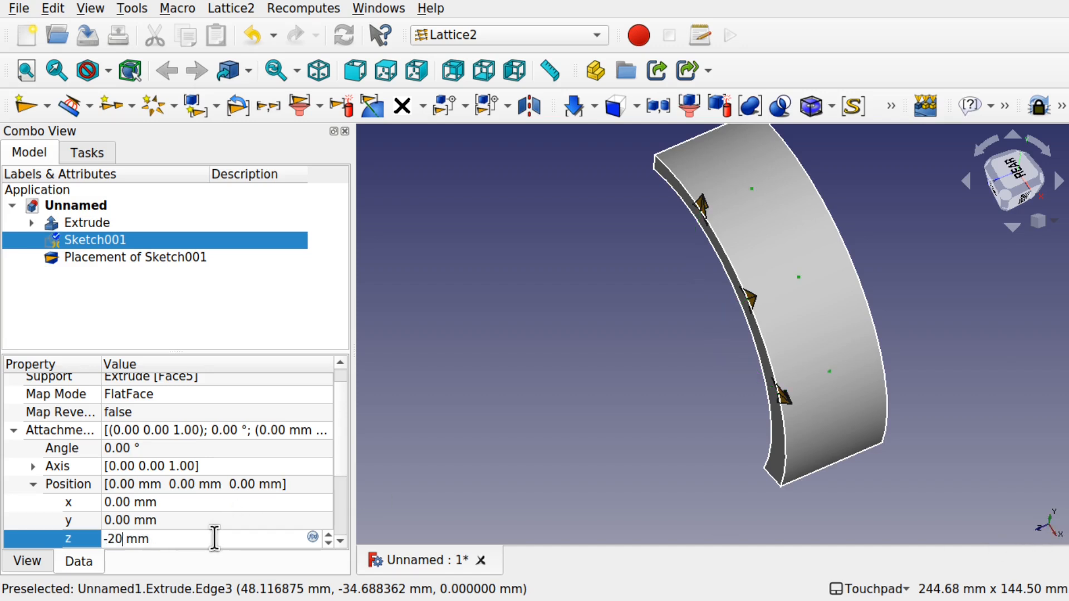
left_click(800, 301)
Examine the placement arrows on the outer curved face and the radial lines from several angles
mouse_move(816, 326)
left_mouse_down("shift")
mouse_move(923, 284)
mouse_move(778, 312)
mouse_move(927, 291)
mouse_move(784, 334)
left_mouse_up("shift")
left_click_drag(851, 279, 904, 292, "shift")
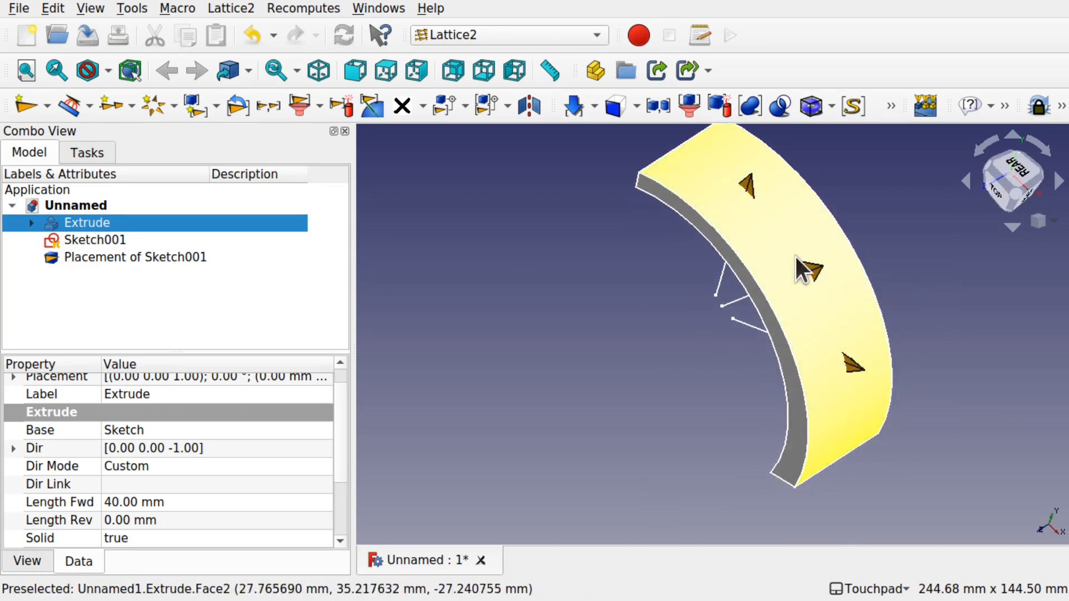
left_click_drag(838, 373, 858, 364, "shift")
mouse_move(857, 279)
left_mouse_down("shift")
mouse_move(760, 279)
mouse_move(802, 324)
mouse_move(894, 312)
mouse_move(942, 248)
mouse_move(877, 234)
left_mouse_up("shift")
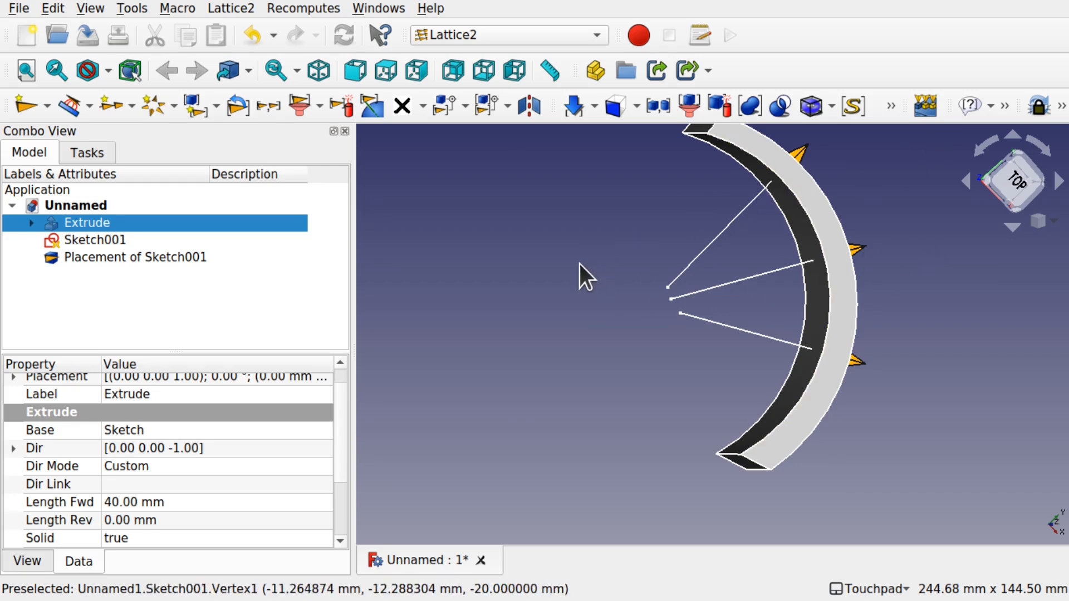
left_click_drag(675, 344, 612, 375, "shift")
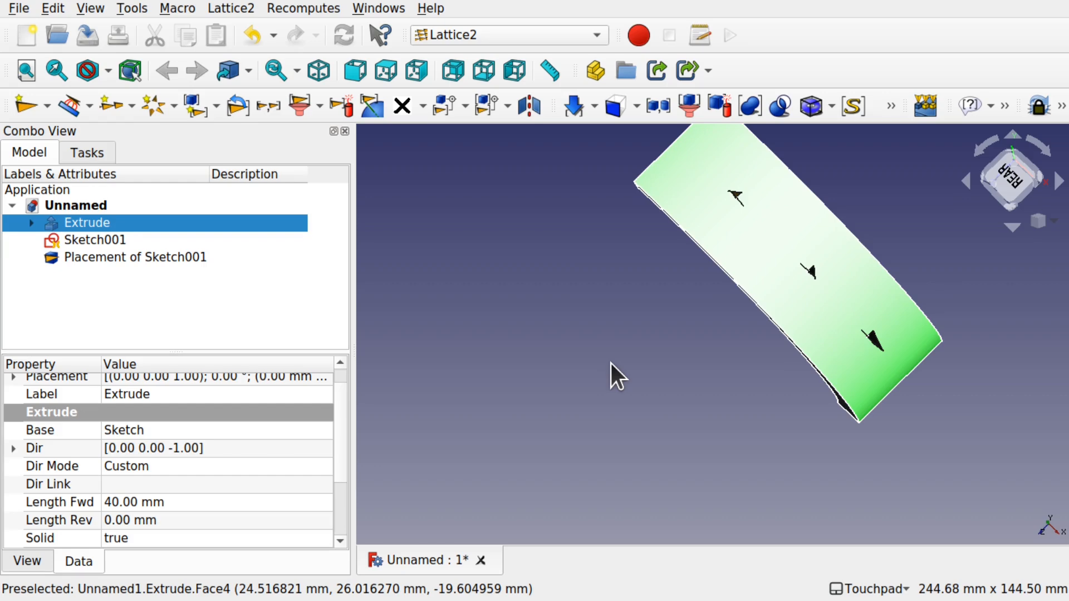
left_click_drag(746, 219, 685, 315, "shift")
left_click_drag(588, 365, 619, 354, "shift")
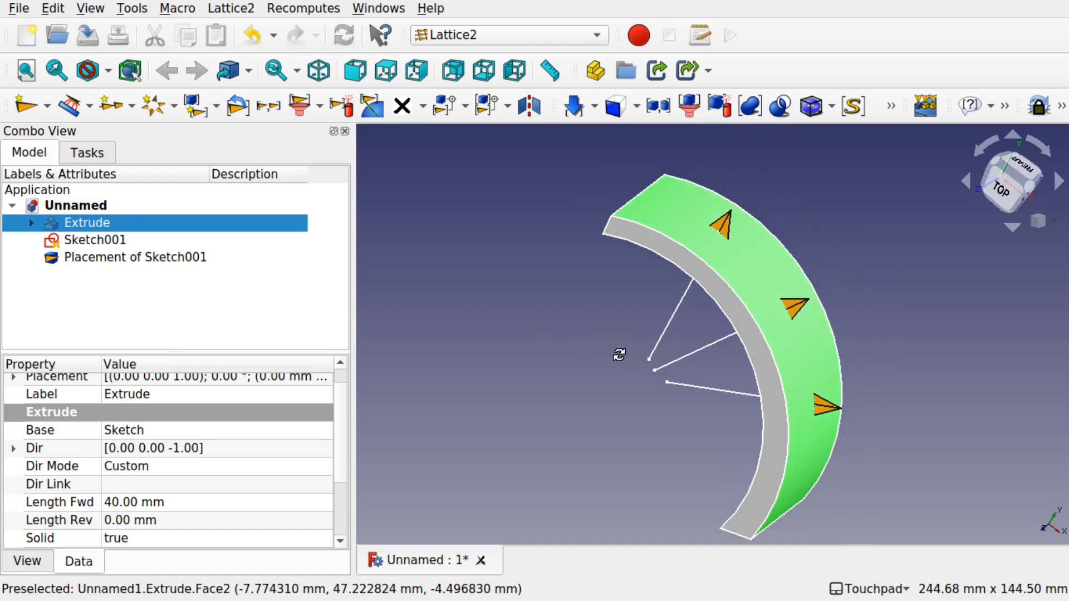
left_click(515, 349)
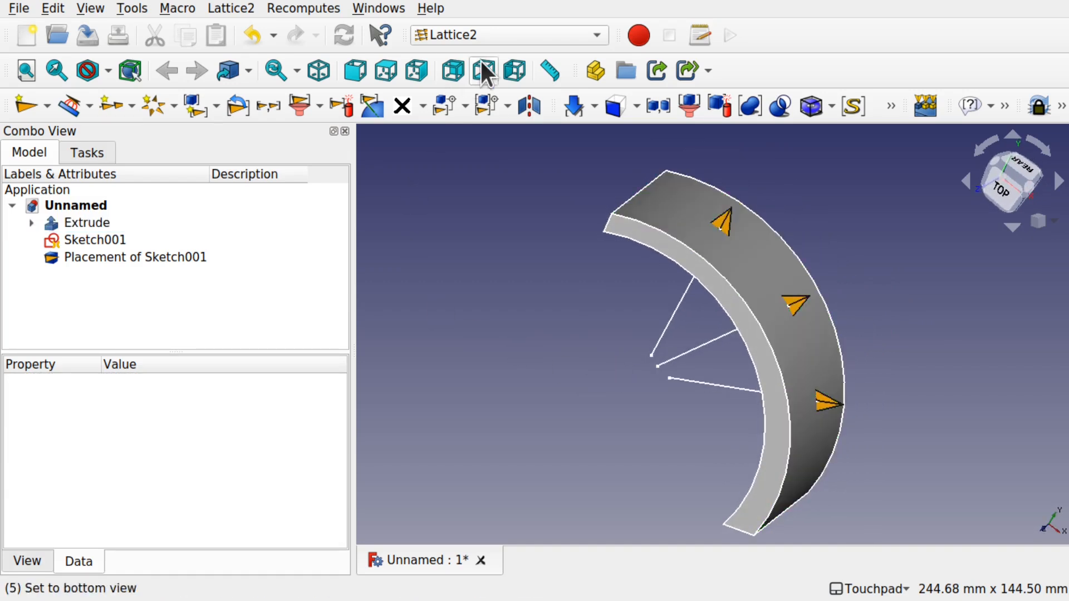
Switch to the Part workbench and create a cylinder primitive
left_click(509, 38)
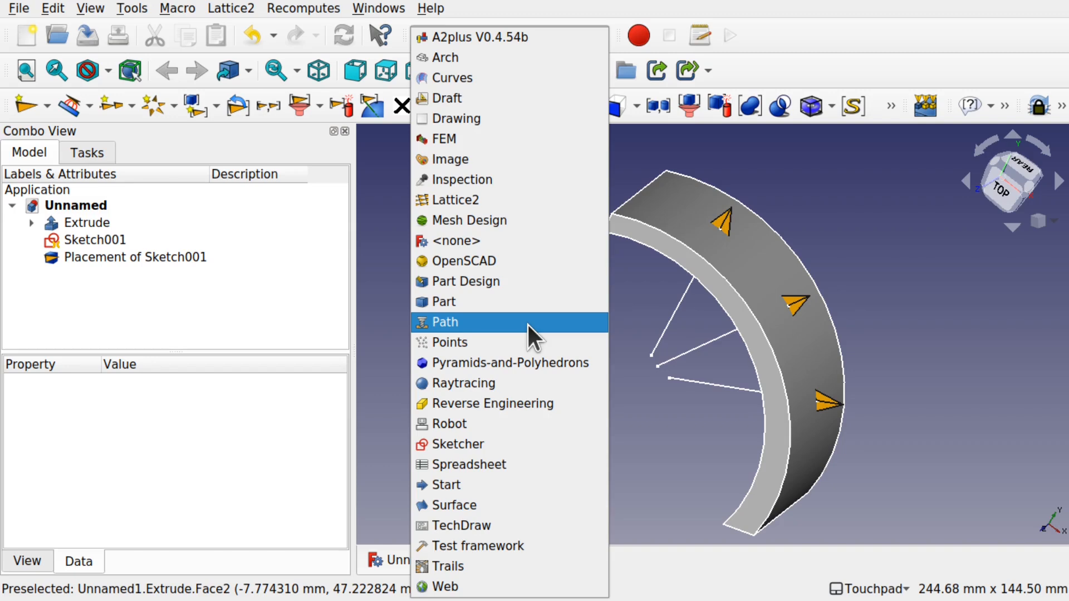
left_click(527, 306)
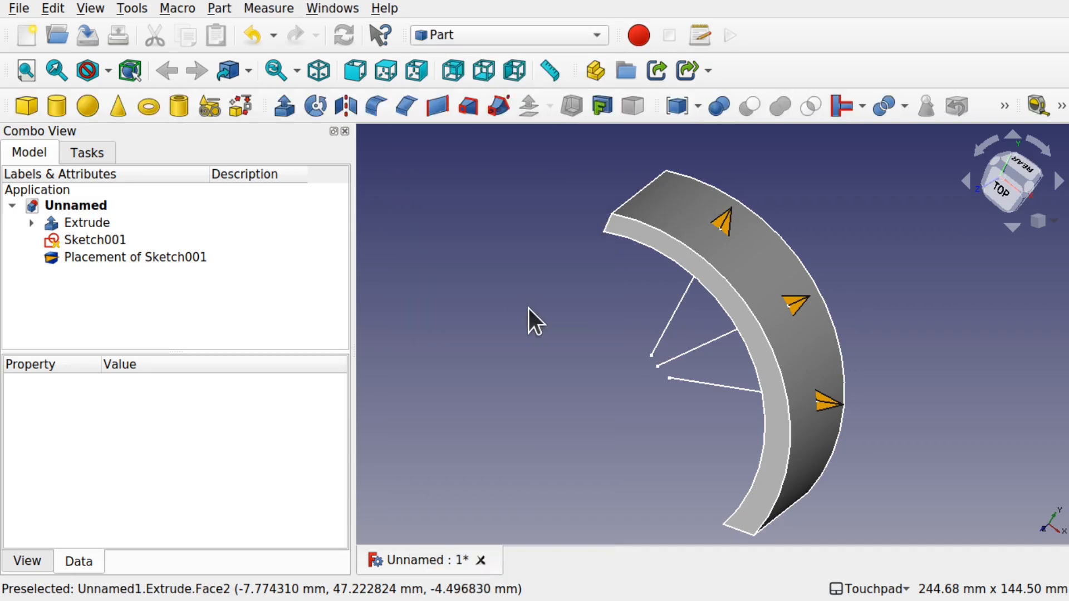
left_click(58, 105)
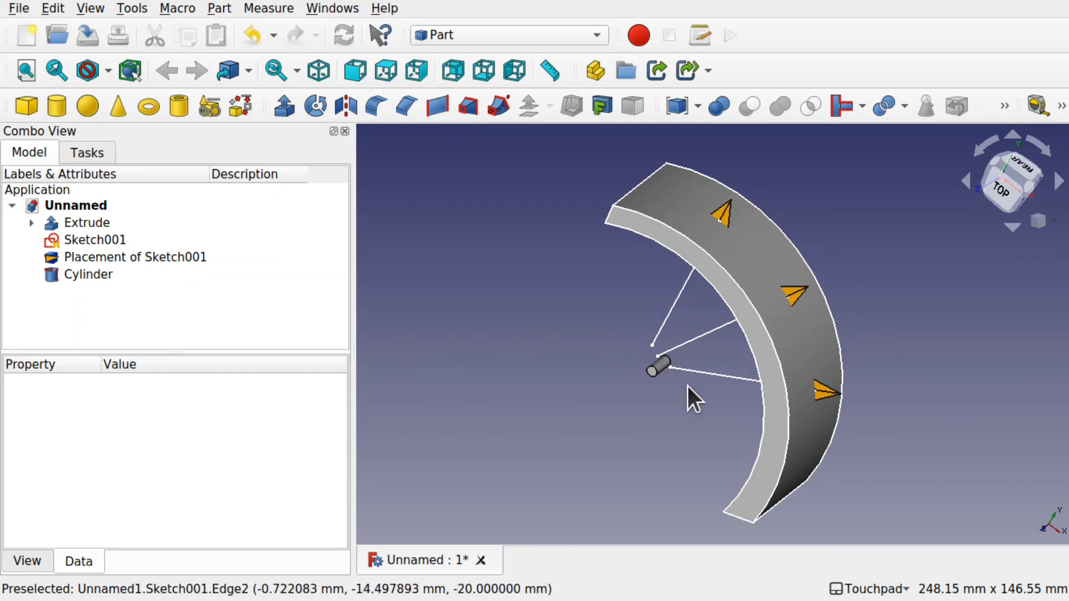
scroll(675, 384, "up", 3)
scroll(674, 383, "down", 3)
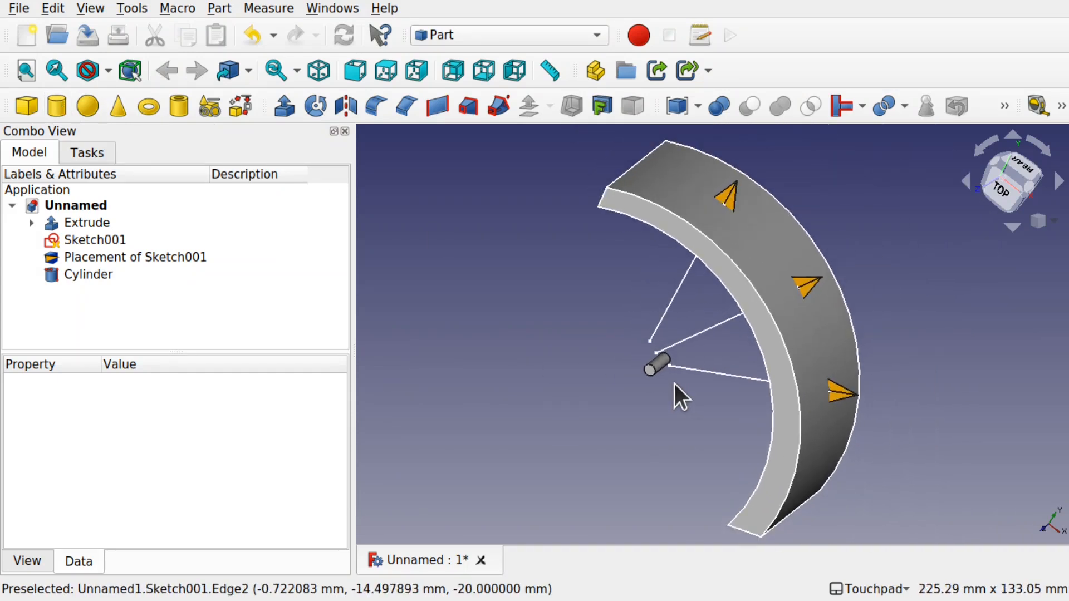
Set the cylinder's radius to 5 mm and its height to 20 mm
left_click(89, 274)
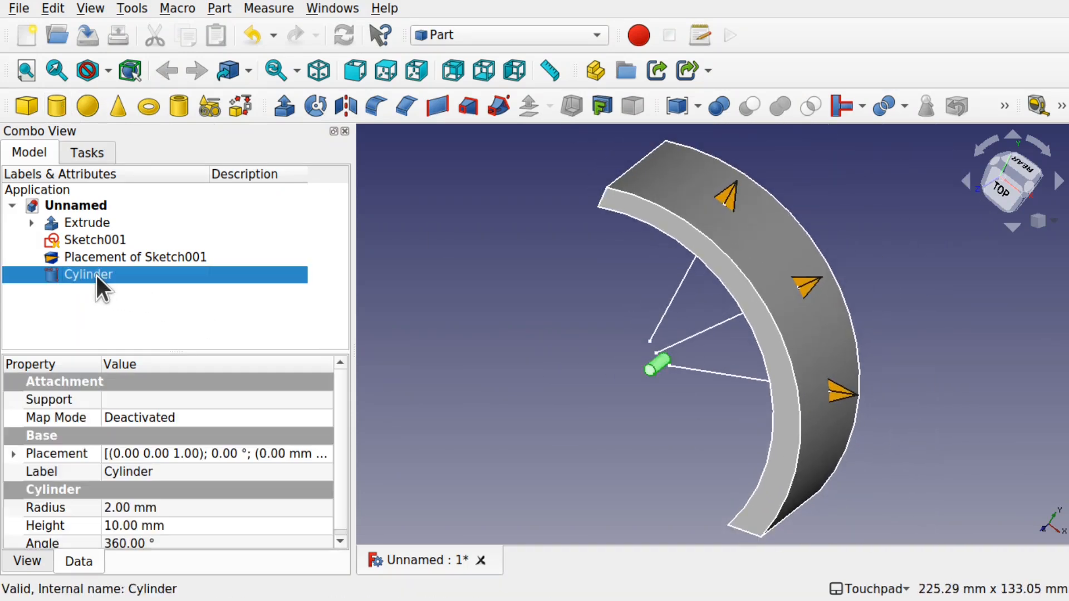
left_click(164, 507)
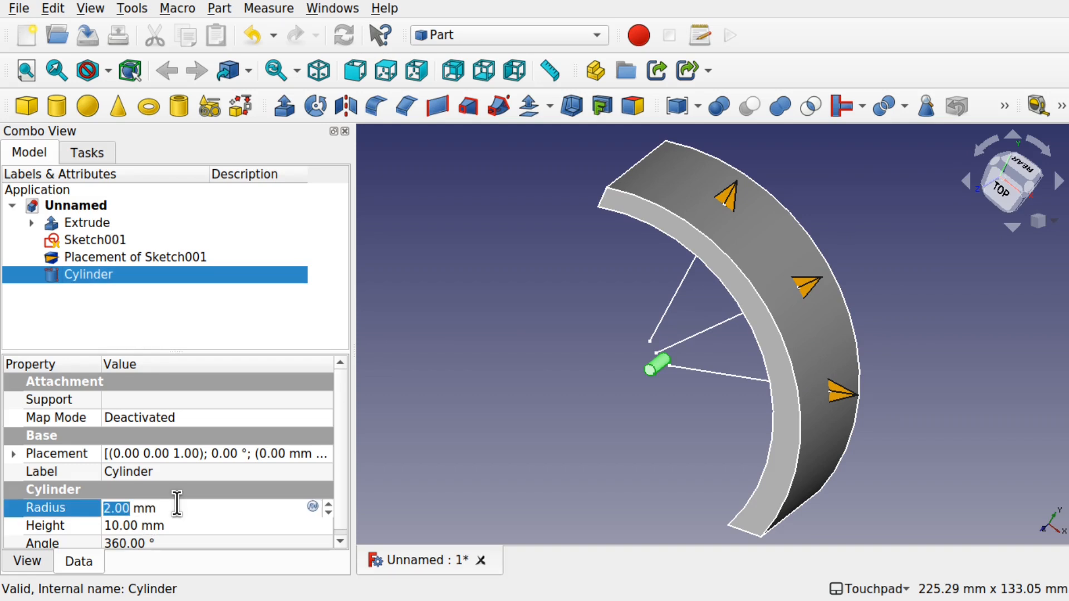
type("5")
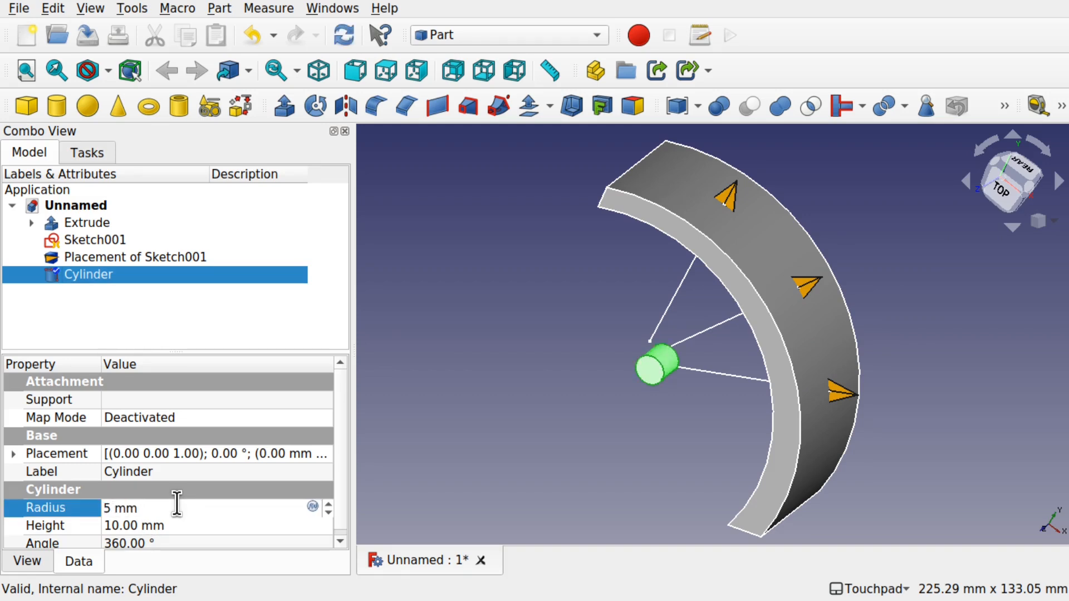
left_click(187, 524)
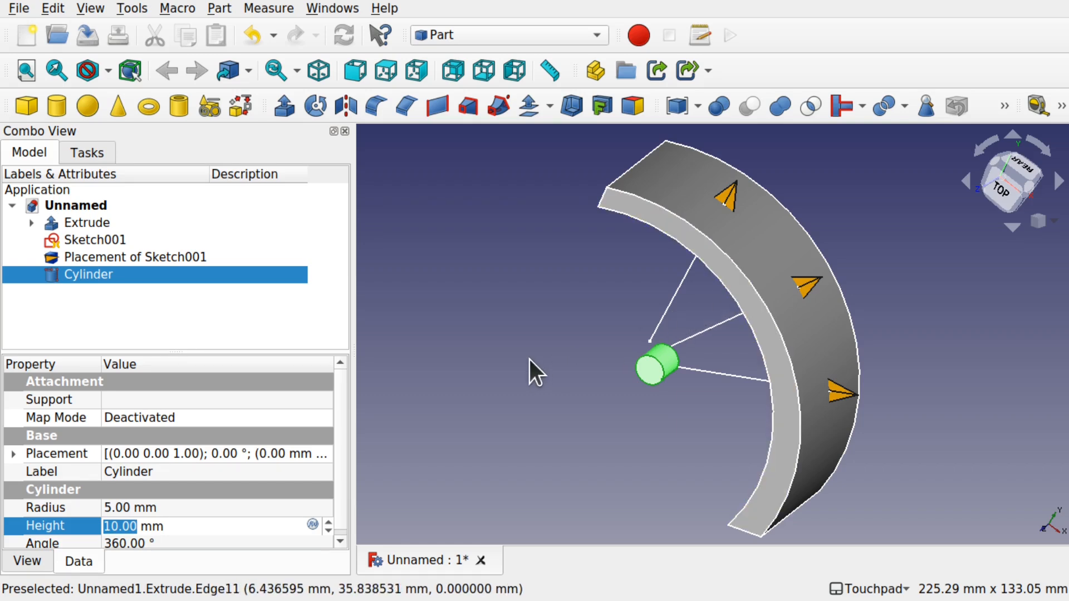
type("20")
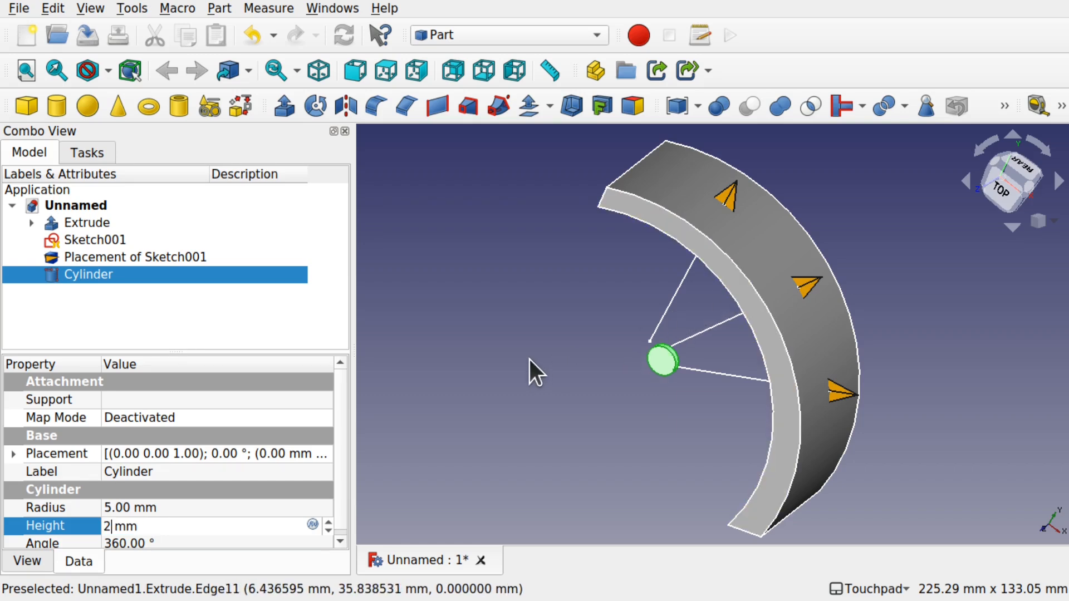
Confirm the cylinder's 20 mm height and switch to the Lattice2 workbench
key("Return")
left_click(599, 430)
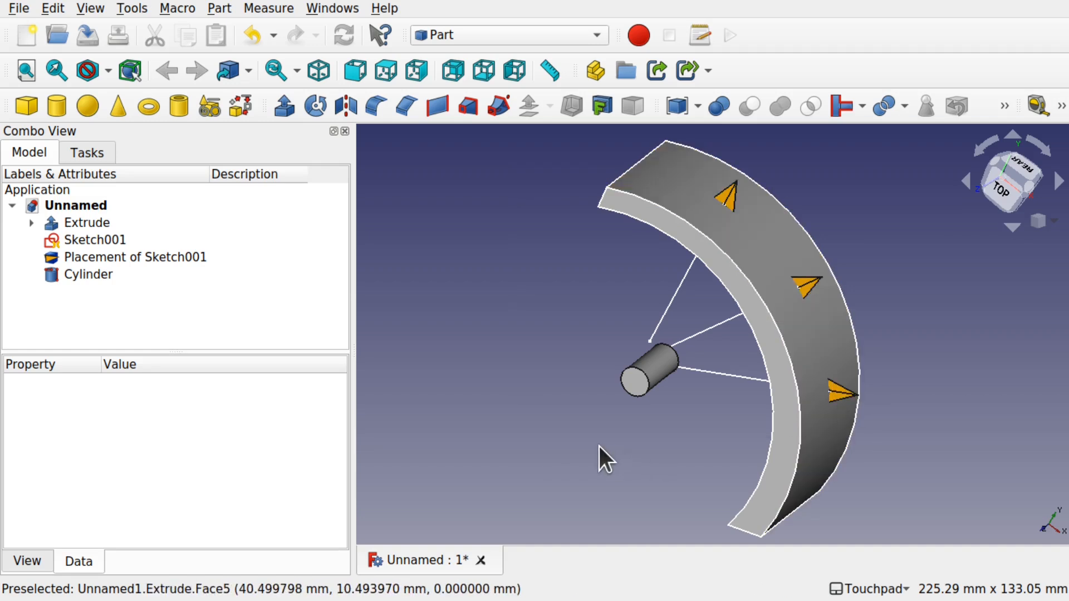
left_click_drag(643, 435, 686, 428, "shift")
left_click(492, 36)
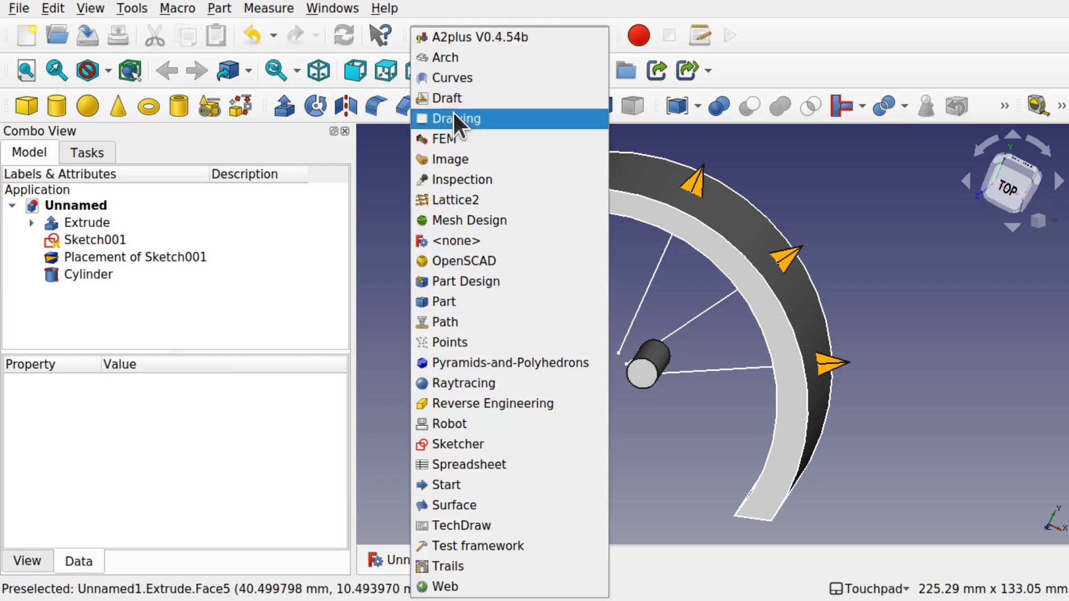
left_click(454, 199)
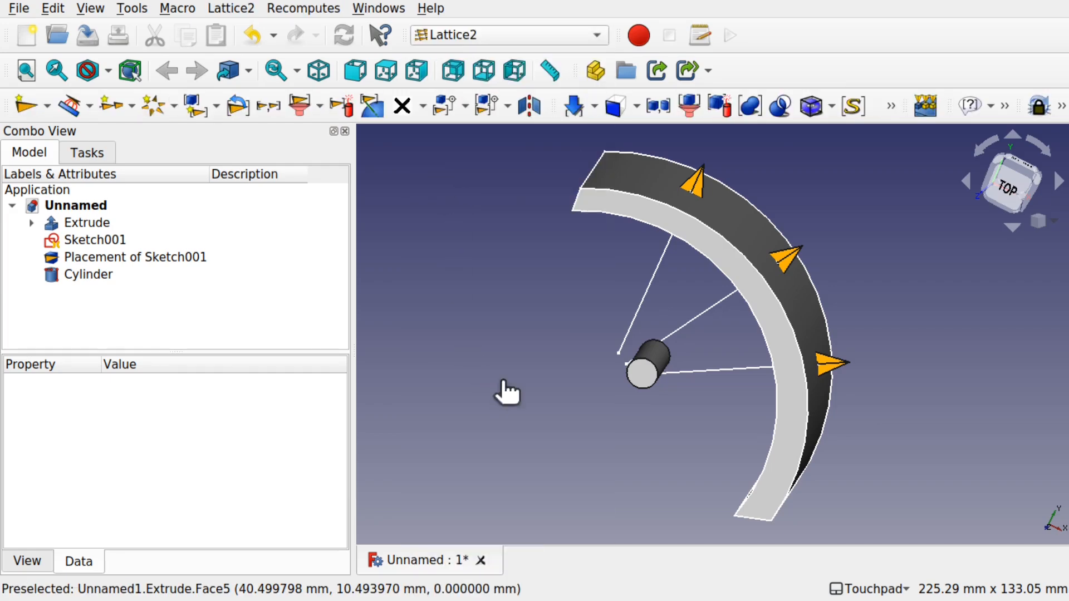
Start an attached Lattice2 placement and pick the circular edge of the cylinder's end face as its first reference
left_click(231, 8)
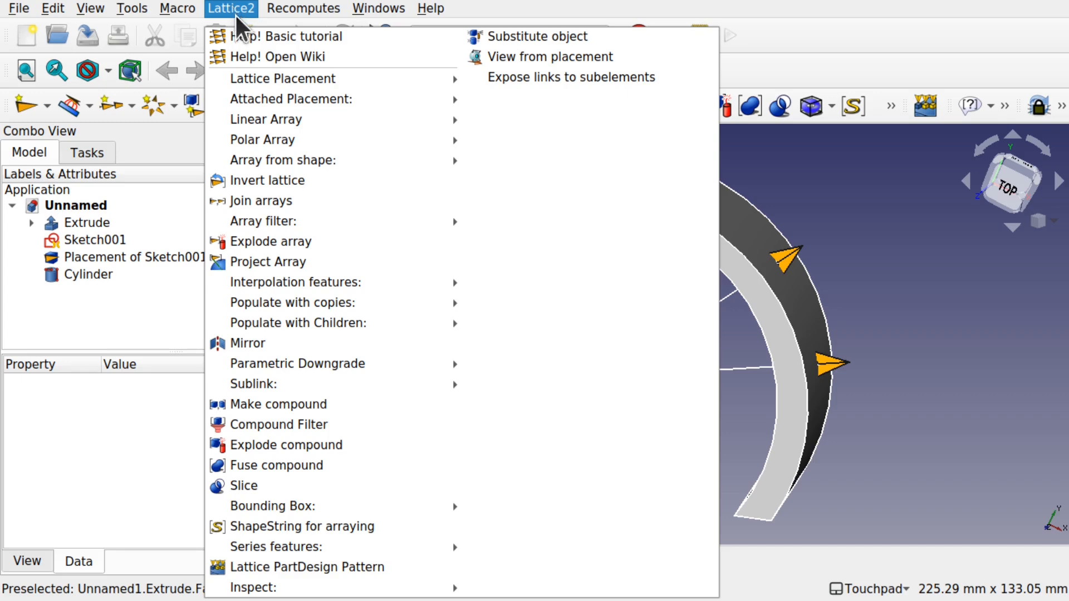
mouse_move(314, 96)
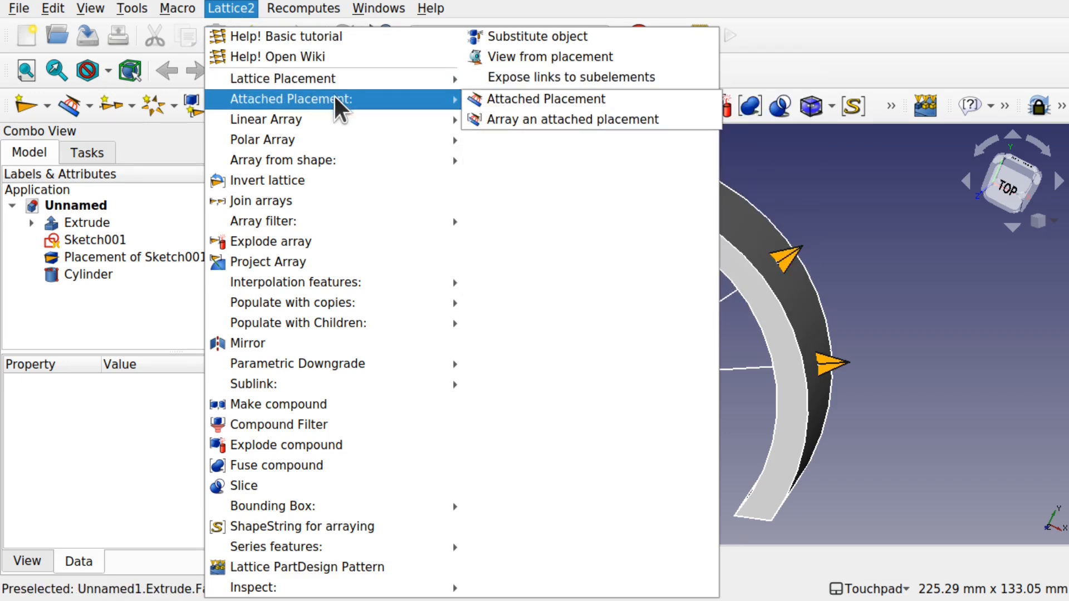
left_click(489, 99)
left_click_drag(639, 408, 616, 353, "shift")
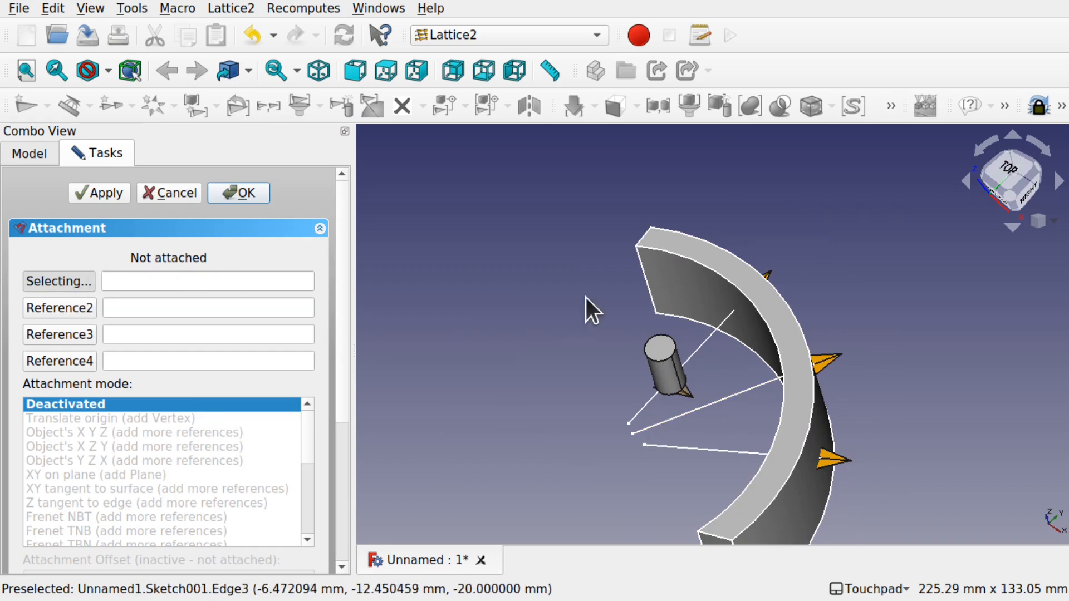
left_click(675, 351)
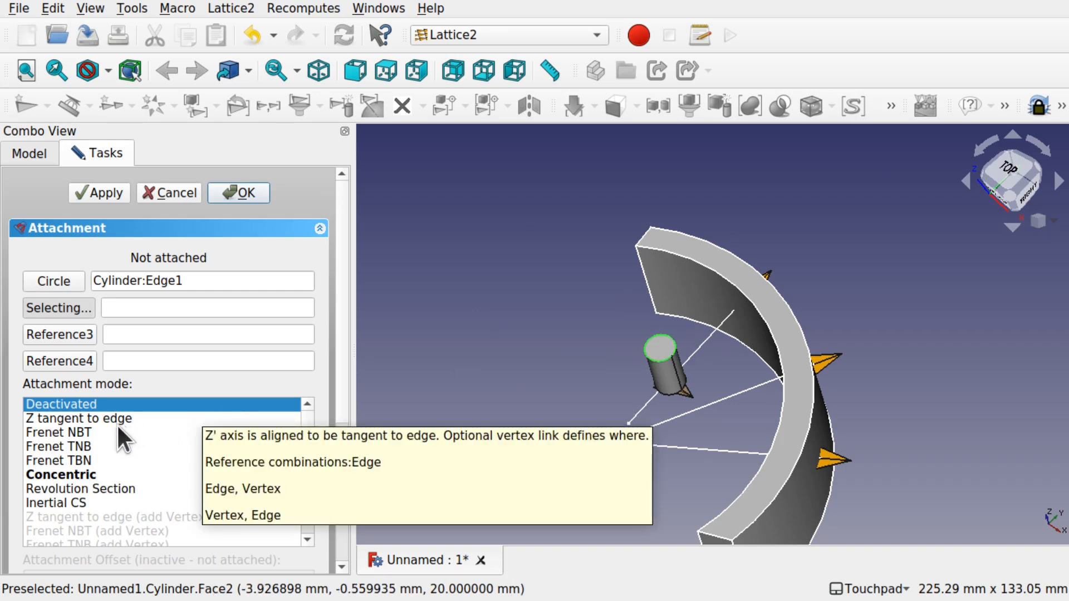
Try the Concentric, Revolution Section, Frenet and Z tangent to edge attachment modes, and settle on Inertial CS
left_click(60, 477)
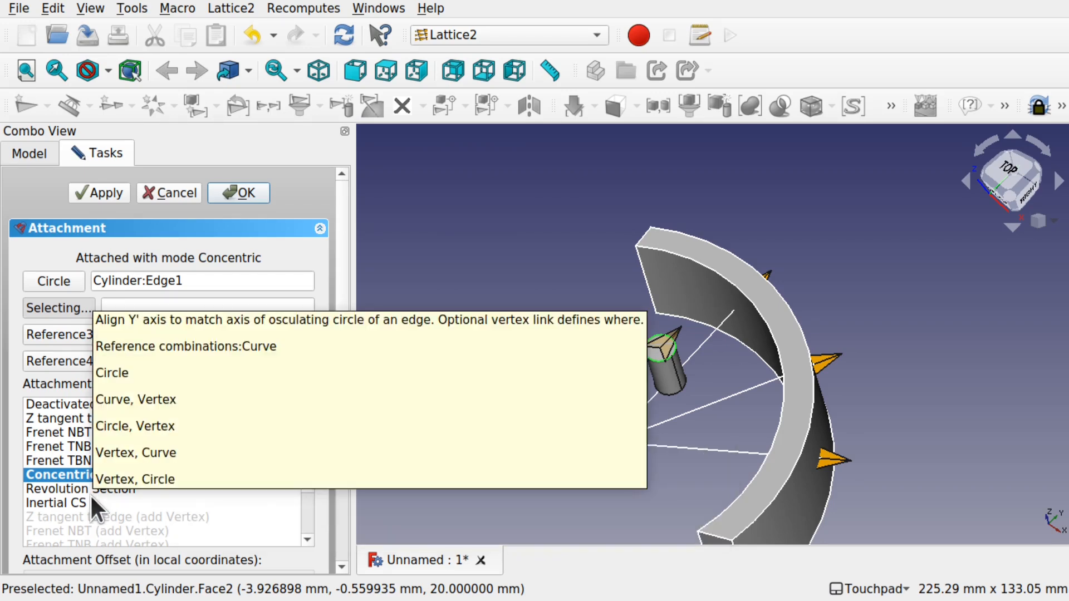
left_click(71, 488)
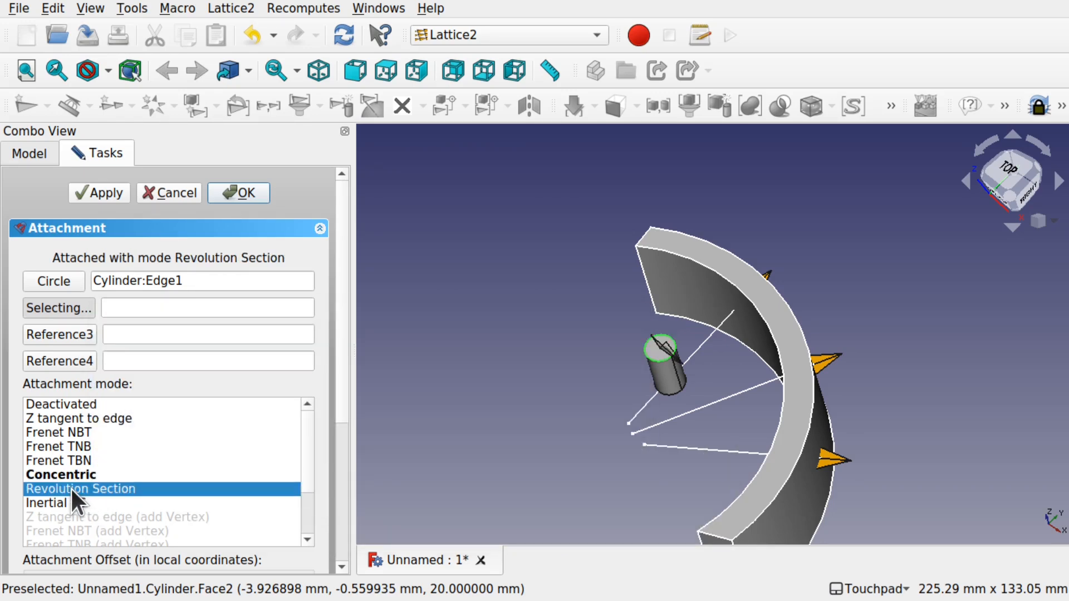
left_click(52, 457)
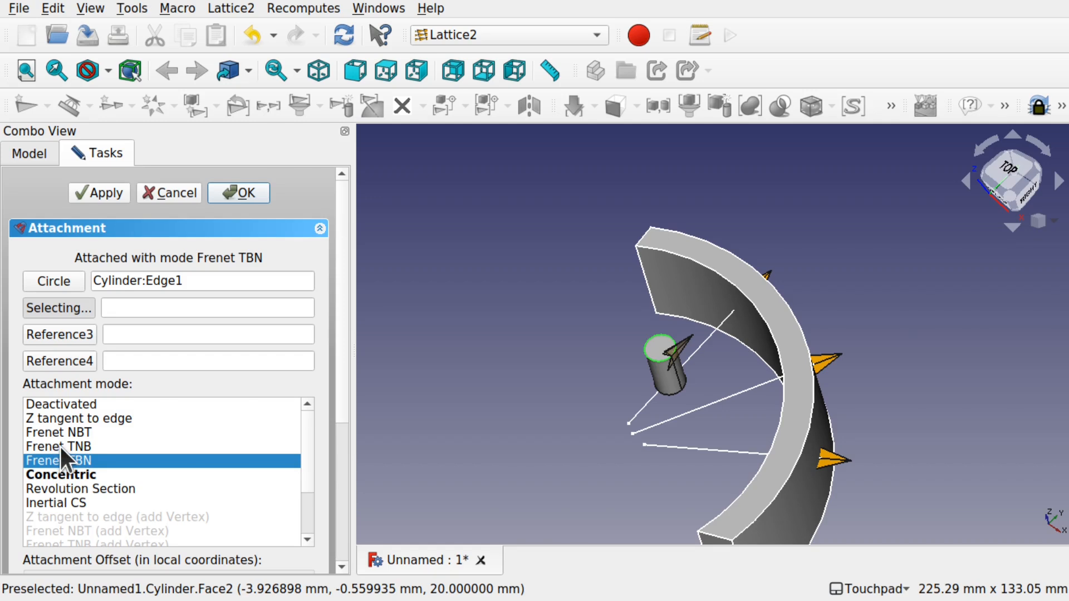
left_click(60, 446)
left_click(54, 431)
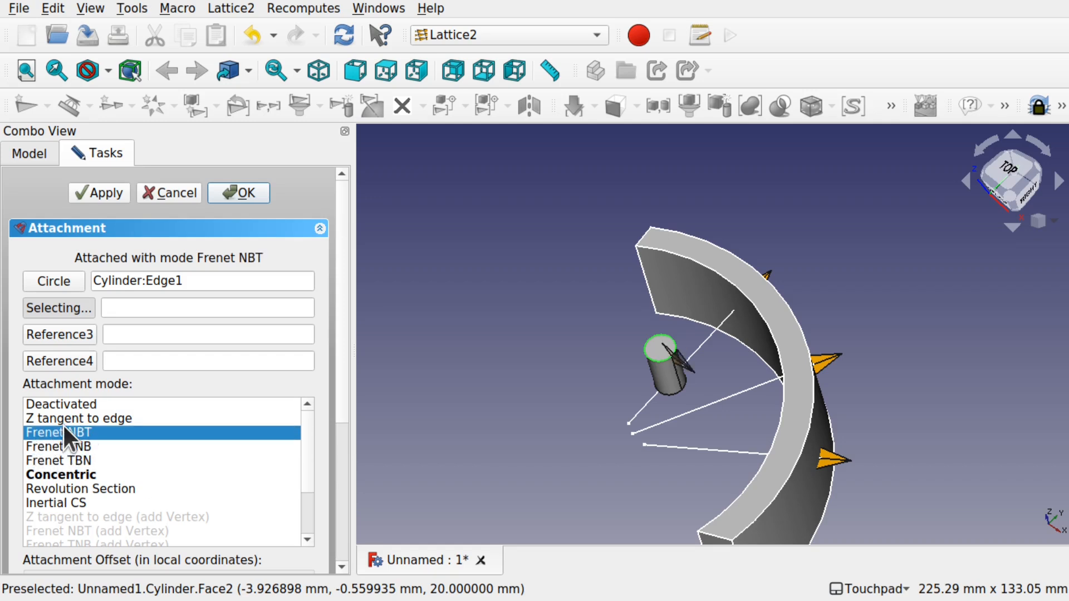
left_click(65, 418)
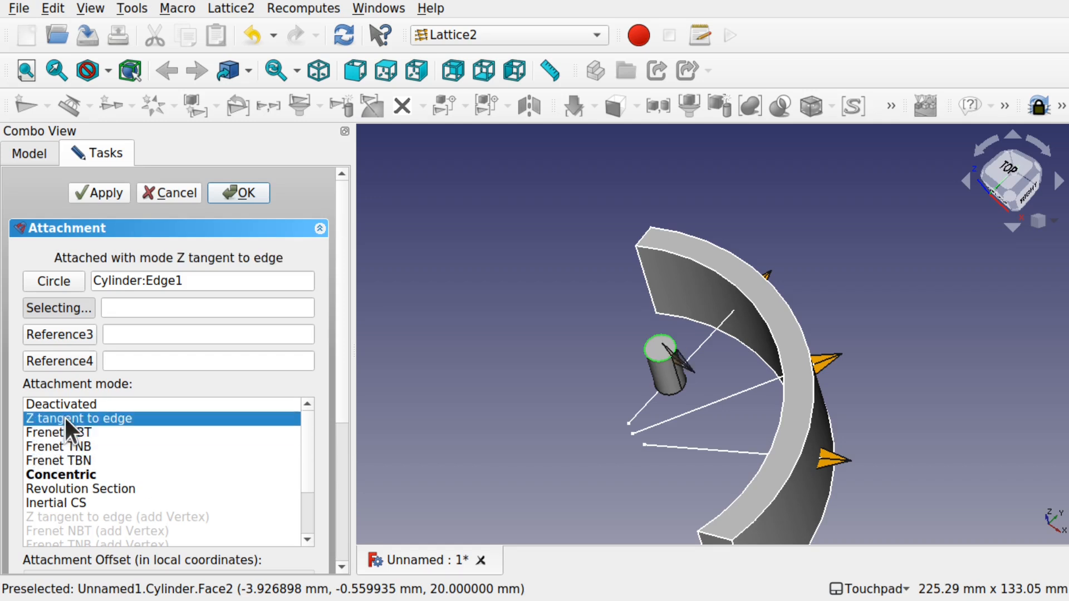
left_click(62, 475)
left_click(54, 503)
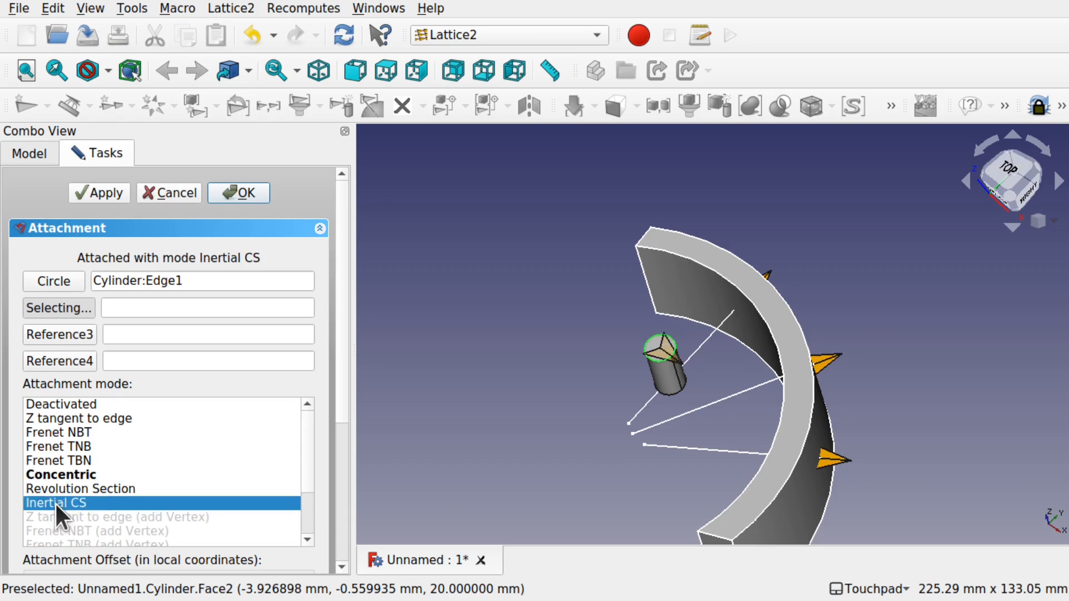
Try a 10° rotation around the y-axis and several z-direction offsets on the attached placement, resetting the z offset to 0 mm
left_click_drag(644, 376, 651, 402, "shift")
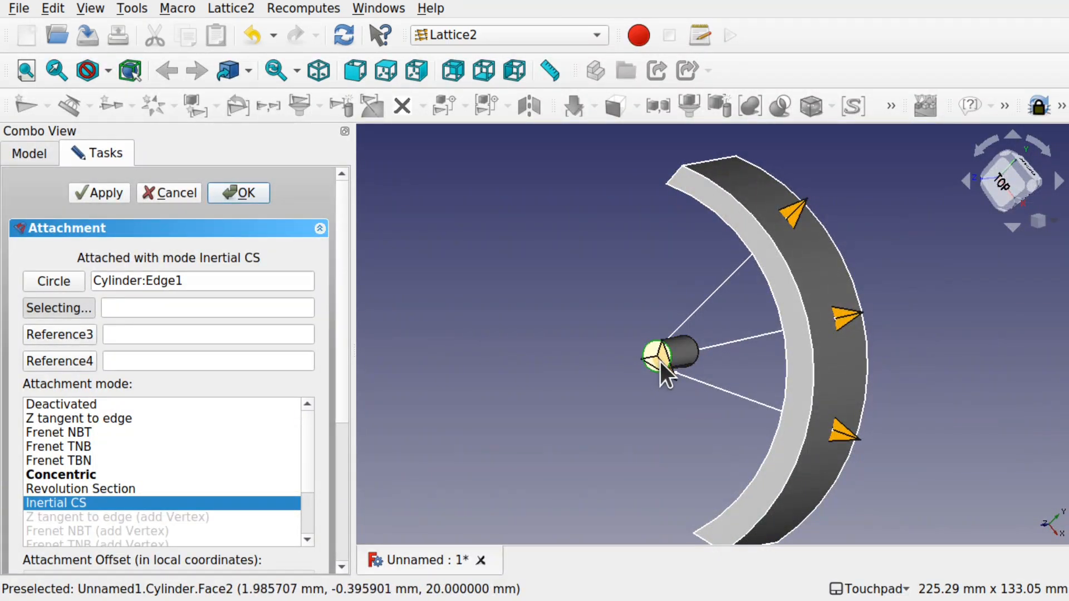
left_click_drag(740, 355, 684, 345, "shift")
left_click_drag(859, 325, 747, 358, "shift")
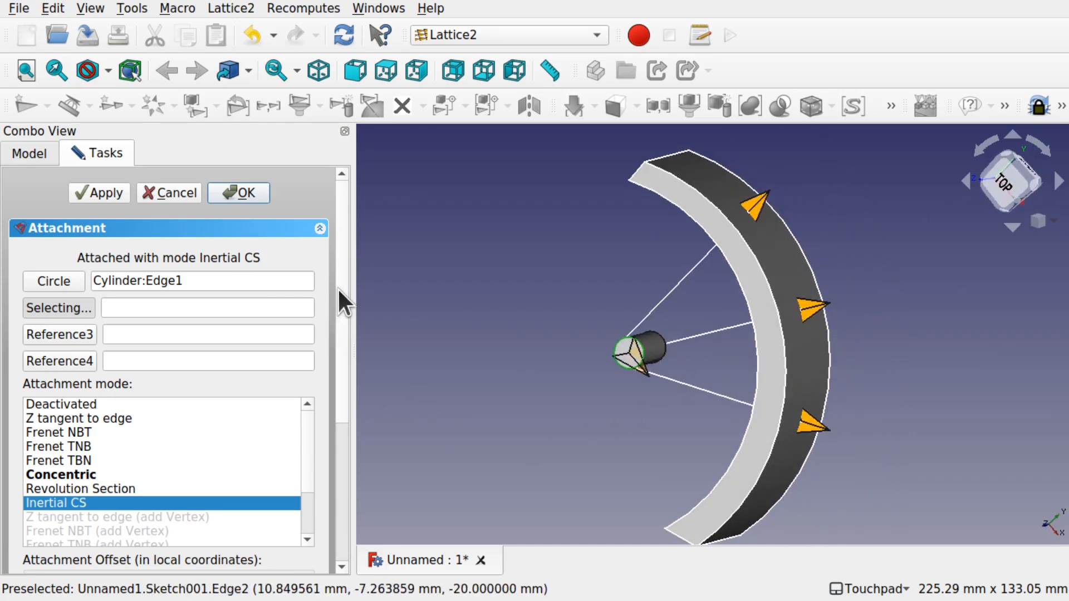
left_click_drag(338, 285, 341, 458)
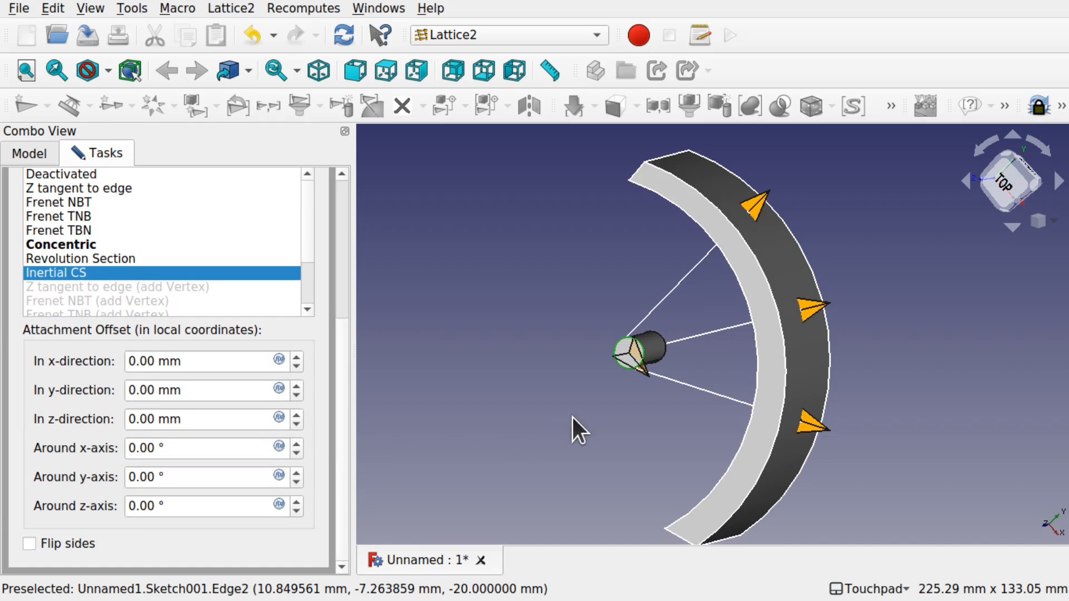
scroll(622, 372, "up", 3)
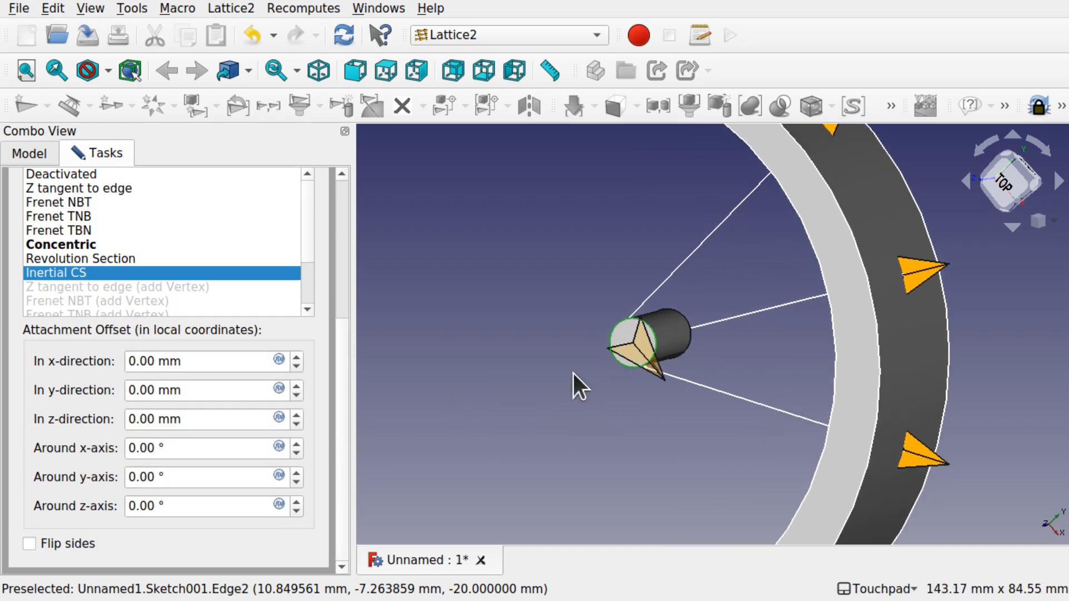
left_click_drag(586, 410, 627, 410, "shift")
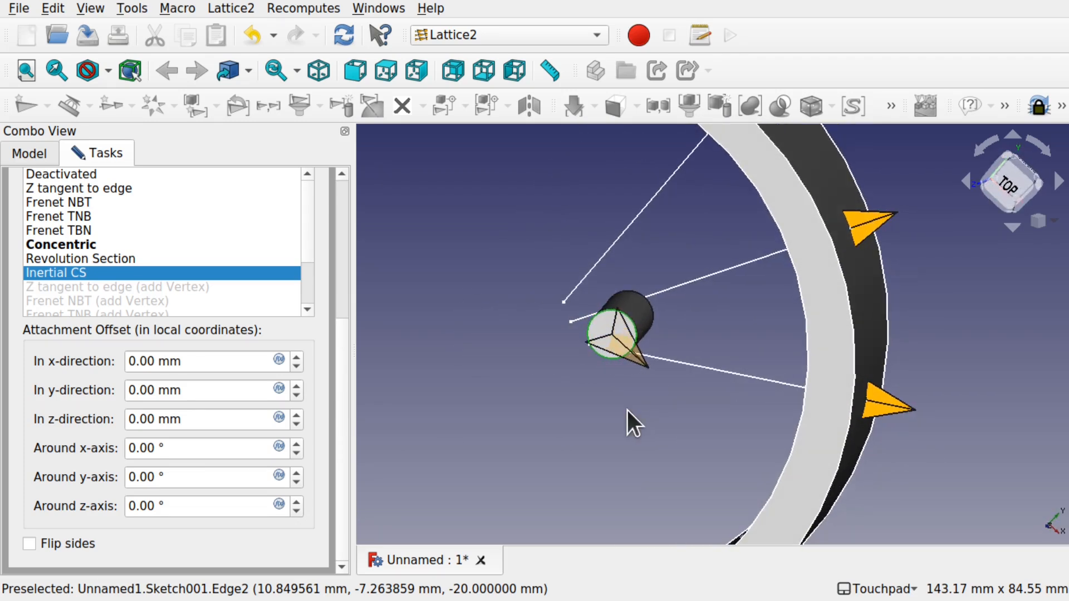
left_click(199, 479)
scroll(200, 480, "down", 4)
scroll(199, 480, "up", 14)
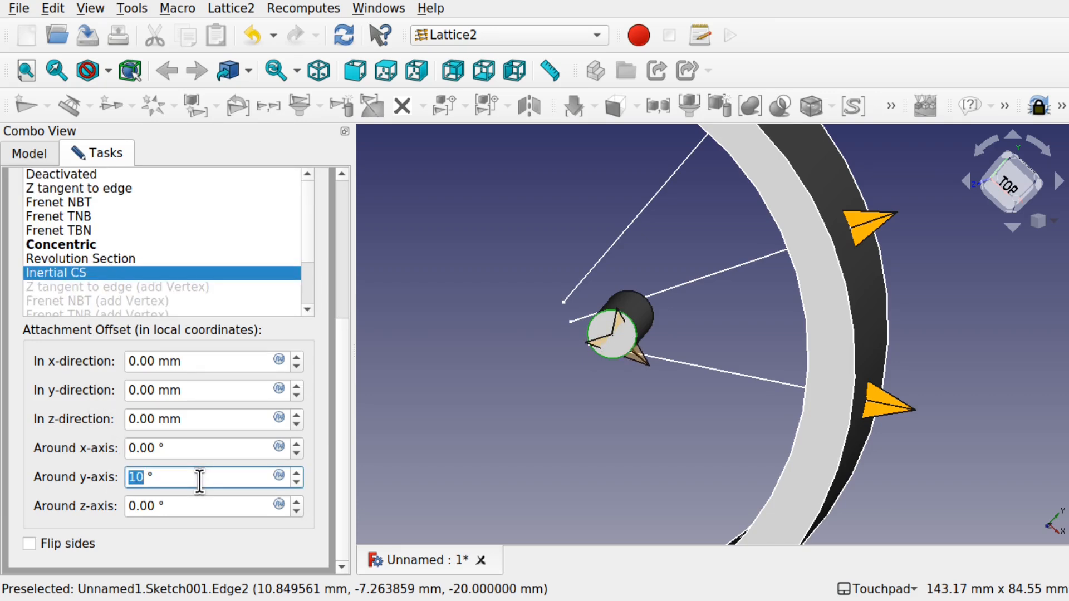
scroll(193, 420, "down", 14)
scroll(193, 421, "up", 17)
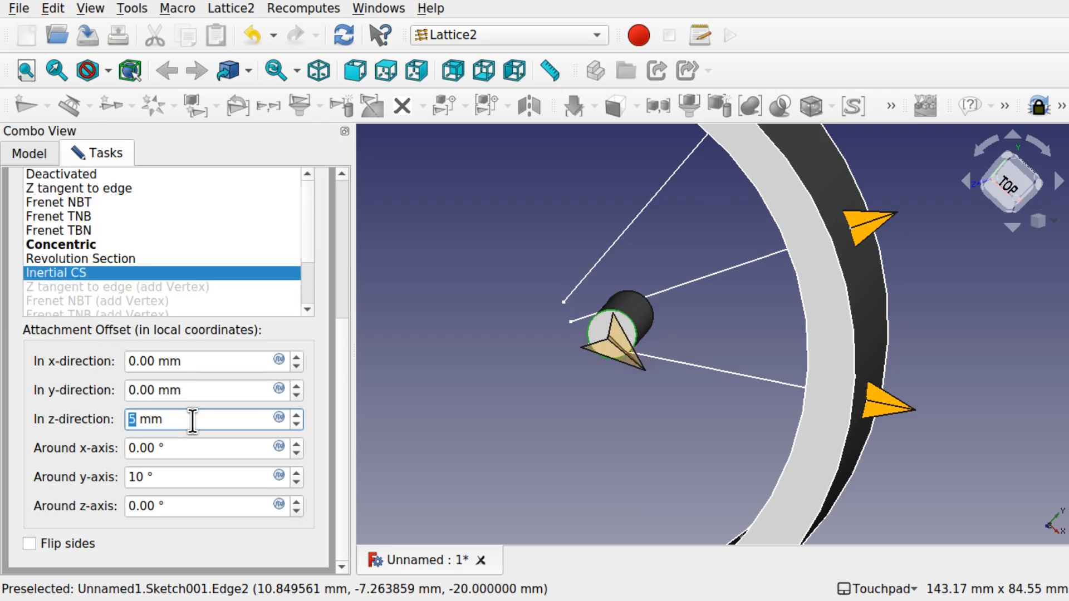
scroll(192, 420, "down", 5)
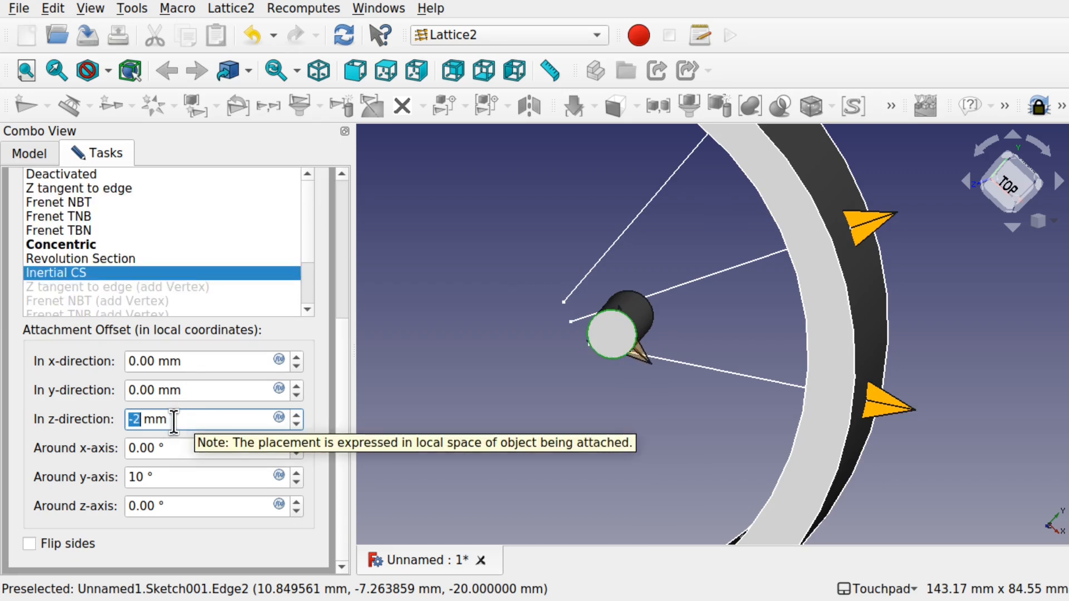
type("0")
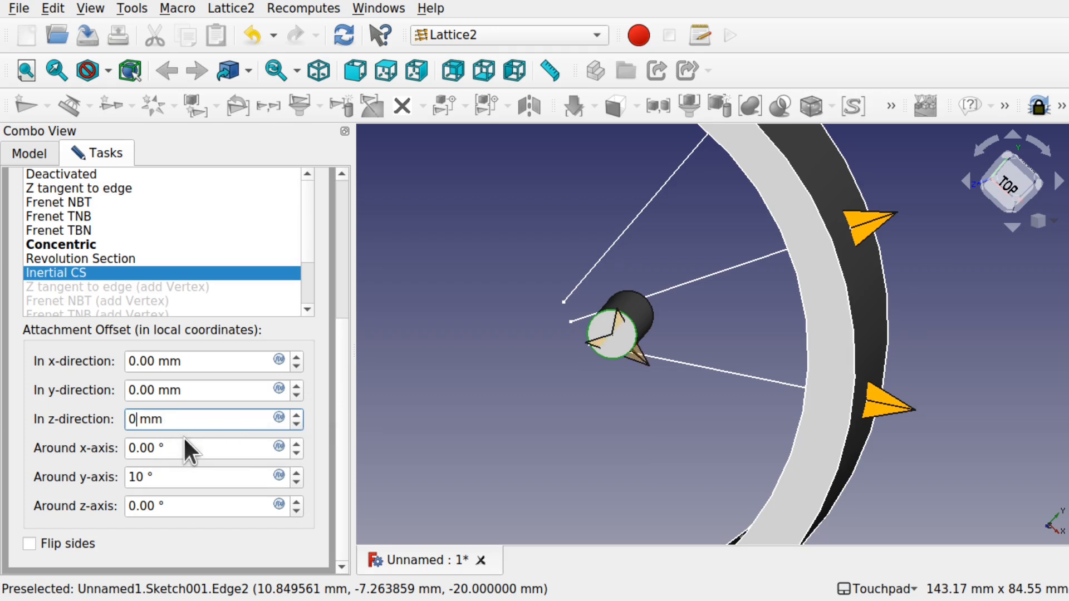
Set the attached placement's rotation around the y-axis to 90°
left_click(179, 477)
scroll(180, 477, "up", 5)
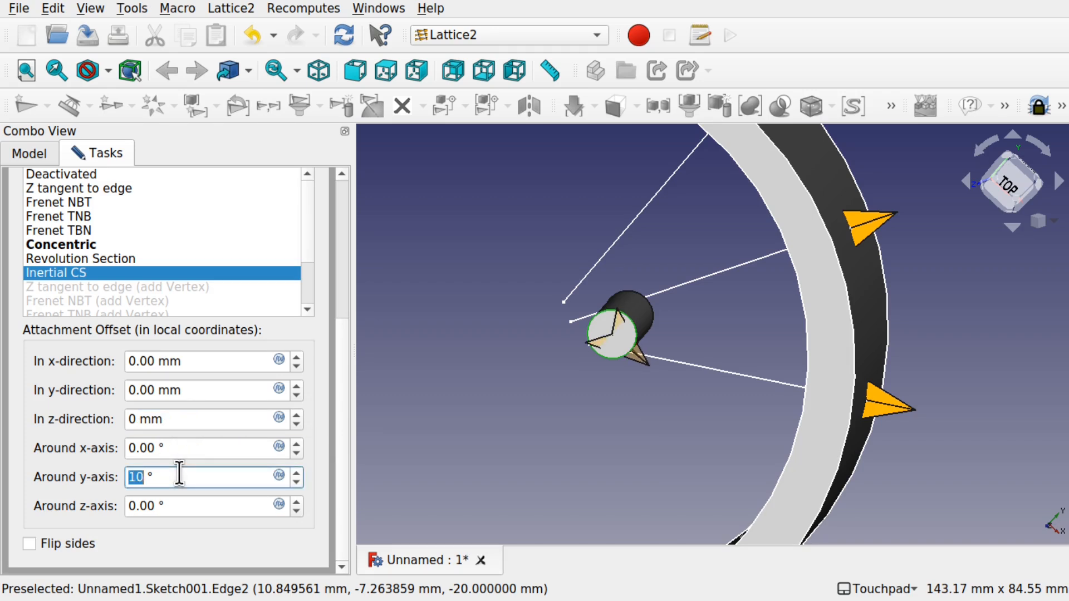
scroll(179, 477, "up", 11)
scroll(180, 477, "up", 19)
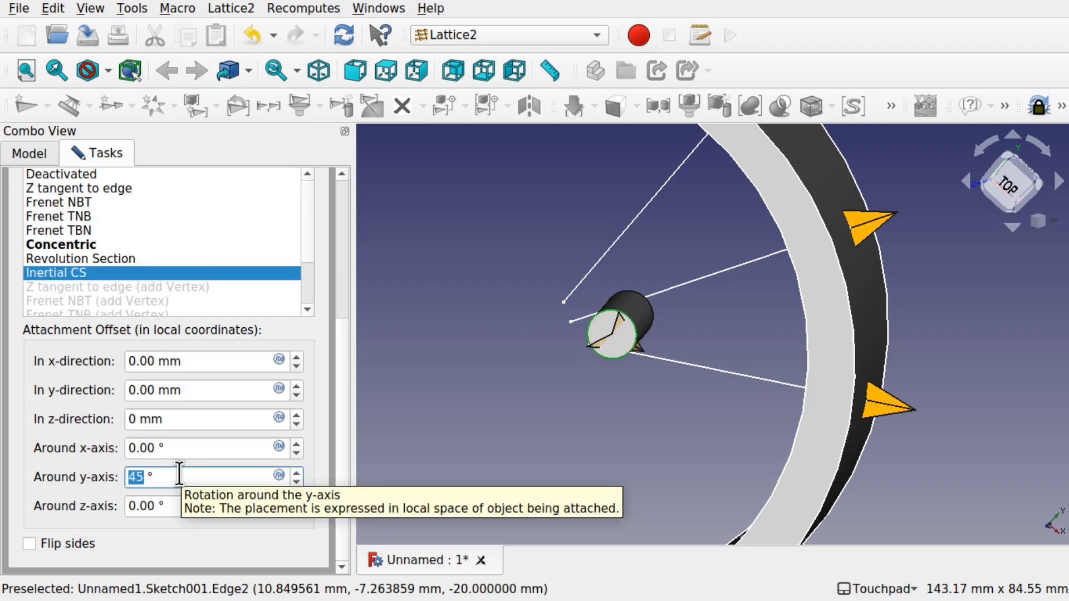
type("90")
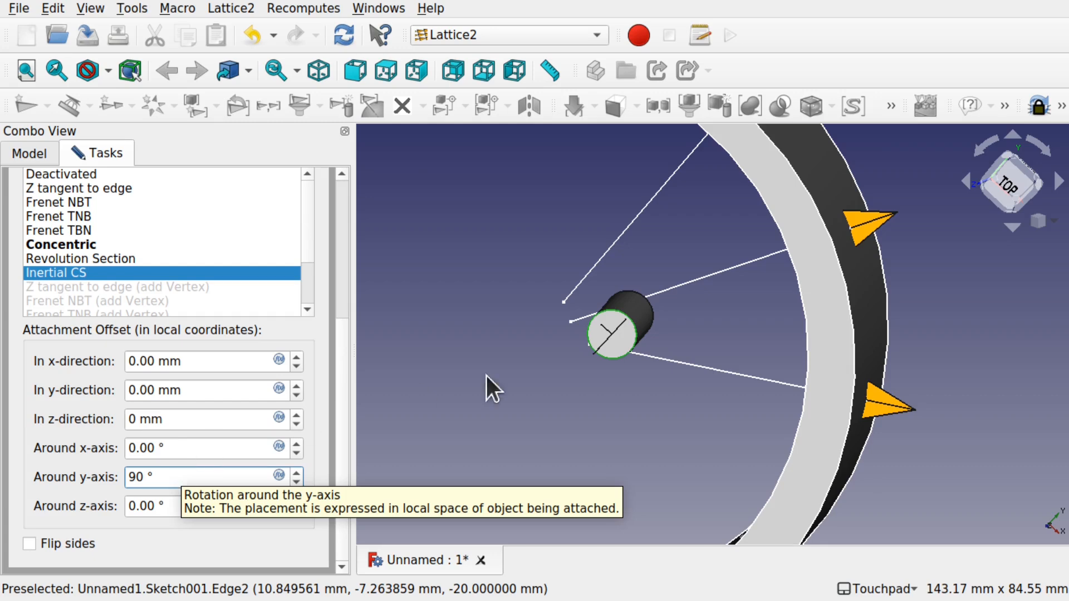
left_click_drag(634, 358, 512, 332, "shift")
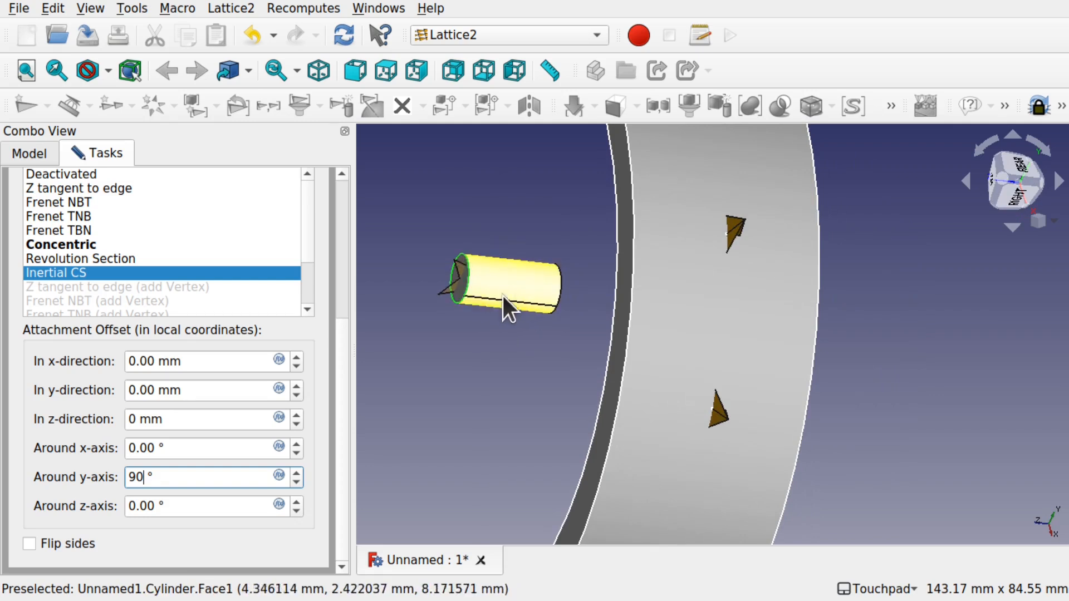
Set the placement's z-direction offset to -8 mm and accept the attachment
left_click(222, 418)
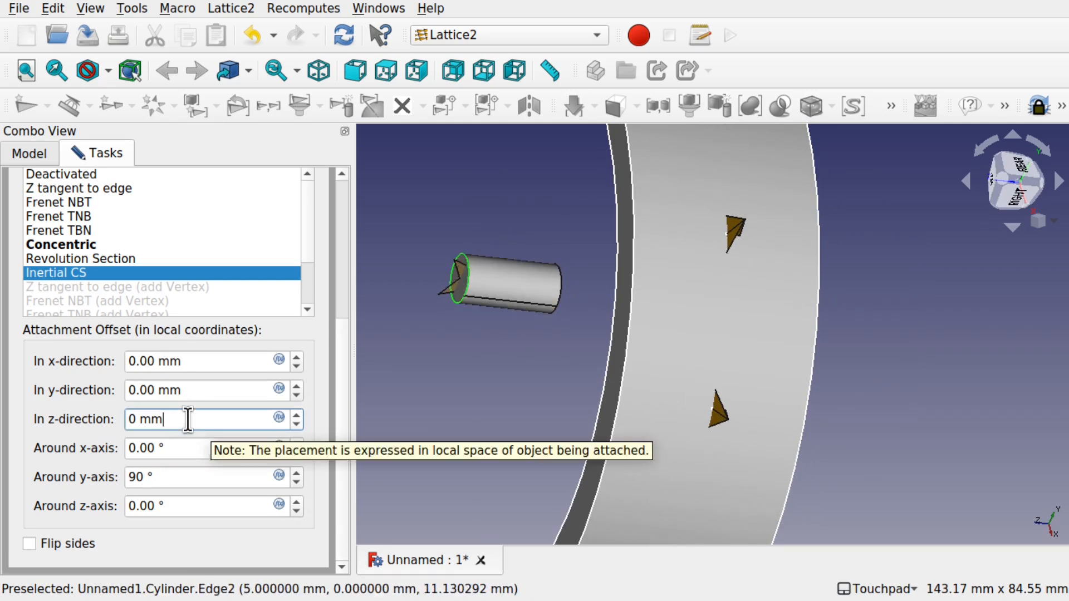
scroll(192, 419, "down", 1)
scroll(191, 419, "down", 7)
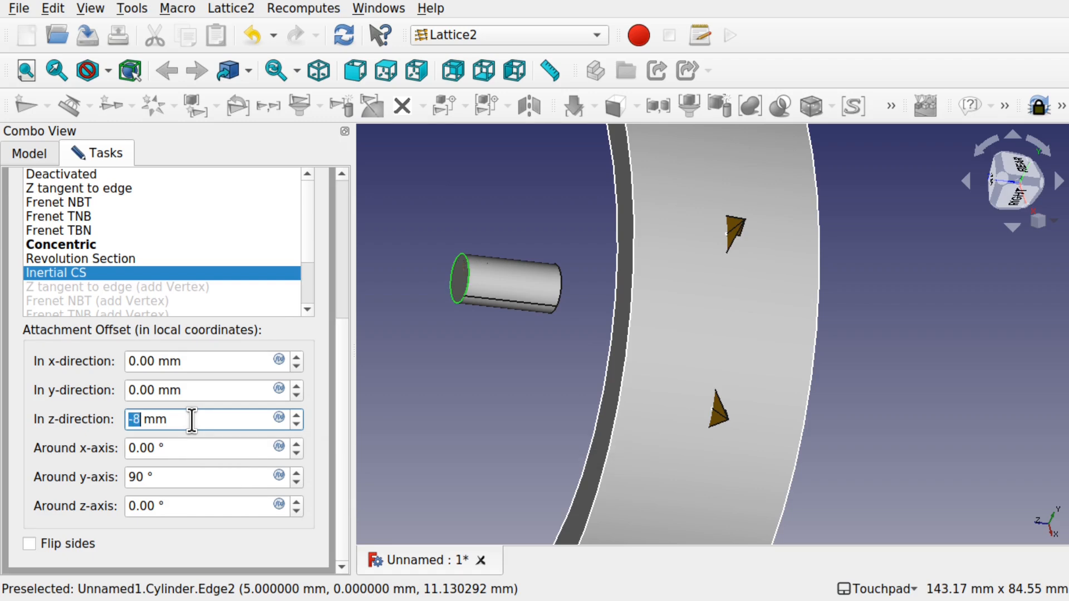
left_click_drag(530, 296, 519, 377, "alt")
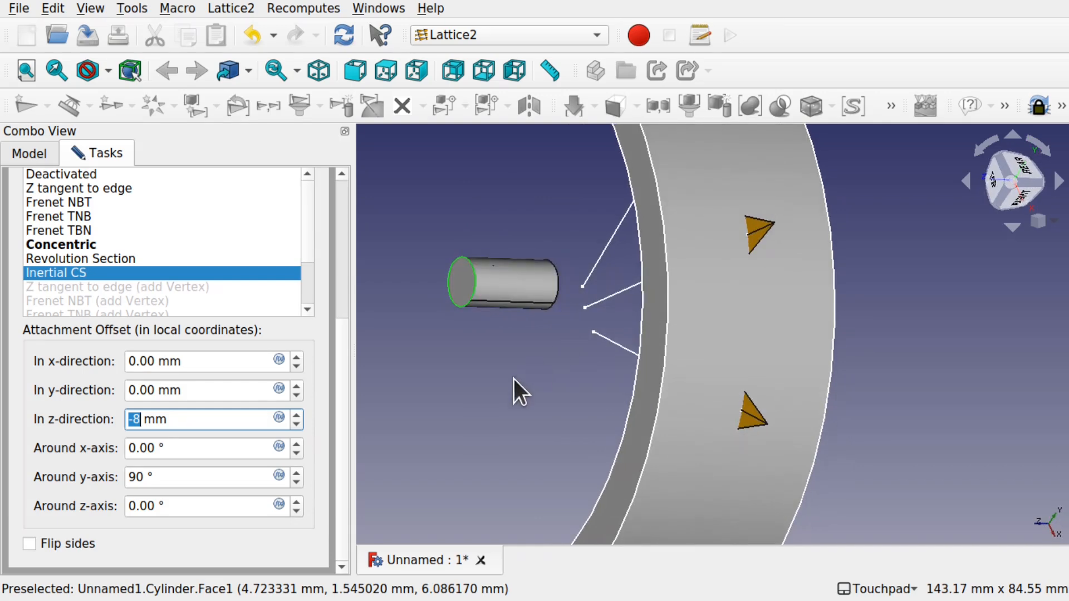
scroll(506, 375, "down", 4)
scroll(347, 192, "up", 5)
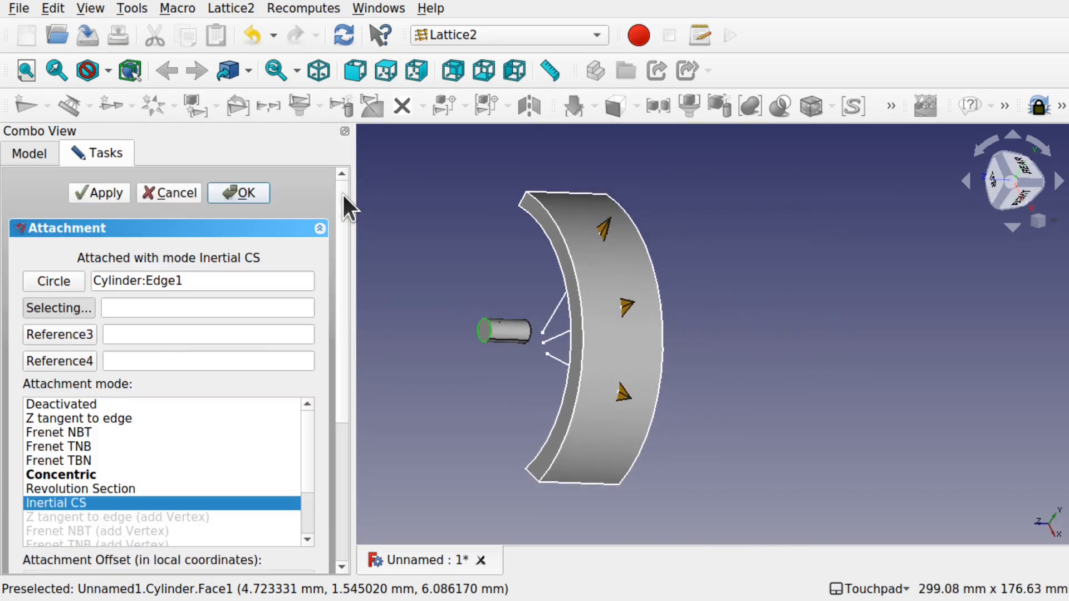
left_click(233, 192)
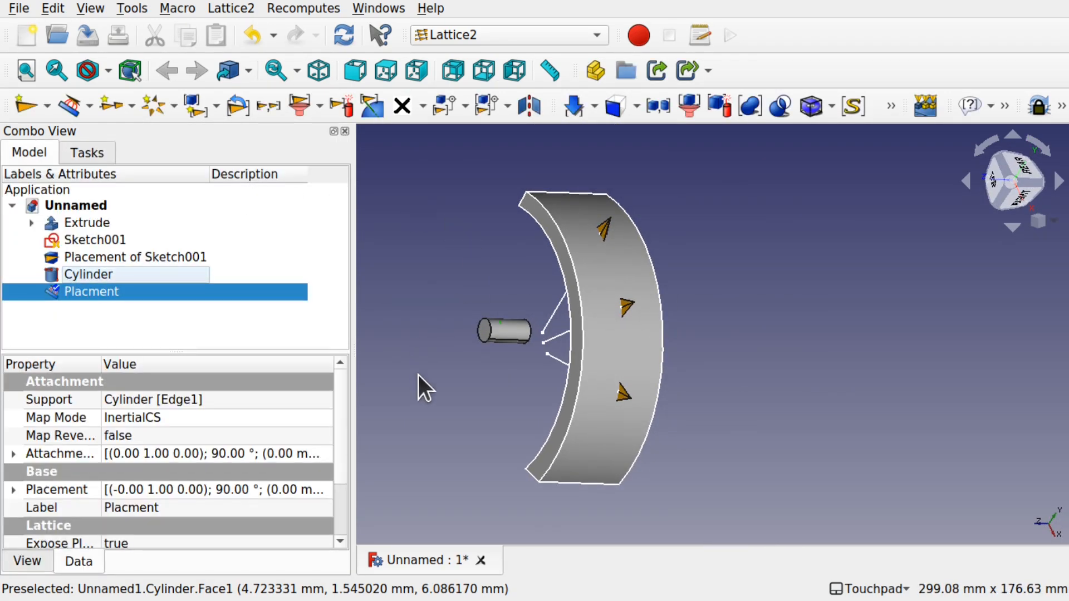
Hide the cylinder briefly to check the attached placement inside it, and show it again
left_click(506, 333)
key("space")
key("space")
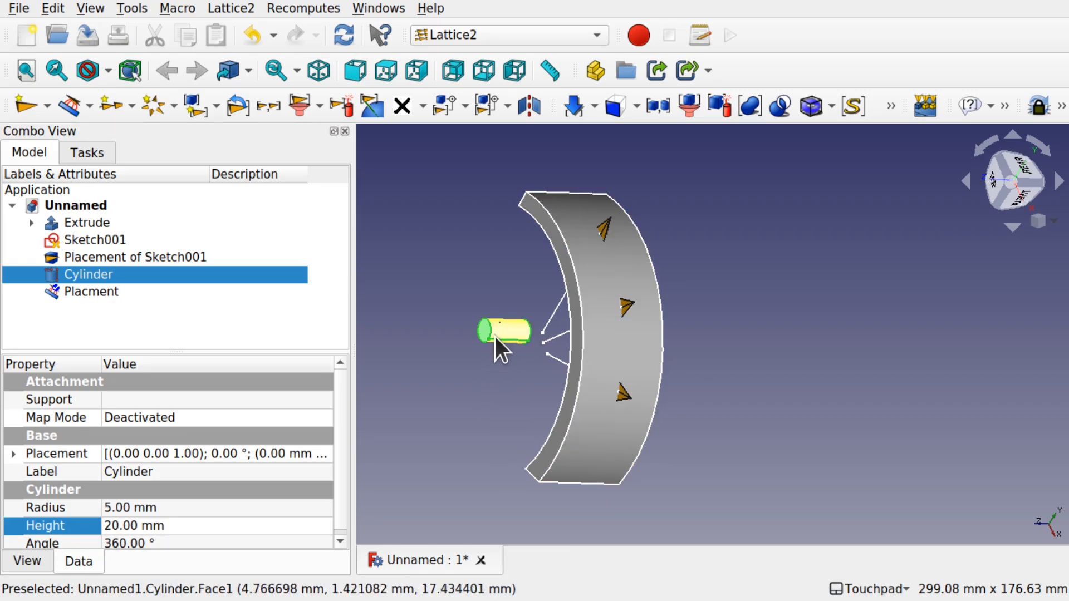
left_click(494, 370)
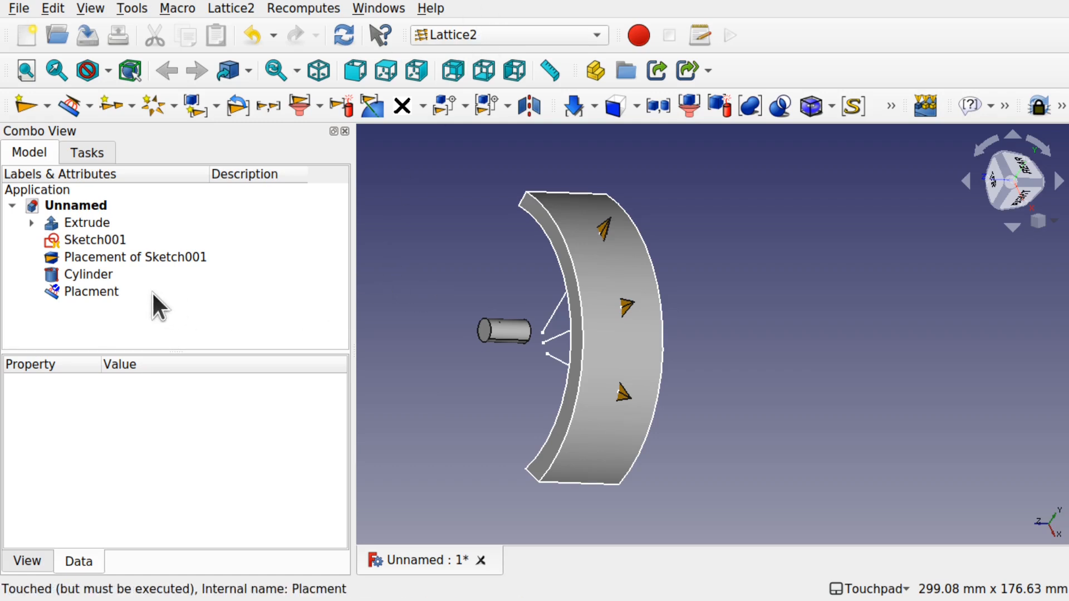
Create Lattice2 moved-object copies of the cylinder at the Sketch001 placements, using the attached placement as the reference
left_click(98, 274)
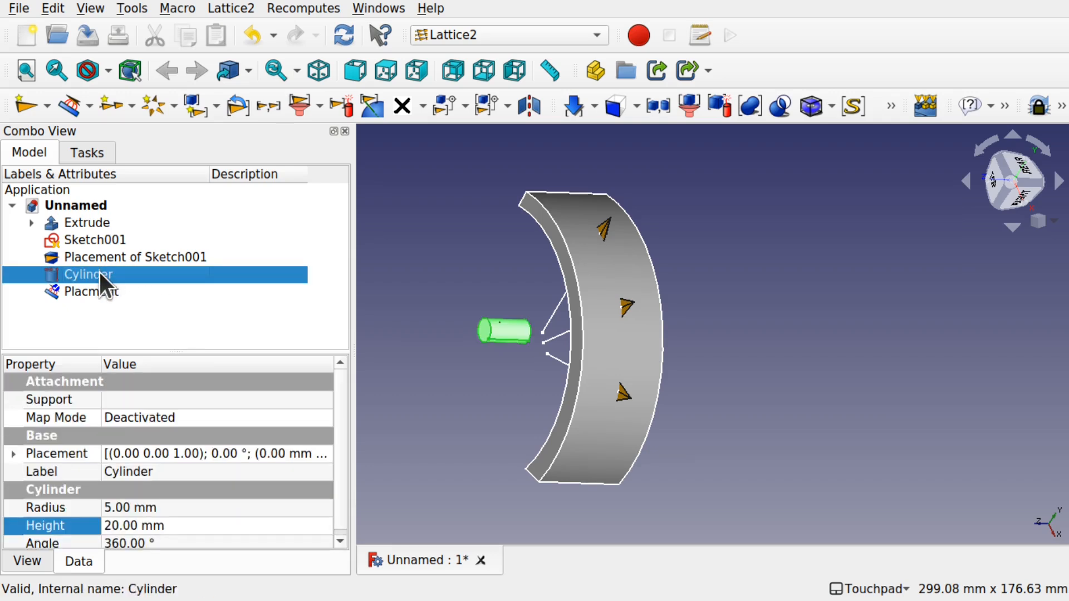
left_click(97, 295, "ctrl")
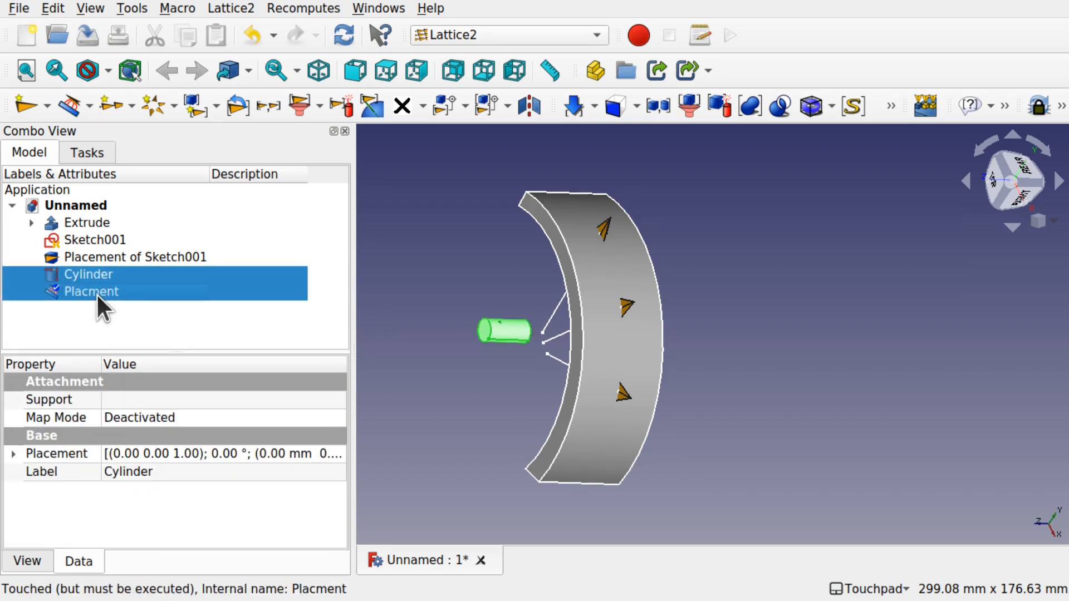
left_click(176, 257, "ctrl")
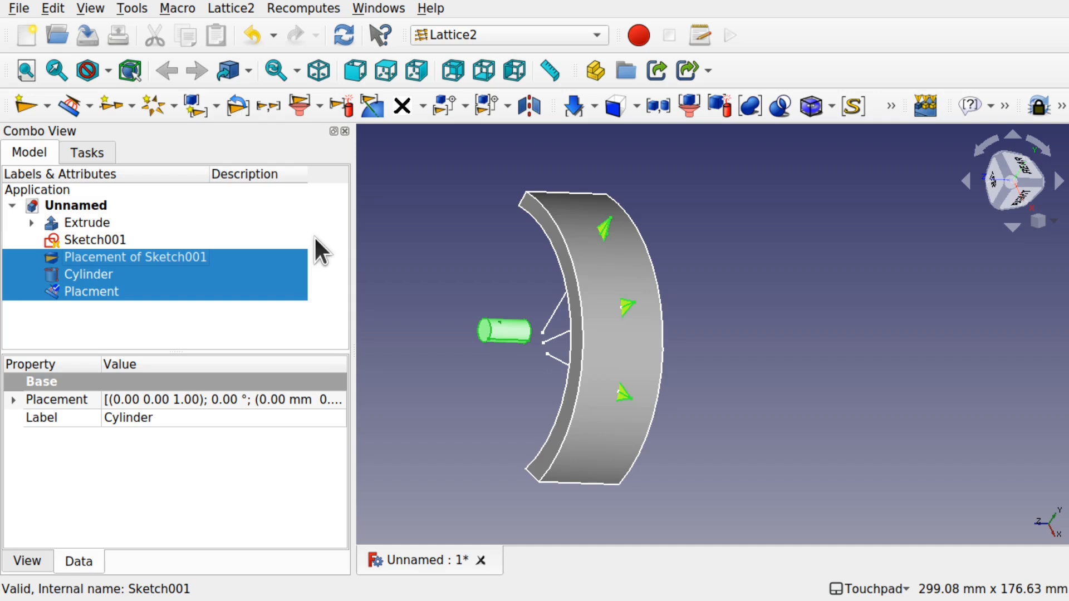
left_click(227, 8)
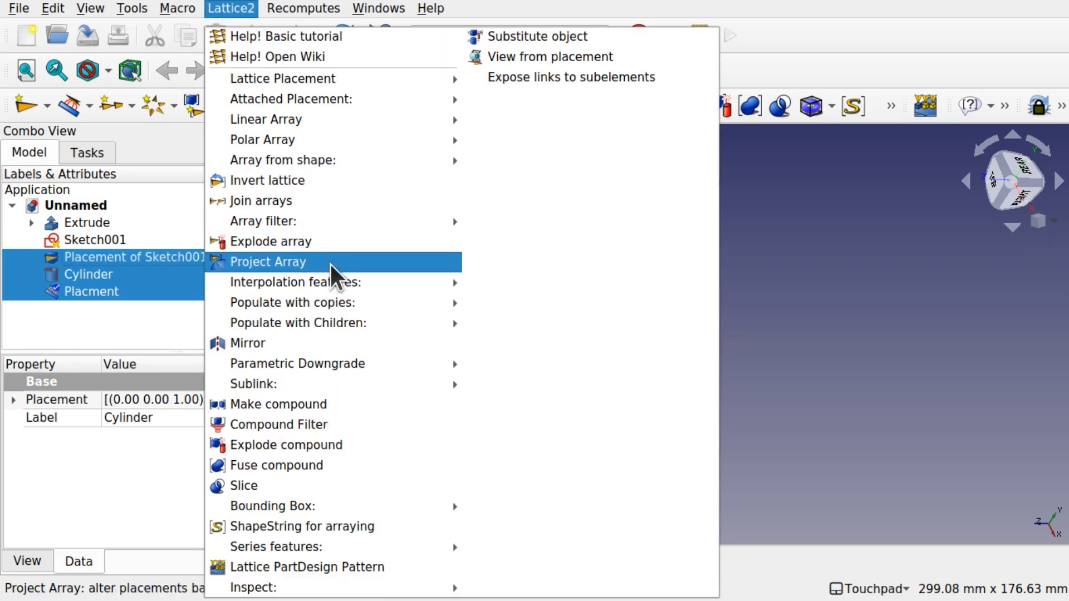
mouse_move(325, 305)
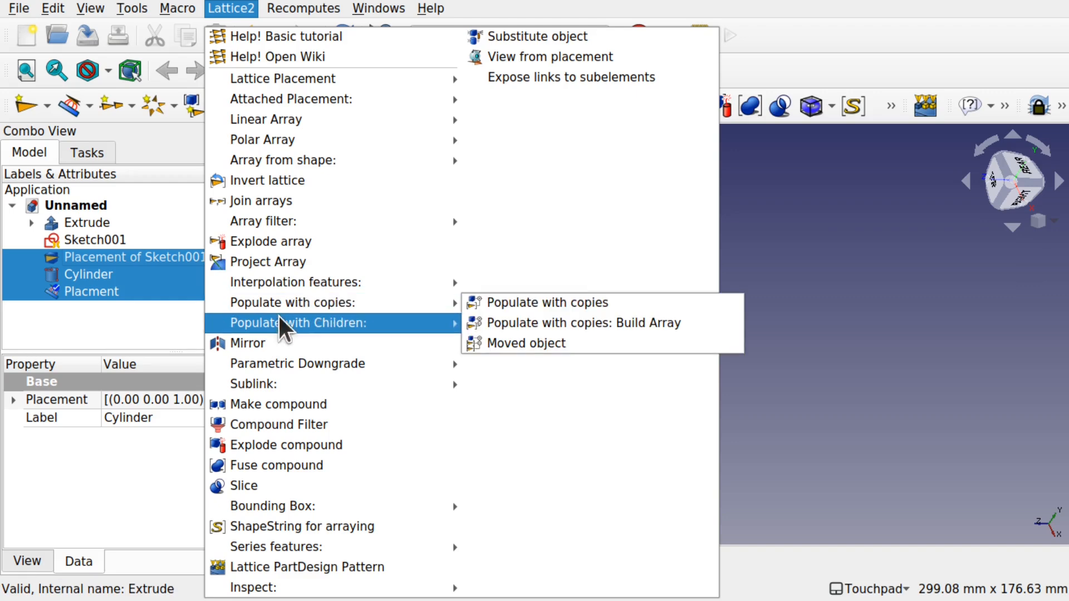
left_click(546, 344)
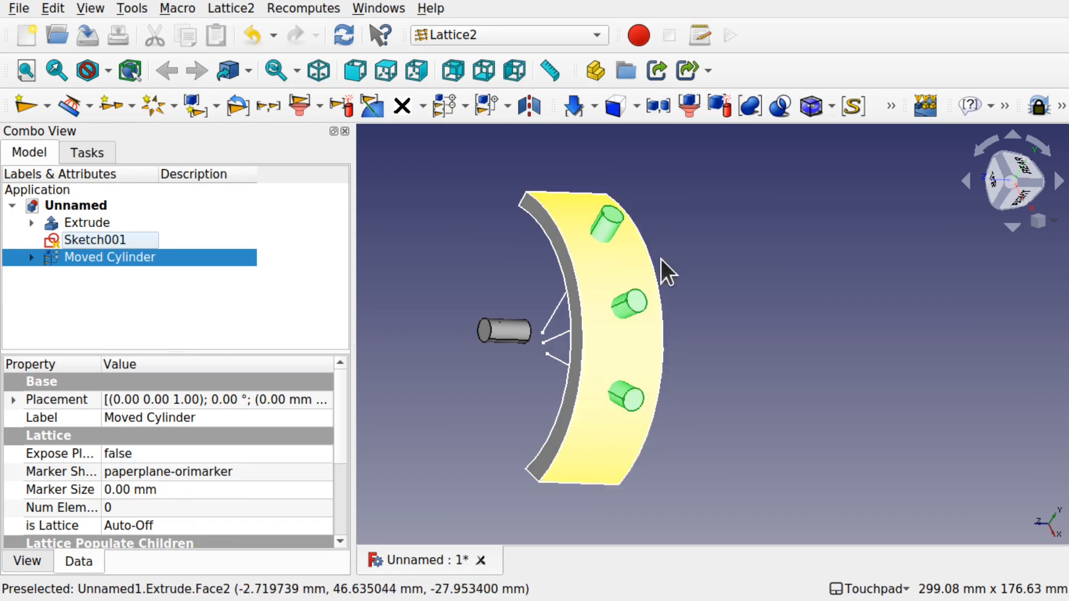
left_click(768, 315)
left_click_drag(717, 329, 815, 356, "shift")
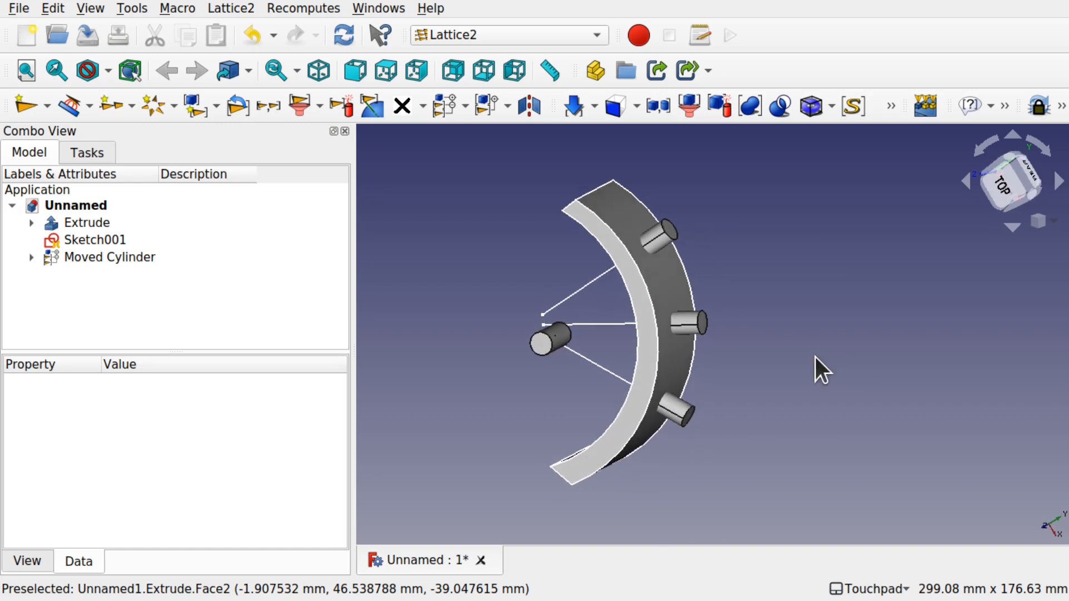
Save the document under the file name latticeplacementcut
left_click(95, 255)
left_click(100, 222)
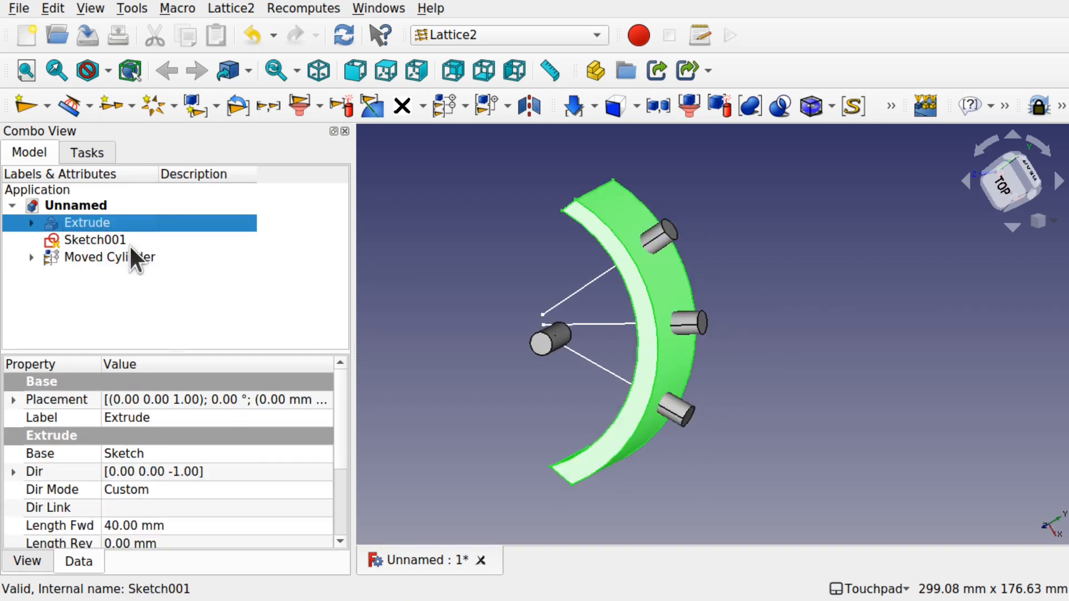
left_click(123, 256)
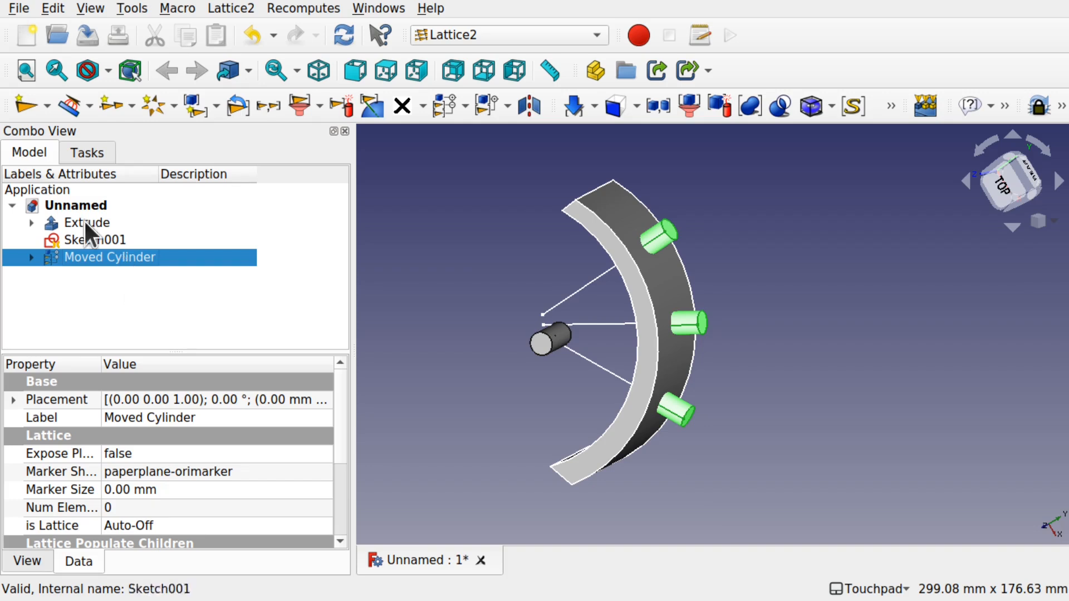
left_click(18, 9)
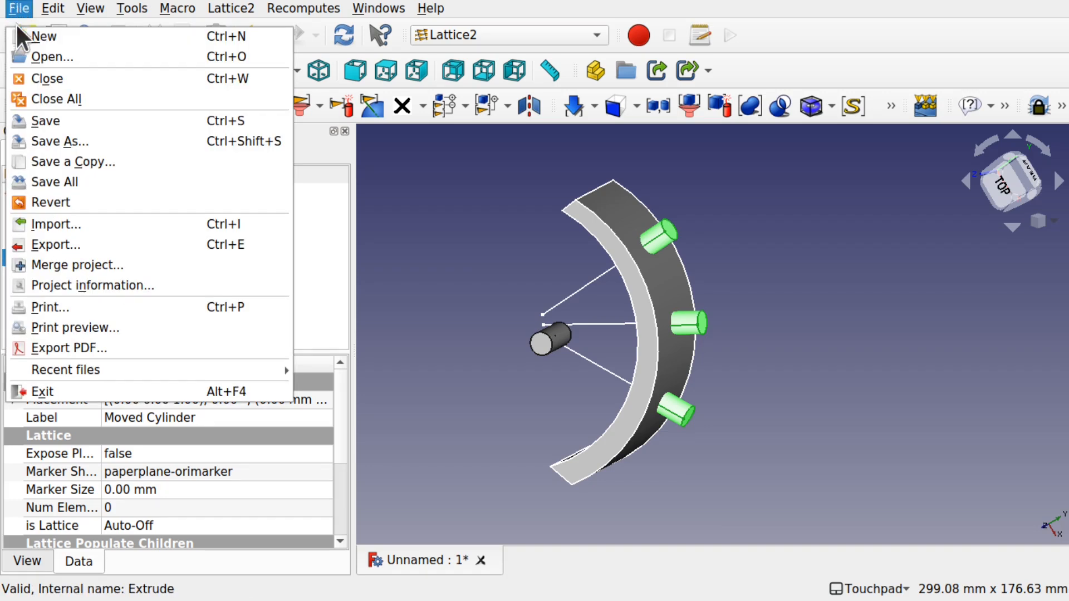
left_click(65, 139)
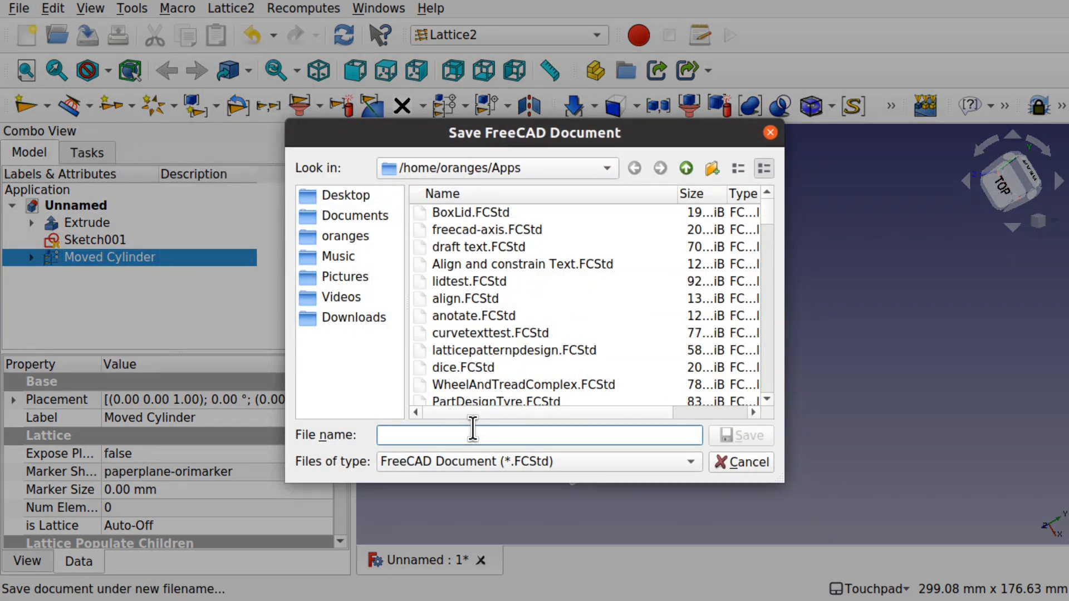
type("lattic")
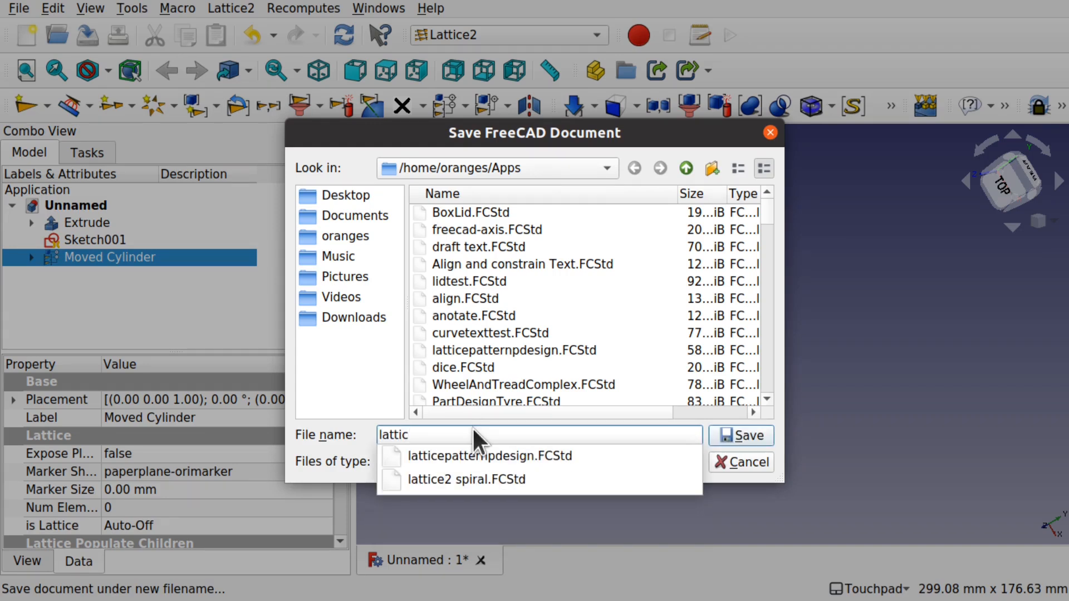
type("eplac")
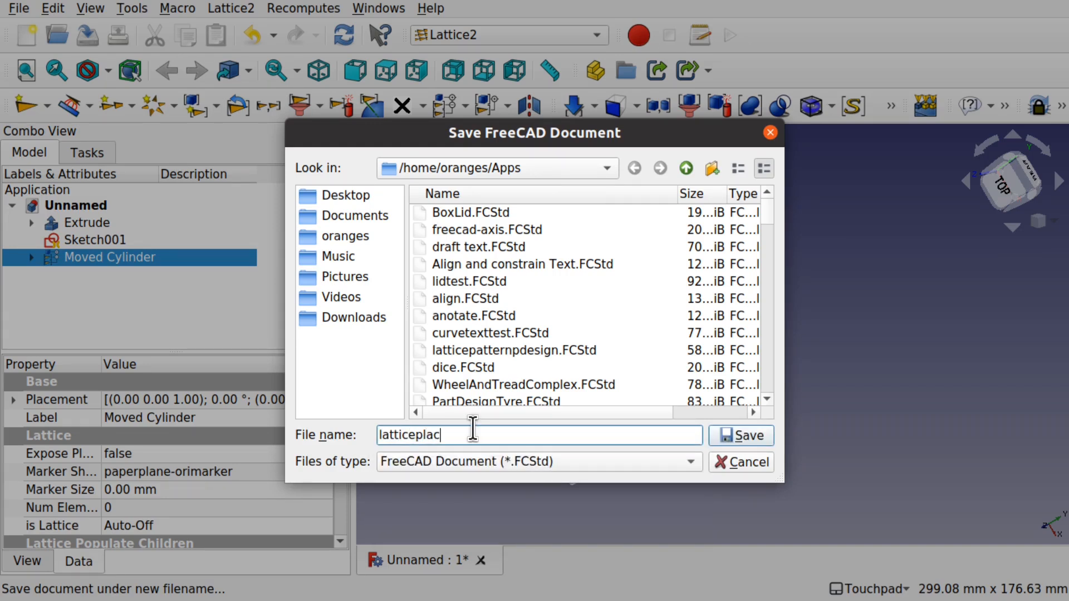
type("ement_cut")
key("Return")
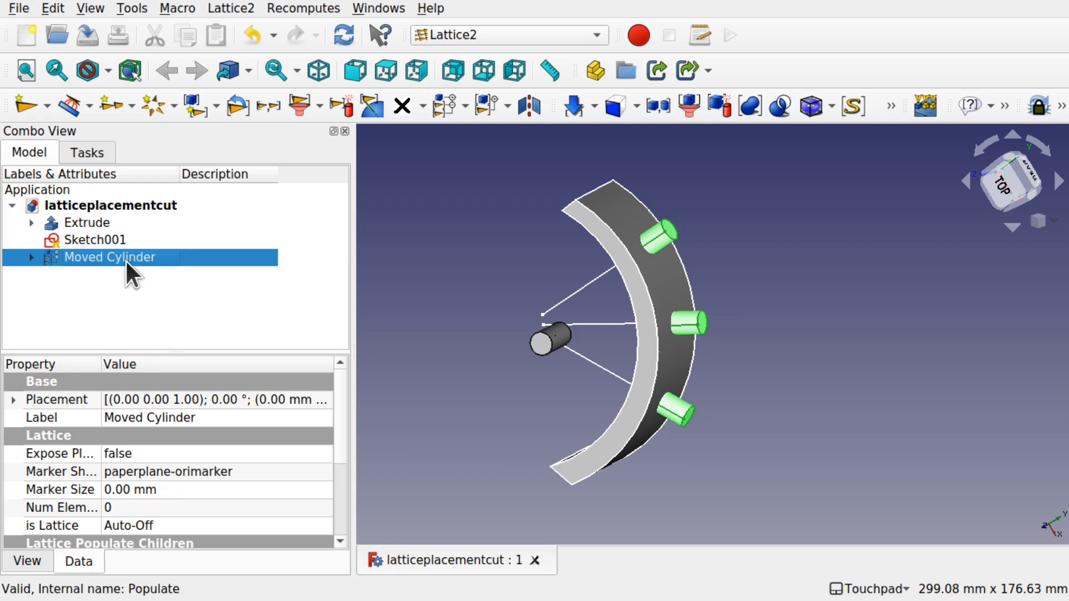
Switch to the Part workbench
left_click(477, 38)
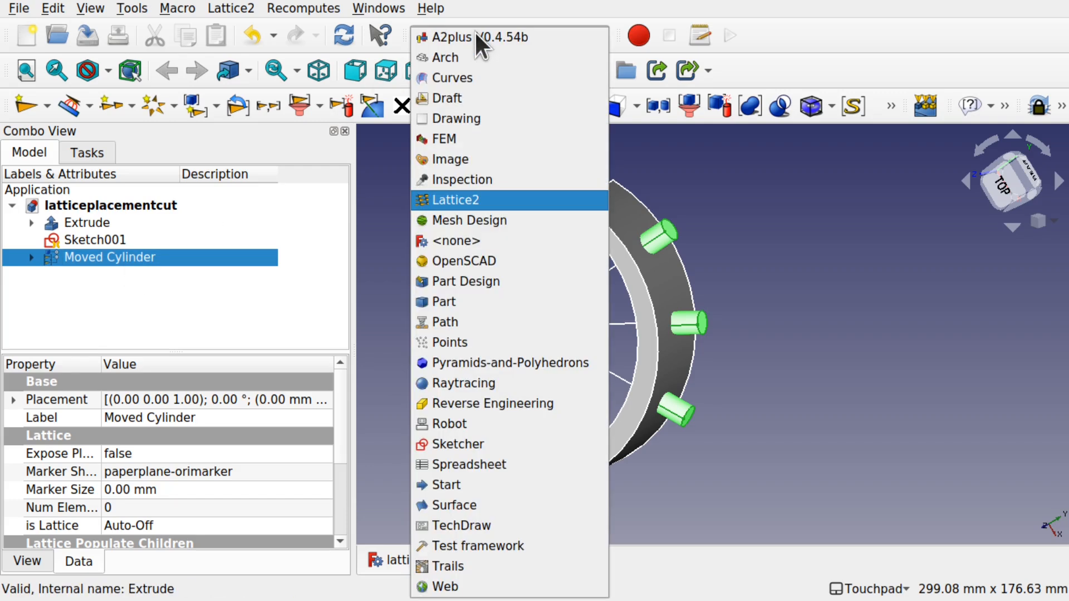
left_click(454, 302)
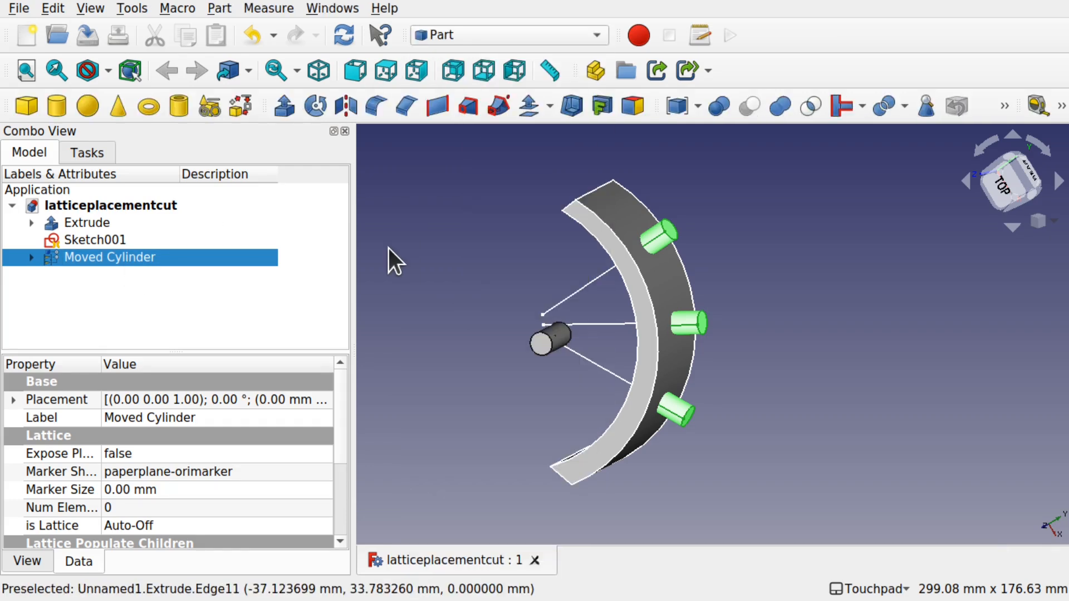
Try a Part Cut with the moved cylinders as the base and the extrusion as the tool, and undo it
left_click(85, 223, "ctrl")
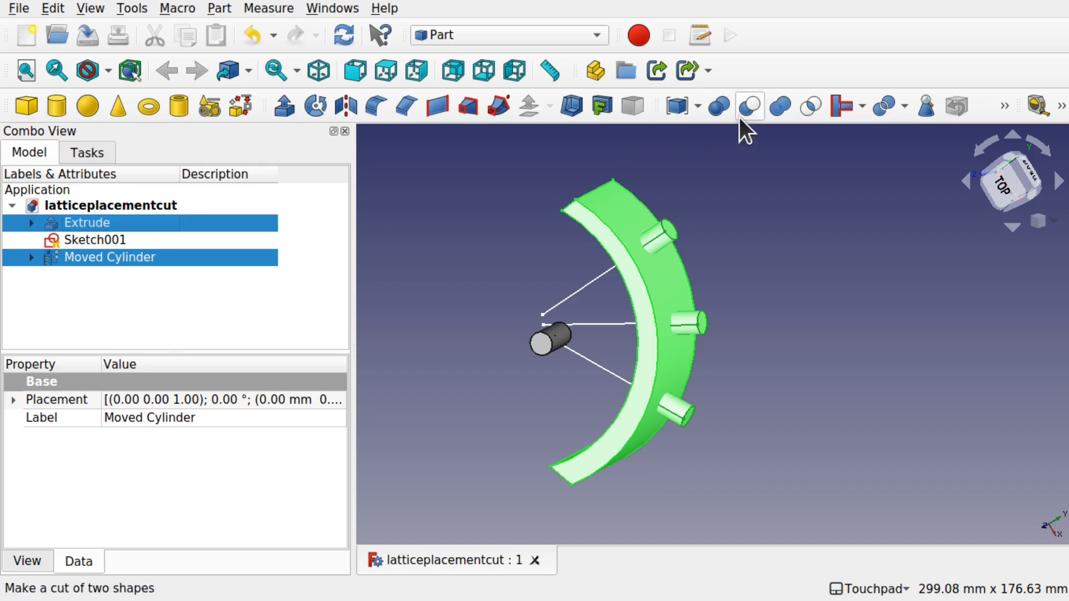
left_click(748, 106)
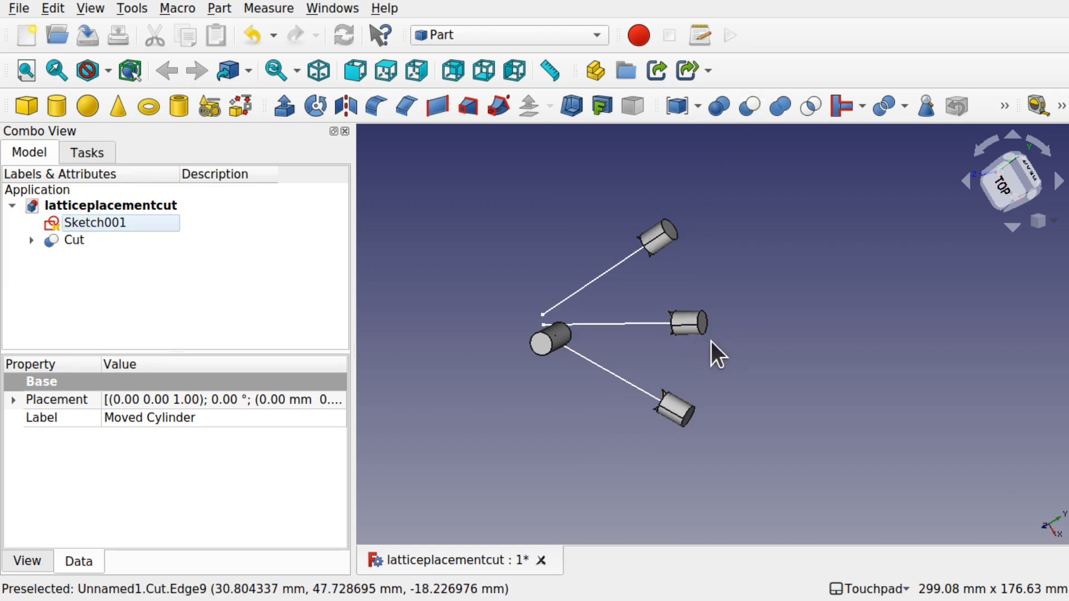
key("ctrl+z")
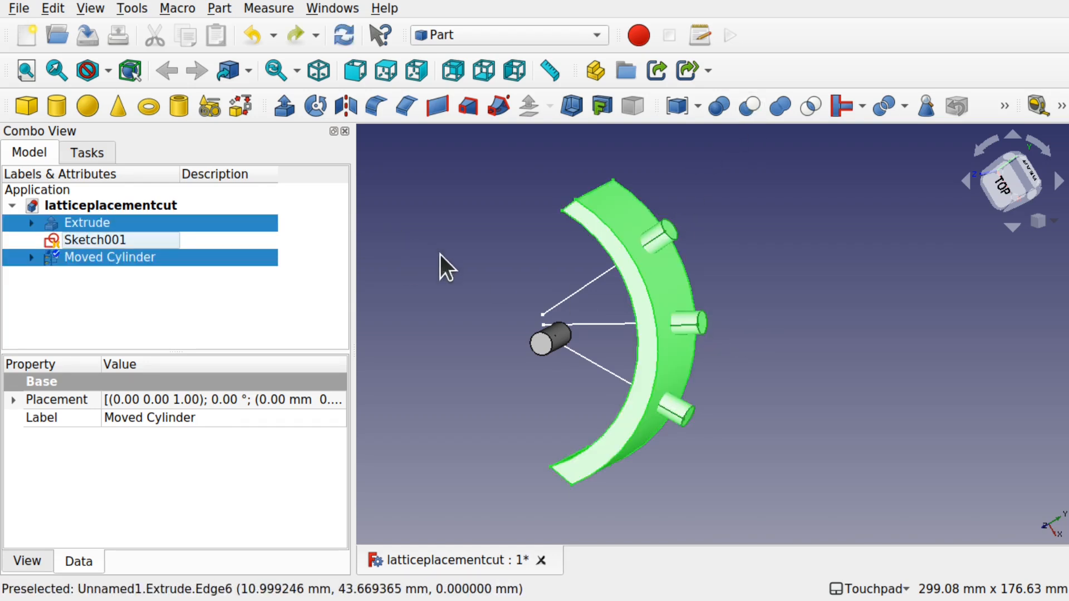
left_click(433, 249)
Cut the moved cylinders out of the curved extrusion, using the extrusion as the base shape
left_click(671, 294)
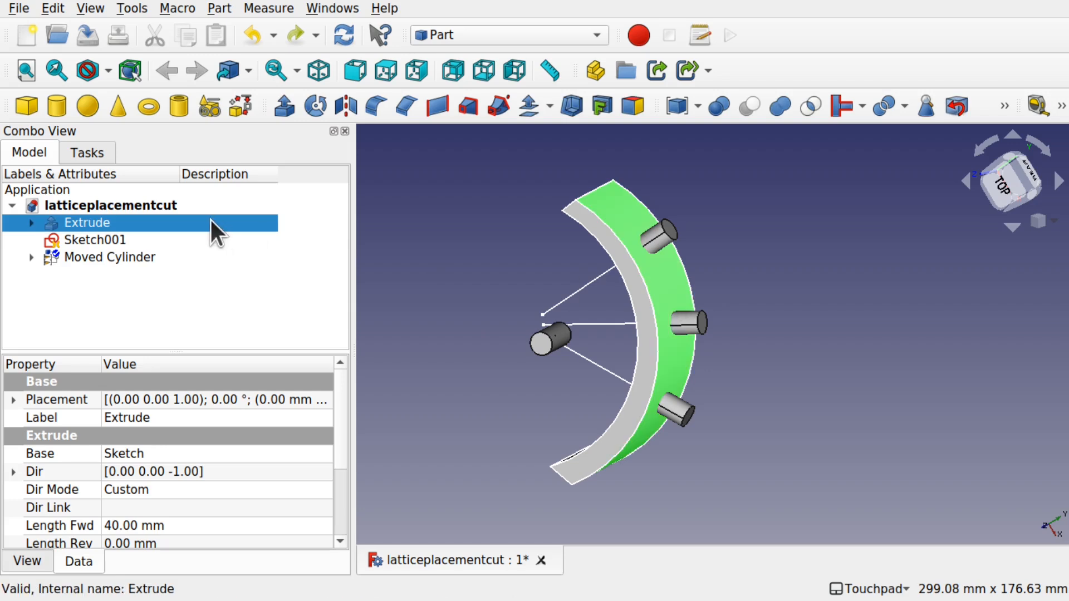
left_click(115, 256, "ctrl")
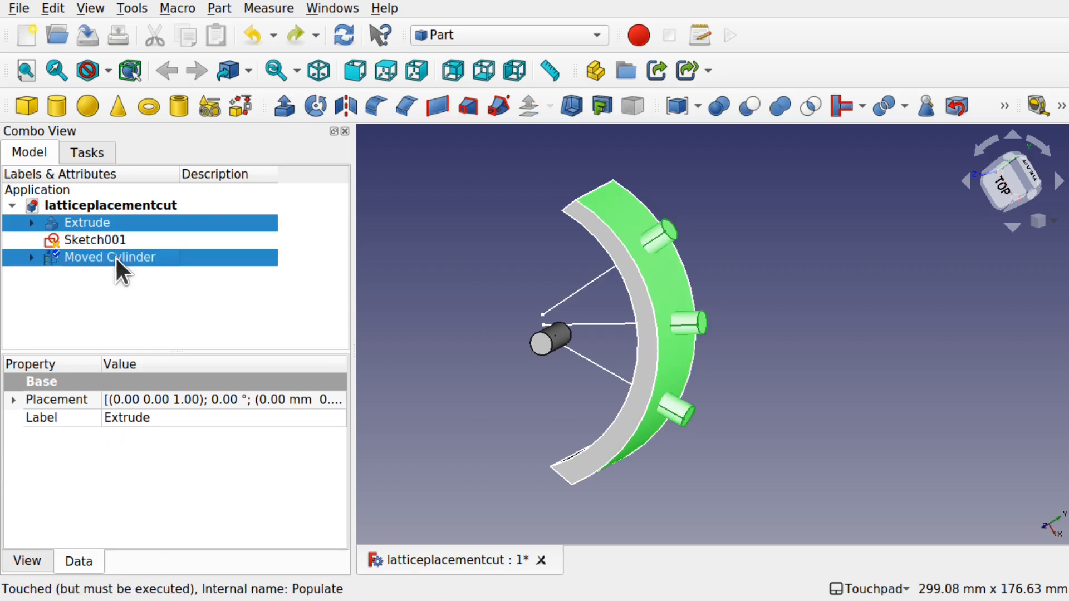
left_click(746, 106)
left_click_drag(743, 339, 692, 344, "shift")
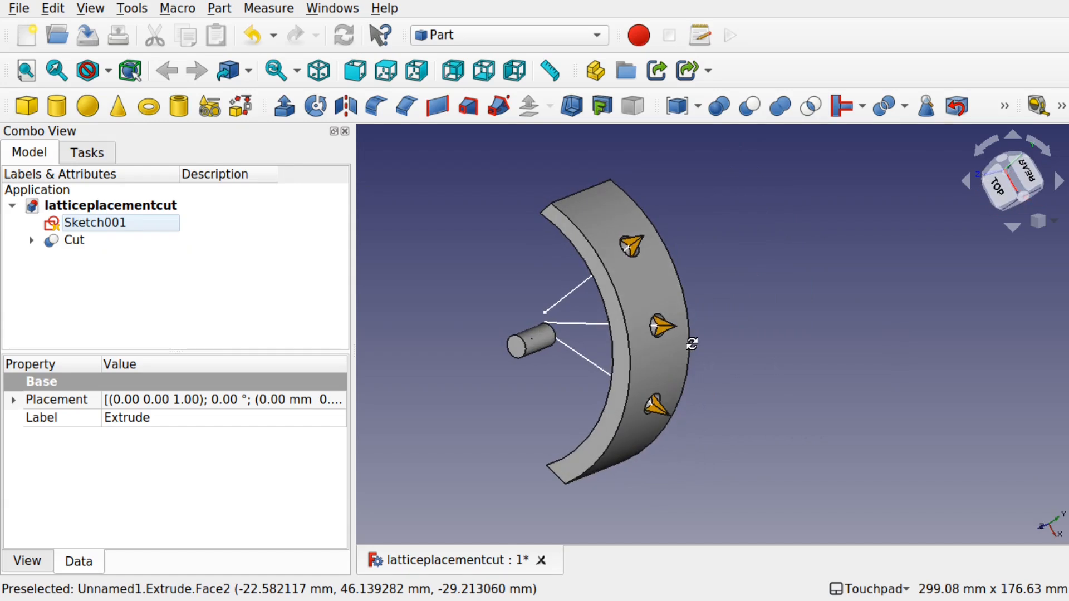
Set the original cylinder's height to 30 mm
left_click(529, 345)
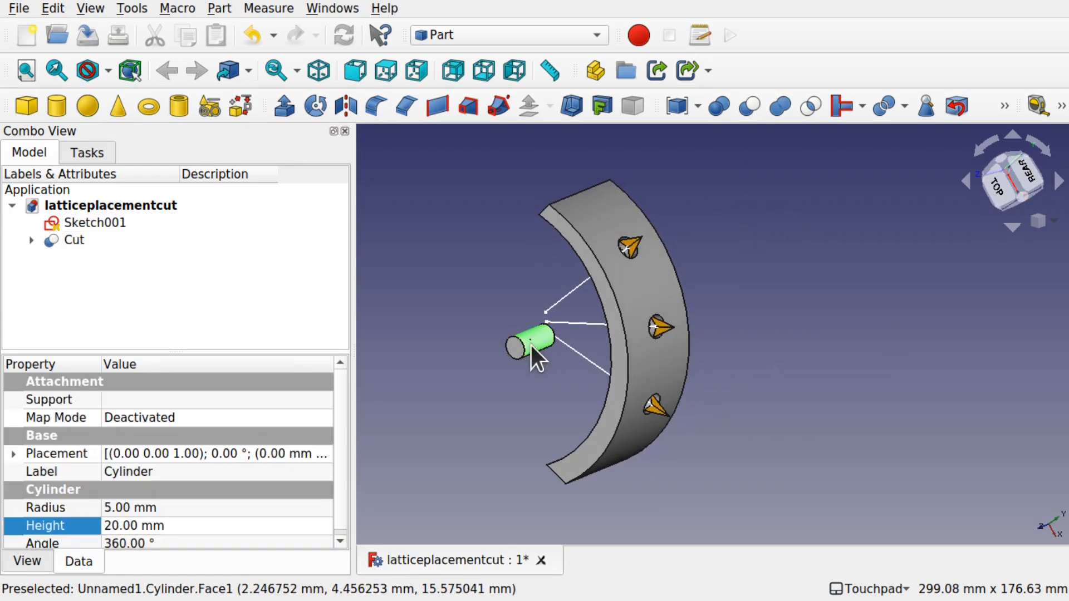
left_click(179, 525)
type("30")
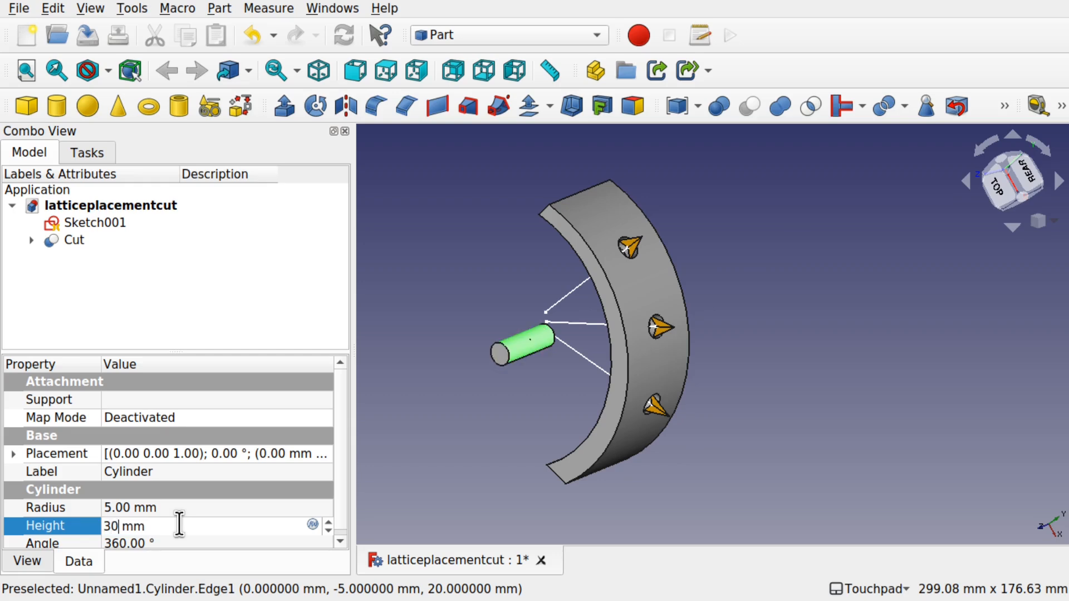
key("Return")
left_click_drag(426, 482, 523, 436, "shift")
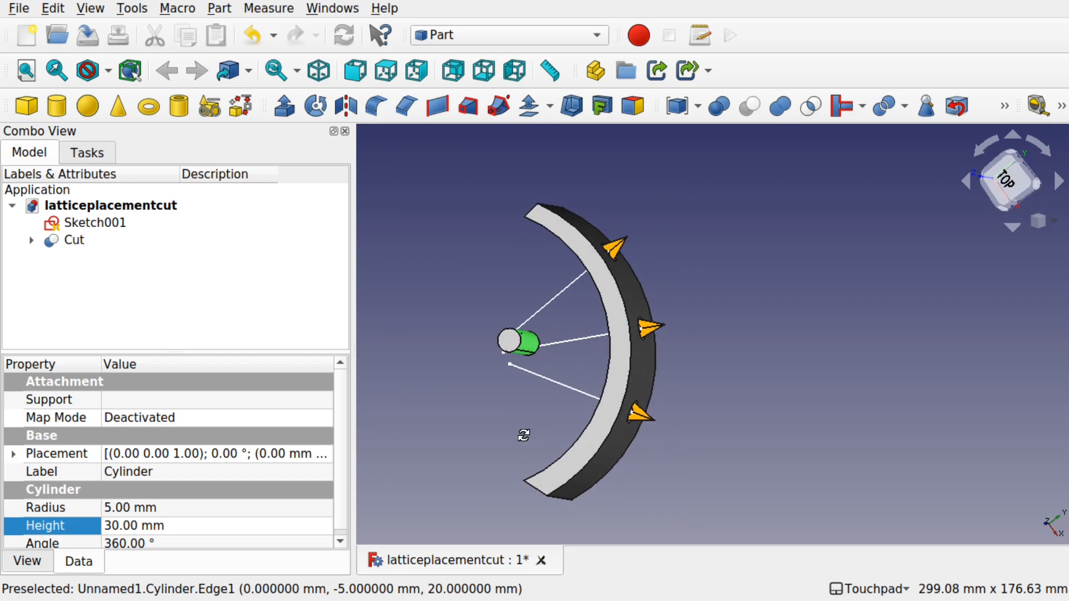
Expand the cut in the model tree and briefly show its base extrusion before hiding it again
left_click(71, 241)
left_click(31, 240)
left_click(111, 274)
left_click(105, 260)
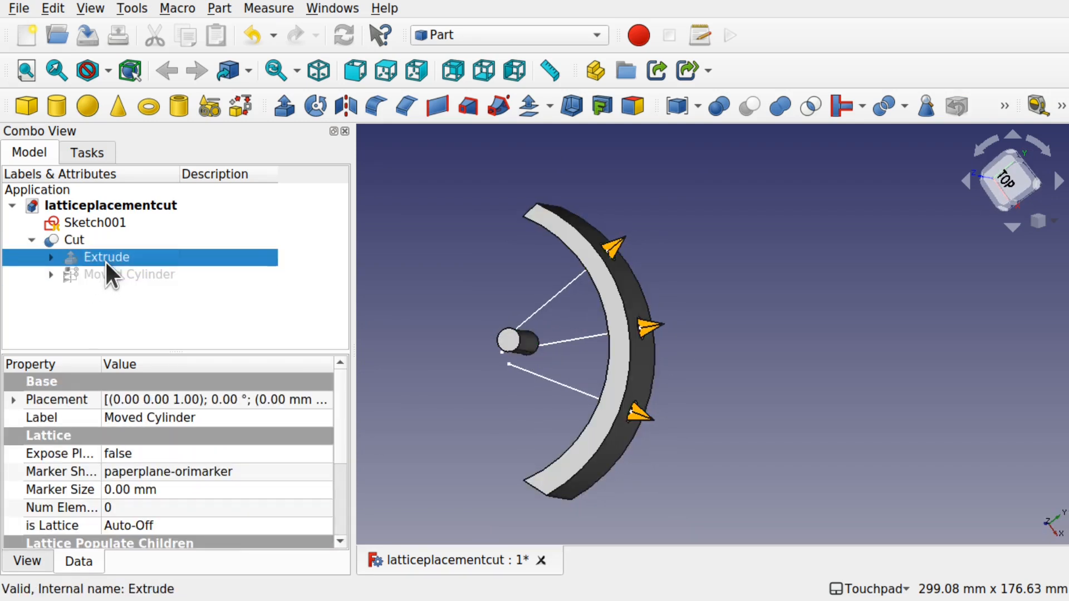
key("space")
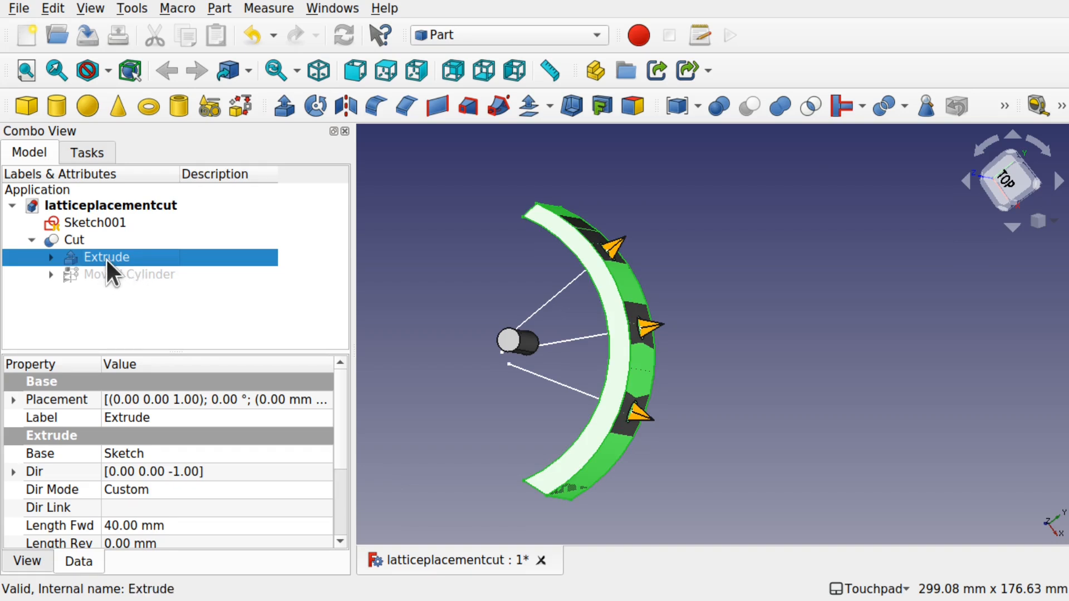
key("space")
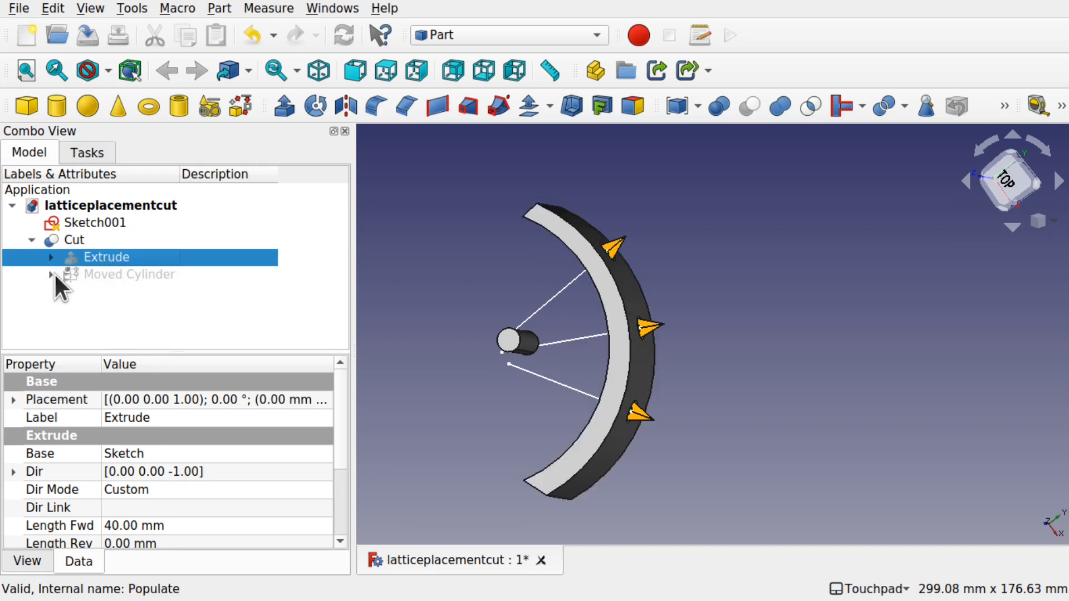
Expand the moved cylinder's components in the model tree and show the moved copies together with the cut
left_click(49, 273)
left_click(149, 291)
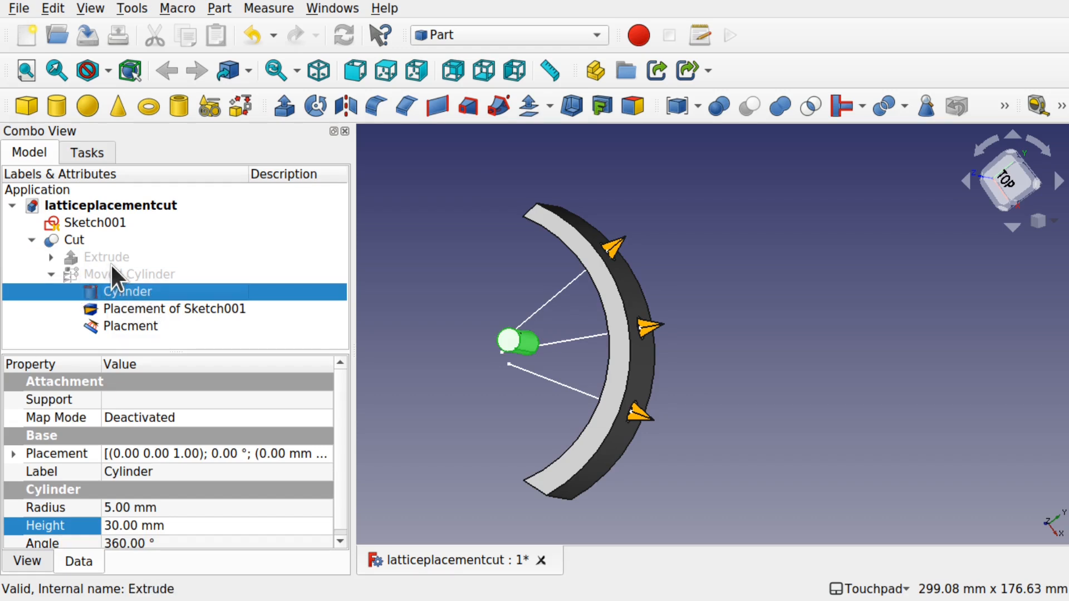
left_click(151, 307)
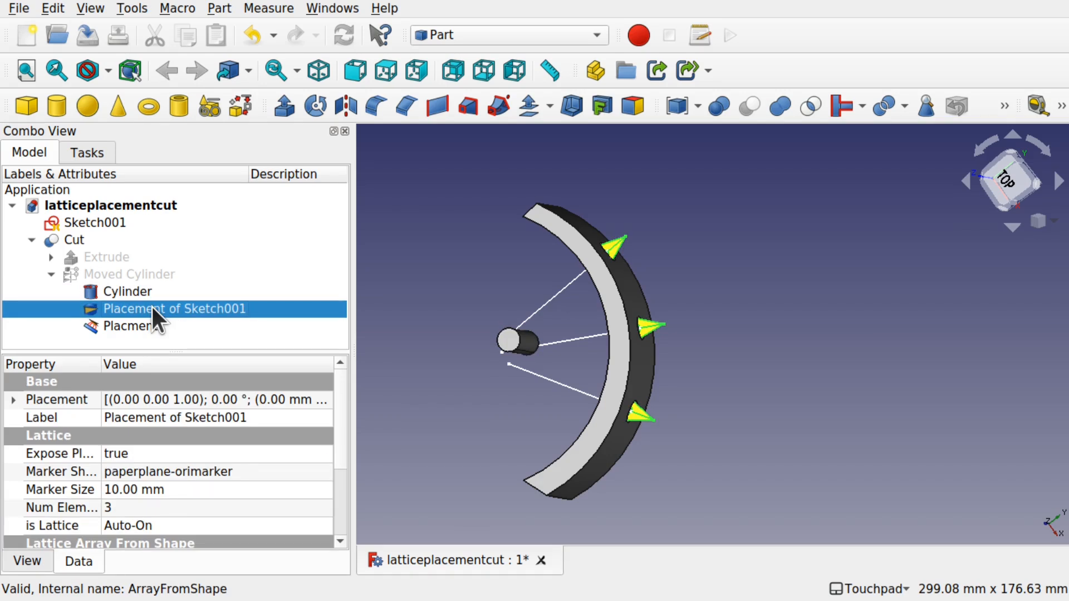
left_click(136, 275)
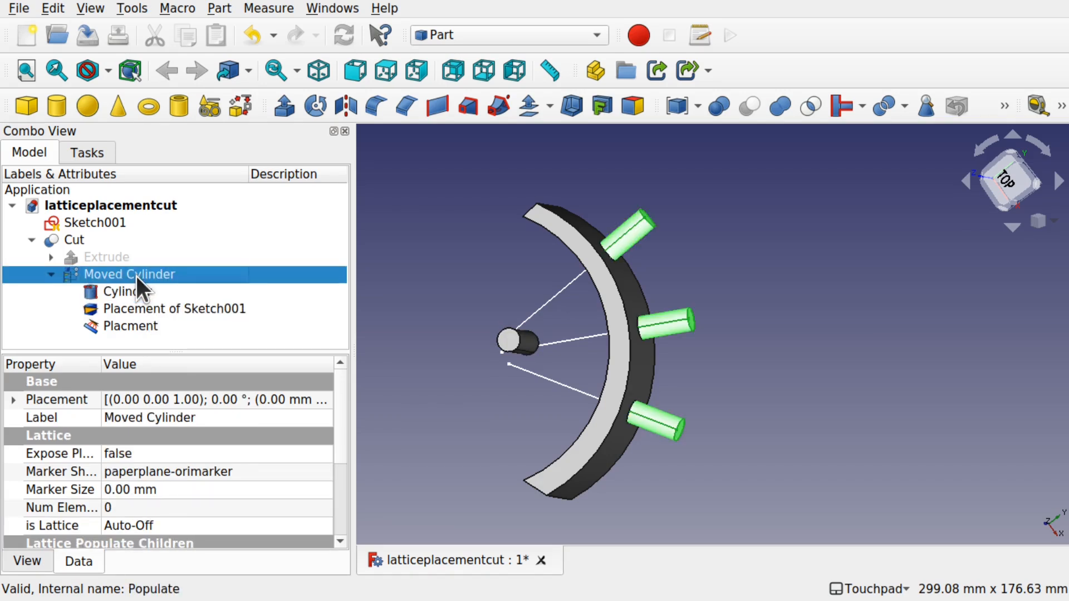
left_click_drag(629, 337, 596, 356, "shift")
Open the attachment settings of the Placment reference for editing and show the moved cylinder copies while they are open
left_click(132, 327)
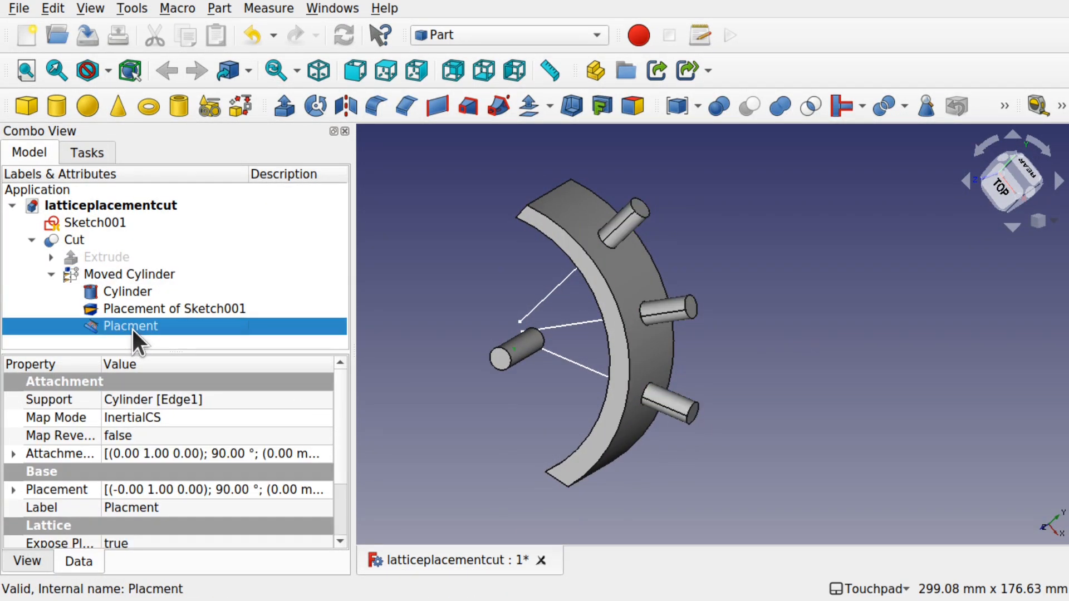
double_click(132, 329)
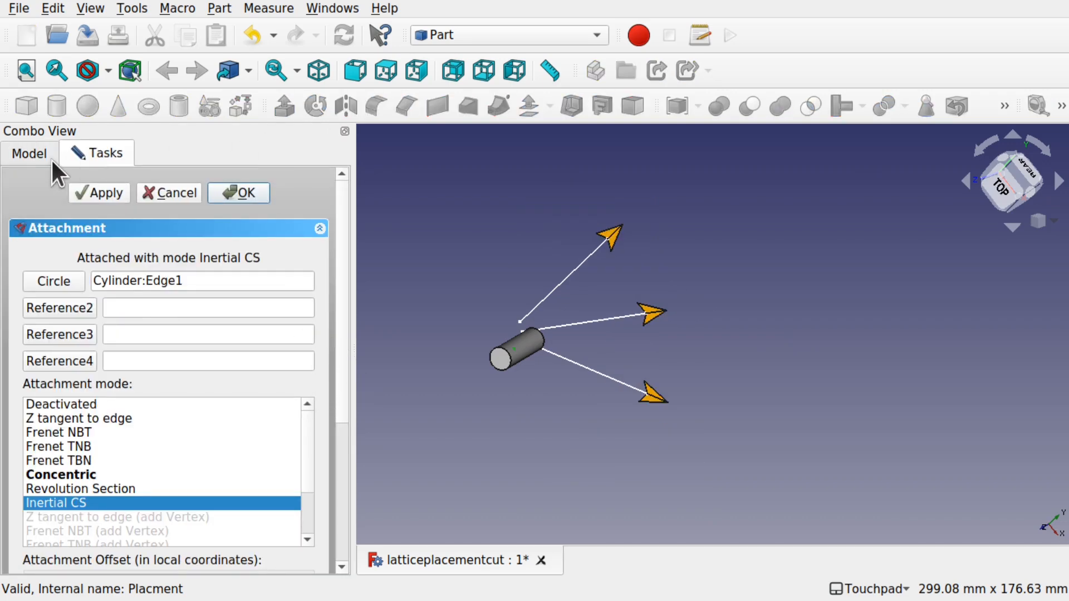
left_click(30, 154)
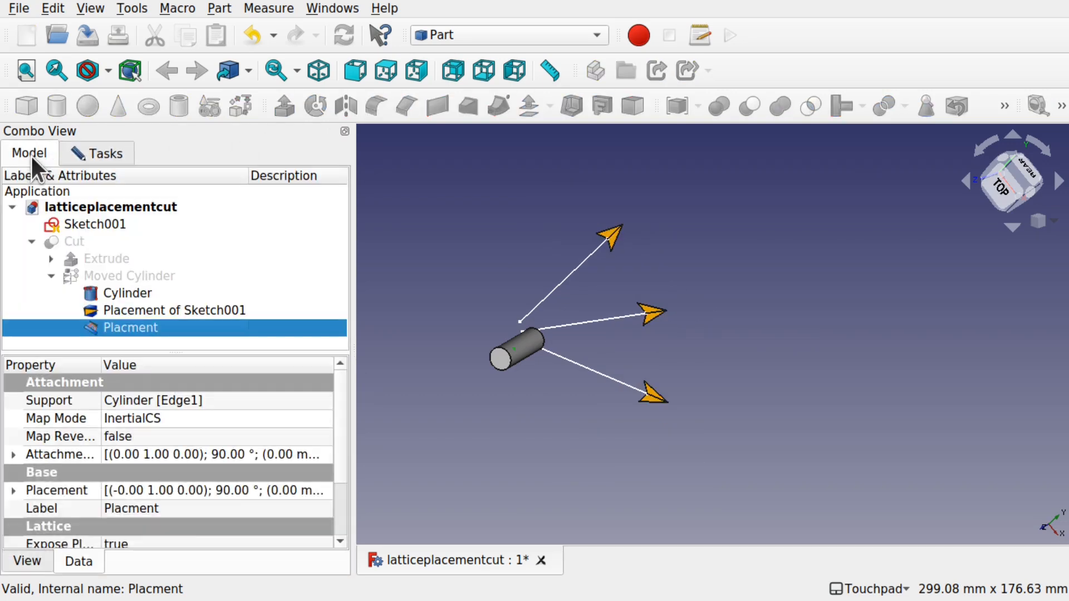
left_click(166, 276)
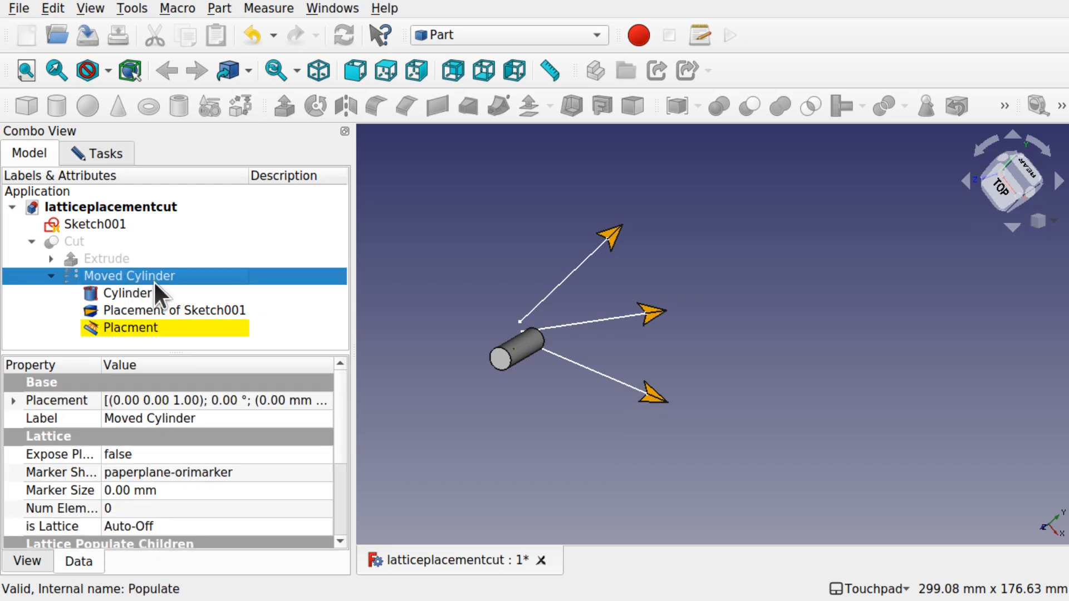
key("space")
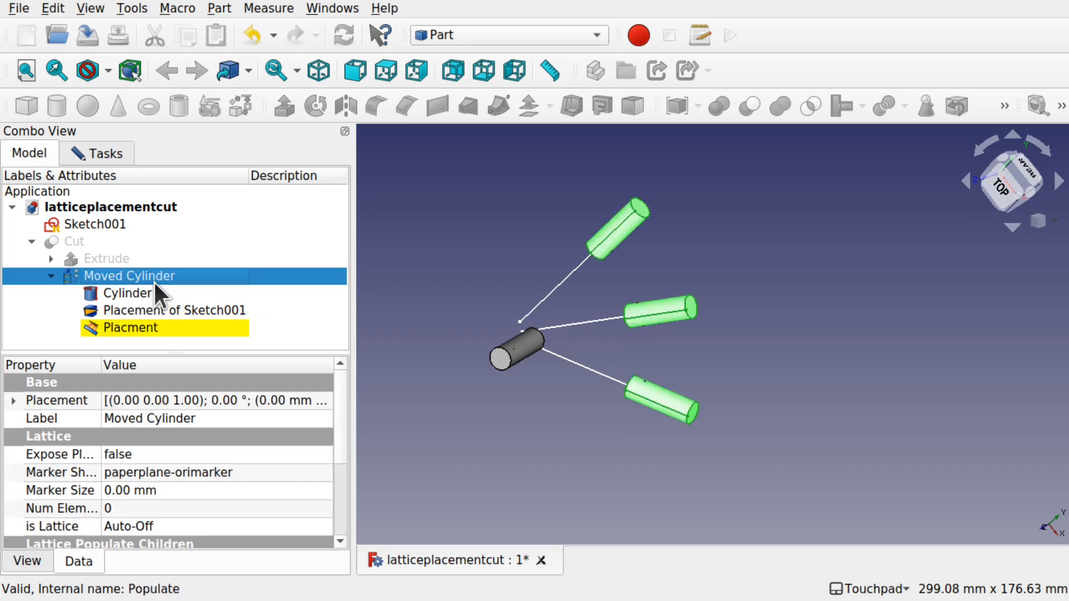
left_click(112, 148)
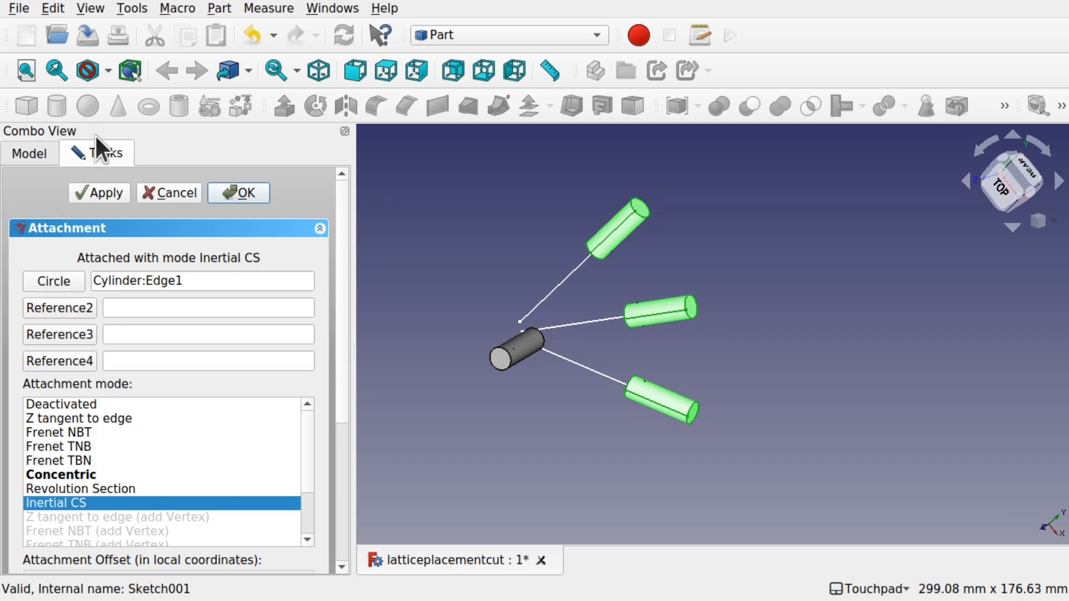
left_click(35, 160)
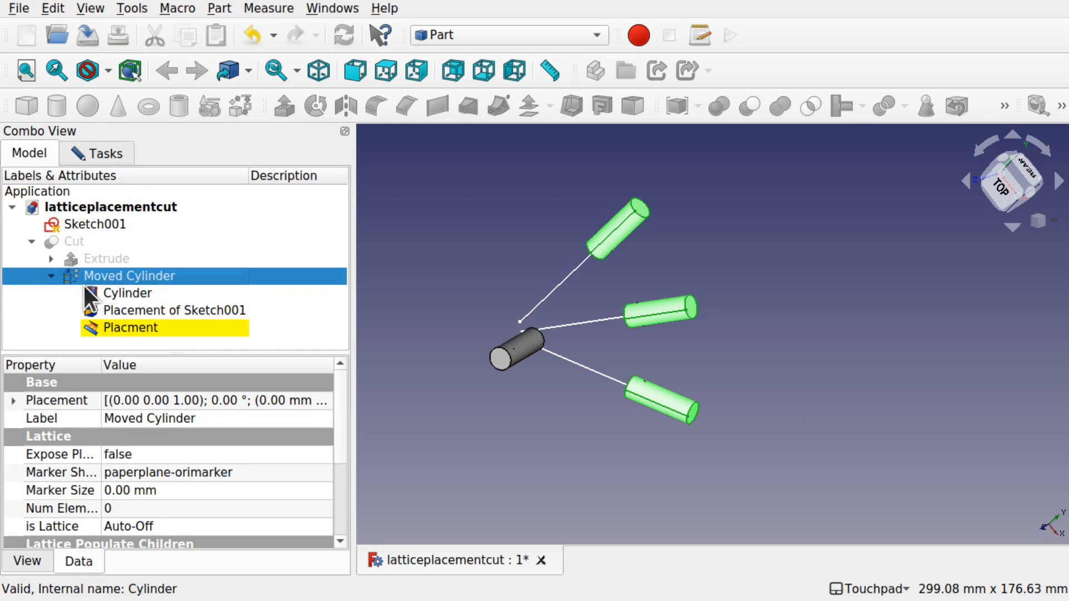
left_click(102, 155)
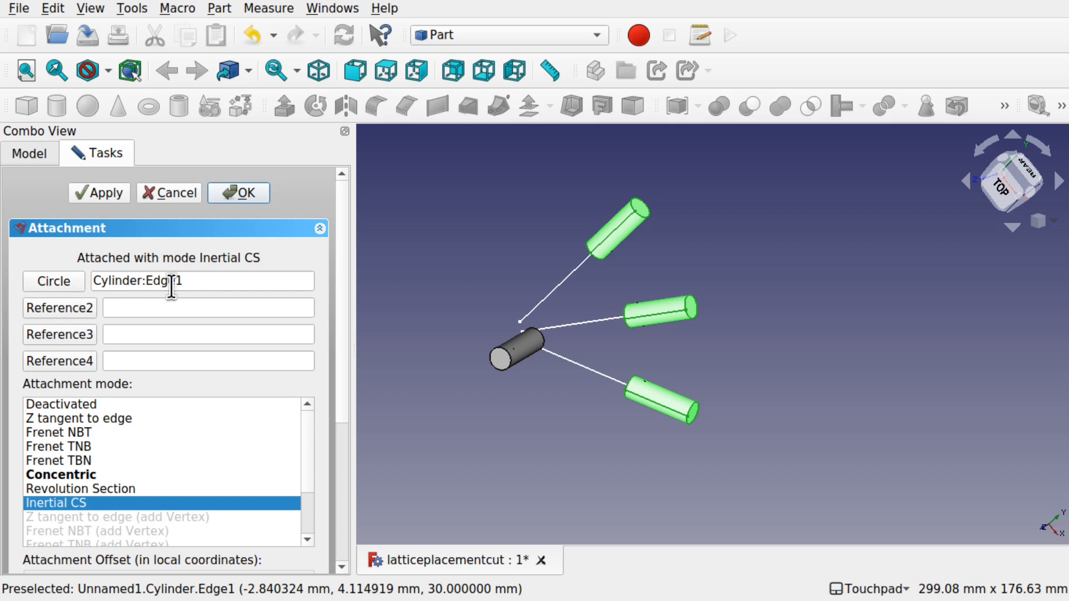
Set the reference placement's attachment offset in the z-direction to -19 mm, accept it and recompute the model
left_click_drag(337, 393, 335, 530)
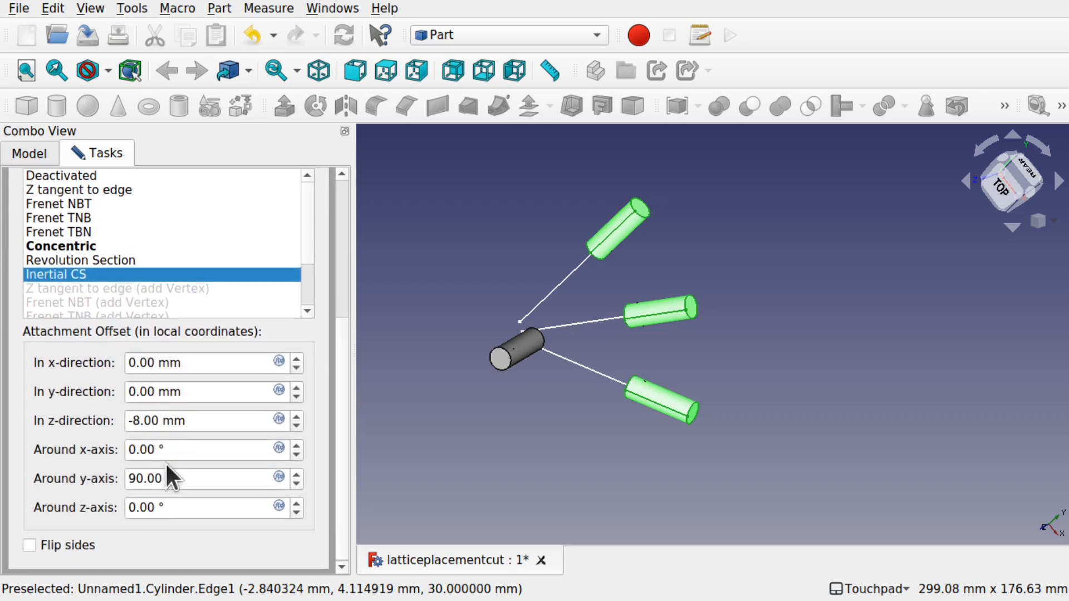
left_click(154, 424)
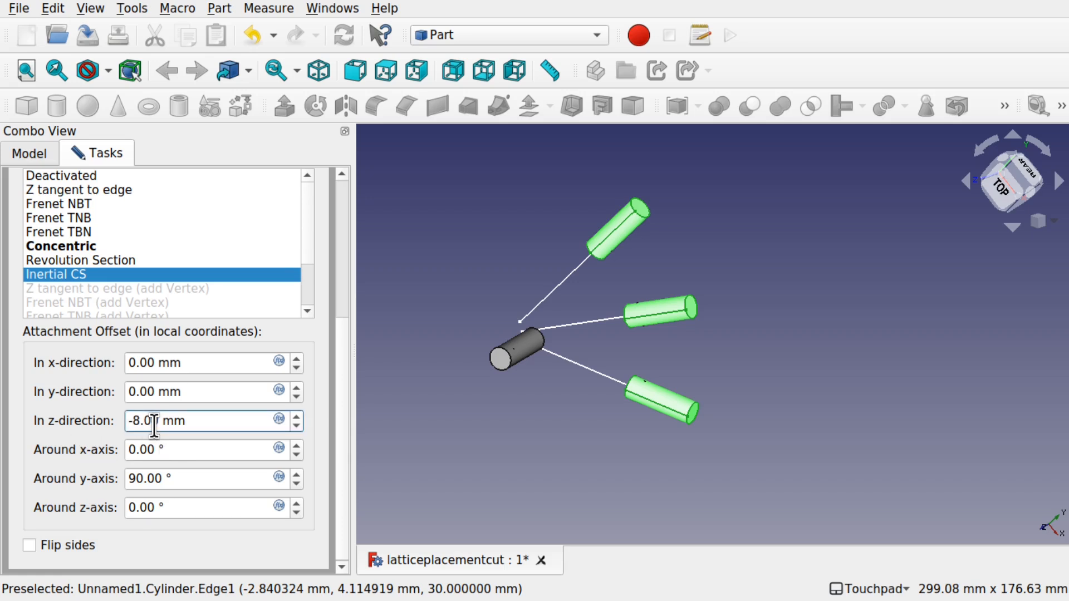
scroll(154, 424, "down", 3)
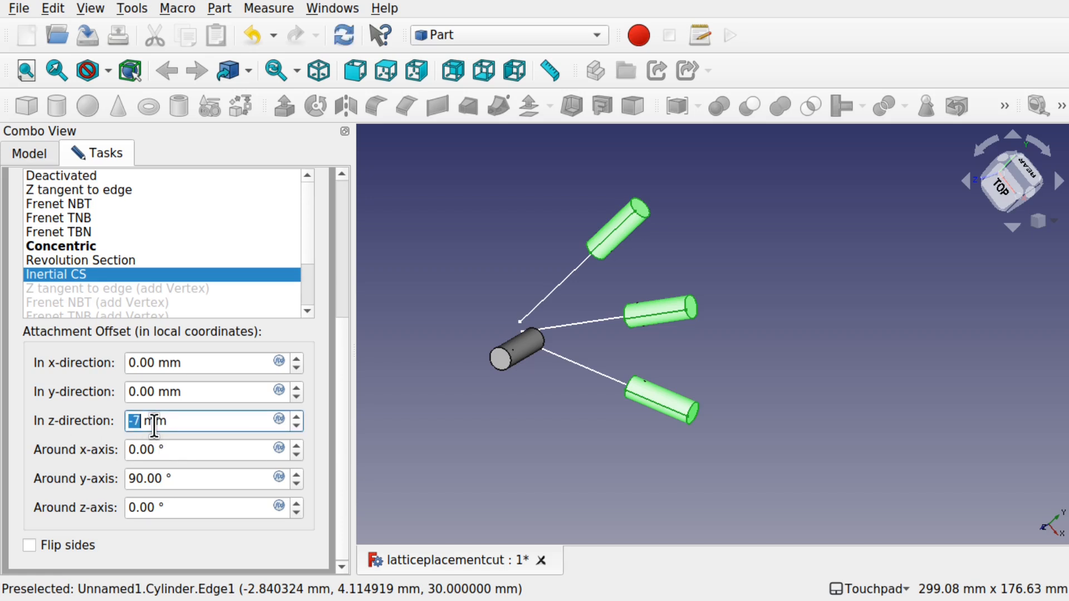
scroll(154, 426, "down", 8)
left_click(453, 409)
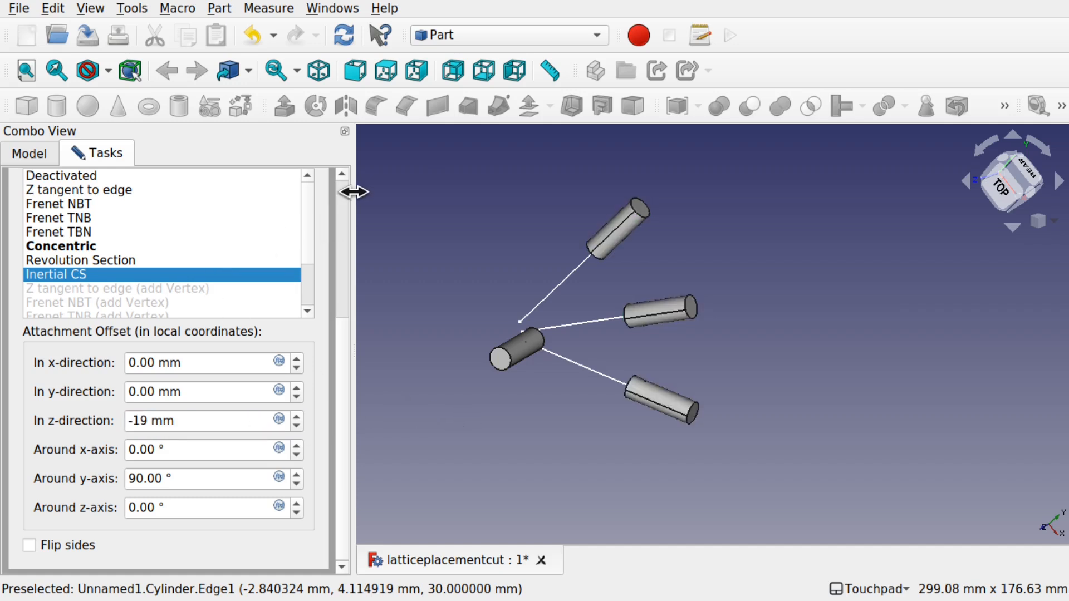
scroll(346, 206, "up", 5)
left_click(241, 192)
left_click_drag(462, 279, 574, 305, "alt")
key("ctrl+r")
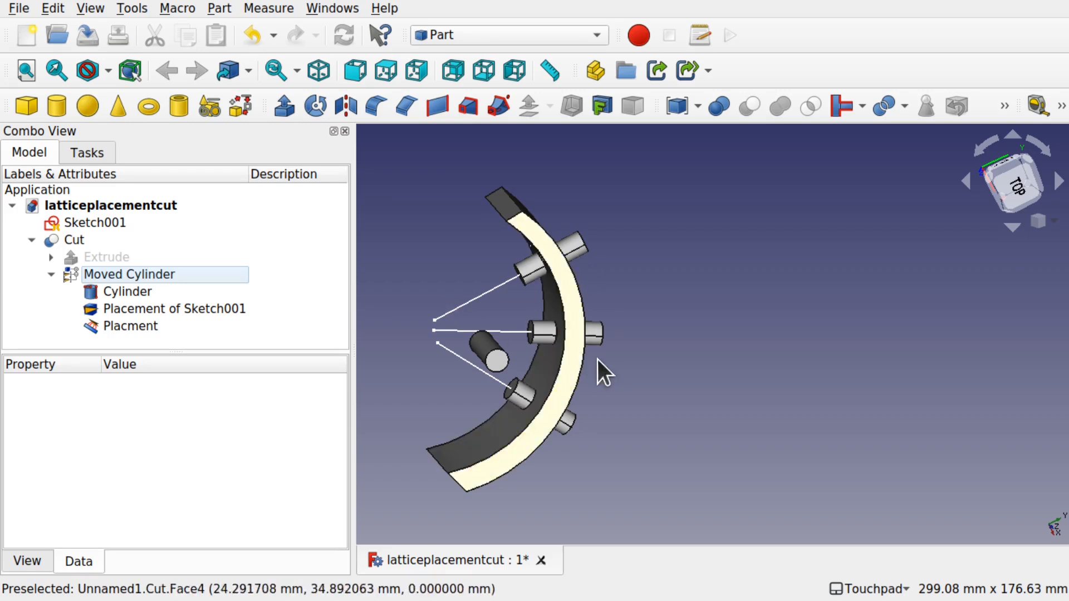
left_click(45, 8)
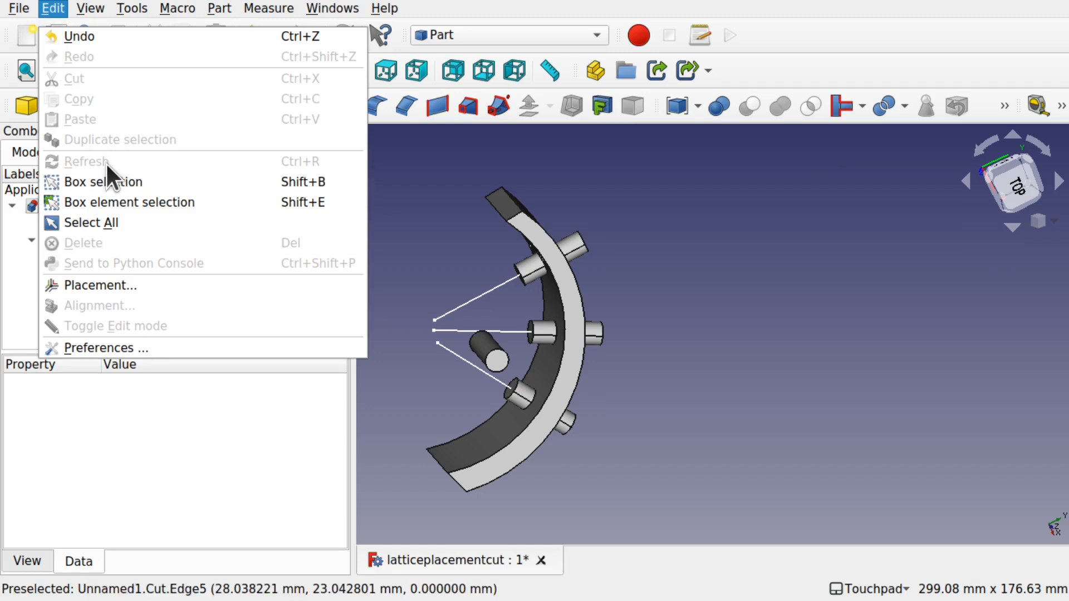
left_click(602, 289)
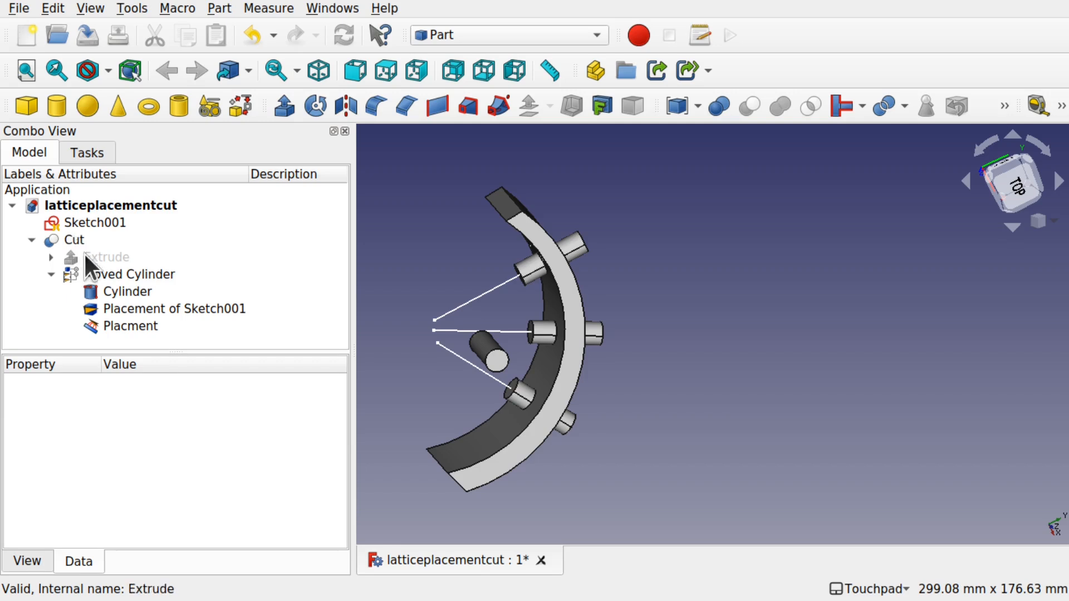
Hide the moved cylinder copies, the original cylinder, the sketch-based placements and the Placment reference
left_click(111, 272)
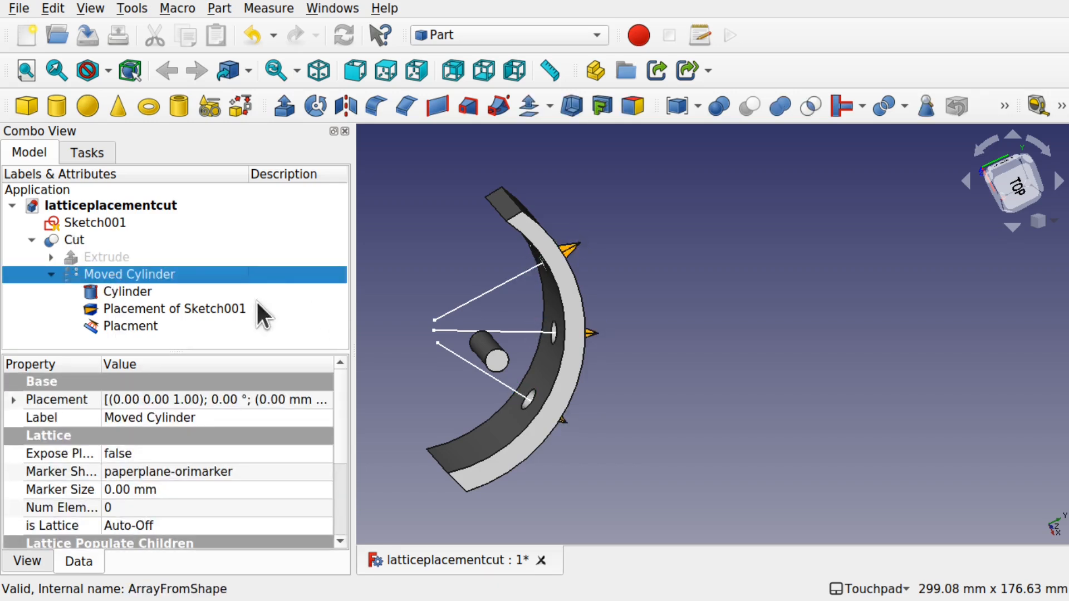
left_click(132, 295)
key("space")
left_click(218, 308)
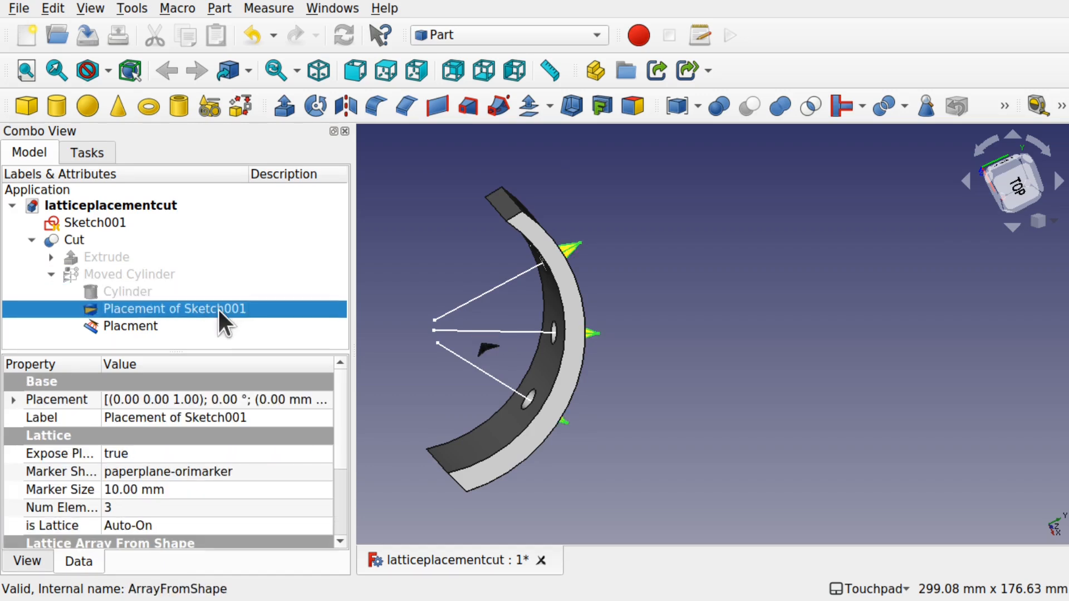
key("space")
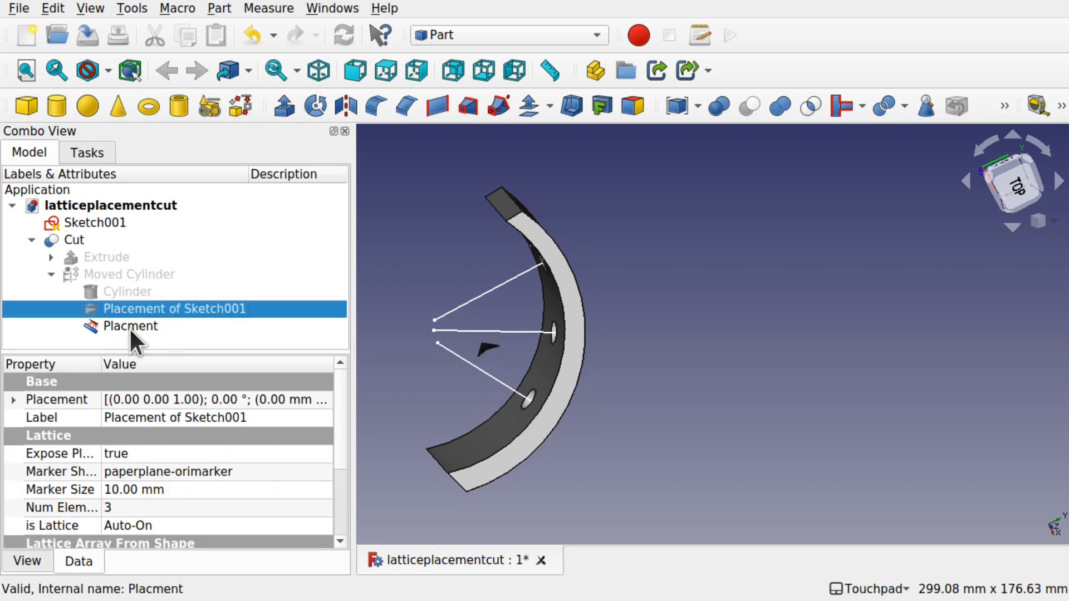
left_click(130, 327)
key("space")
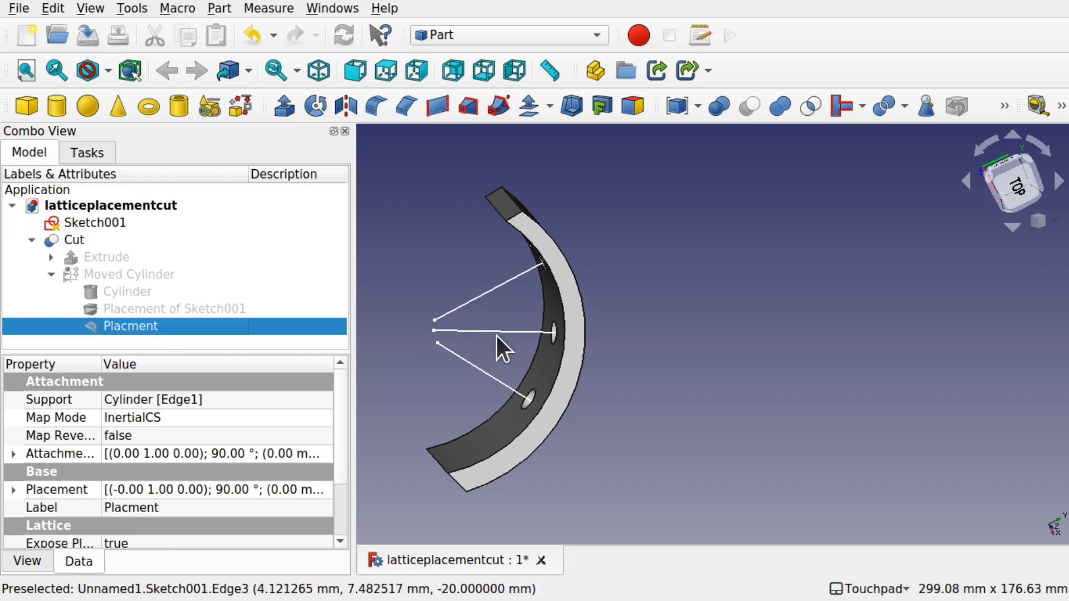
Hide Sketch001 to leave only the cut curved extrusion visible, and examine its three holes from several sides
left_click_drag(493, 331, 460, 340, "alt")
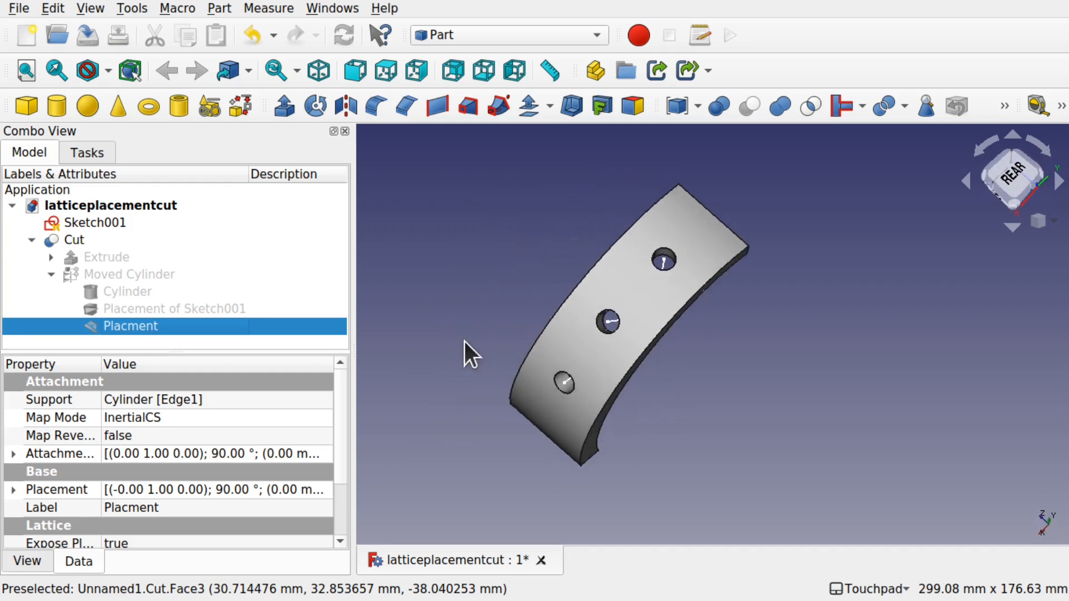
left_click_drag(598, 349, 617, 259, "alt")
scroll(617, 259, "up", 2)
left_click_drag(509, 299, 446, 165, "alt")
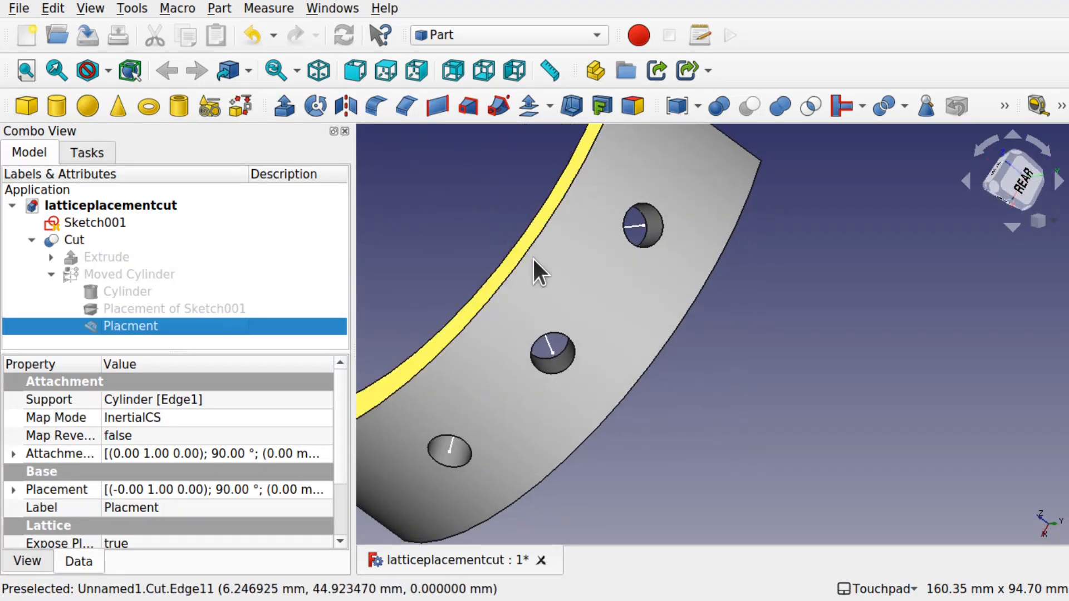
scroll(532, 257, "down", 5)
left_click_drag(533, 260, 584, 292, "alt")
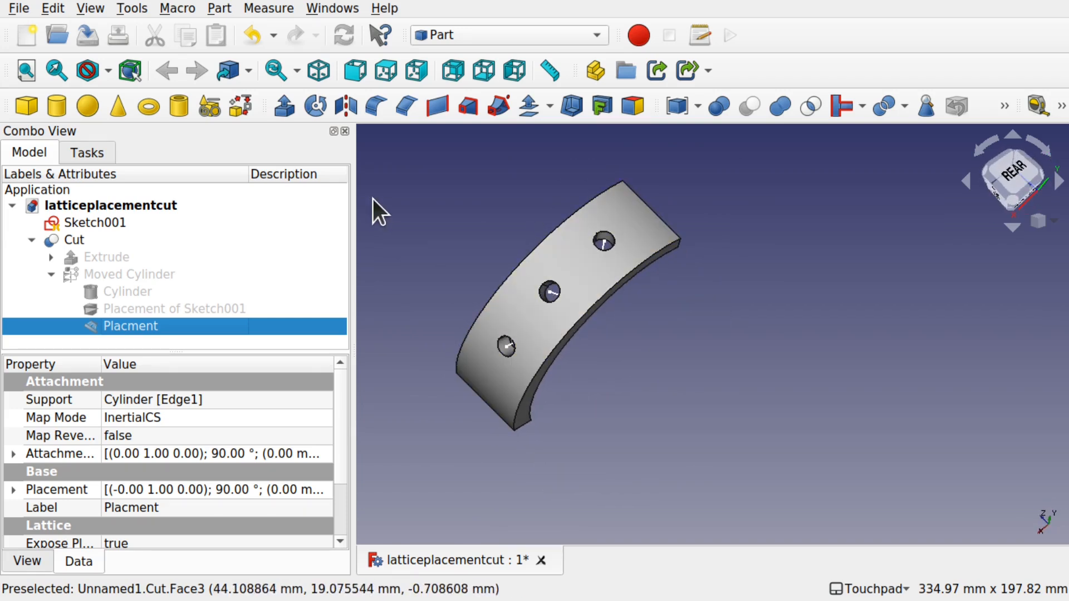
left_click(105, 222)
key("space")
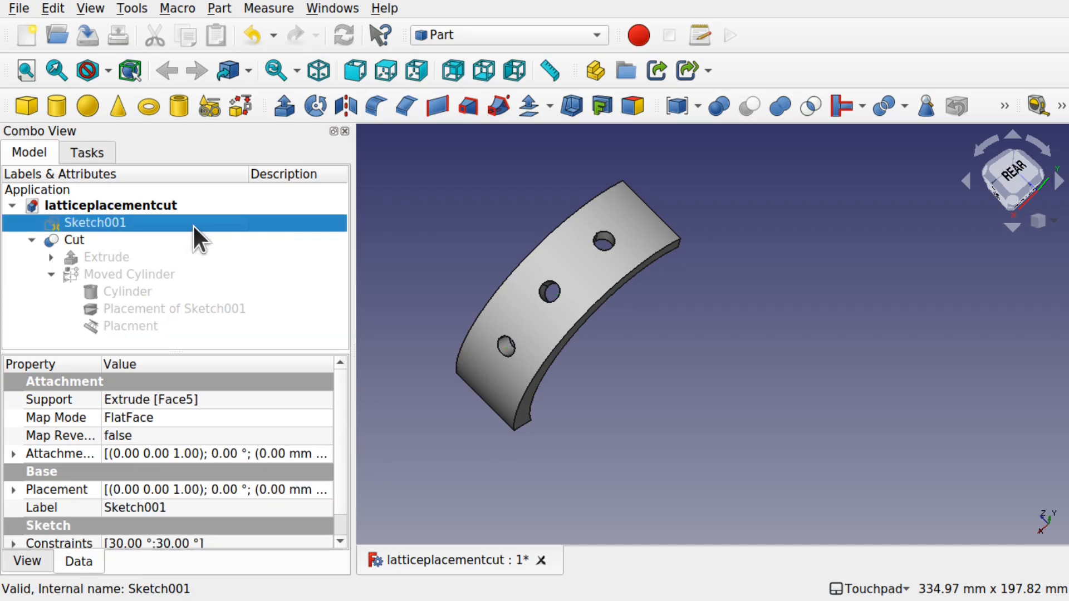
mouse_move(505, 295)
left_mouse_down("alt")
mouse_move(510, 305)
mouse_move(396, 199)
mouse_move(615, 323)
mouse_move(543, 285)
left_mouse_up("alt")
left_click_drag(589, 244, 479, 246, "alt")
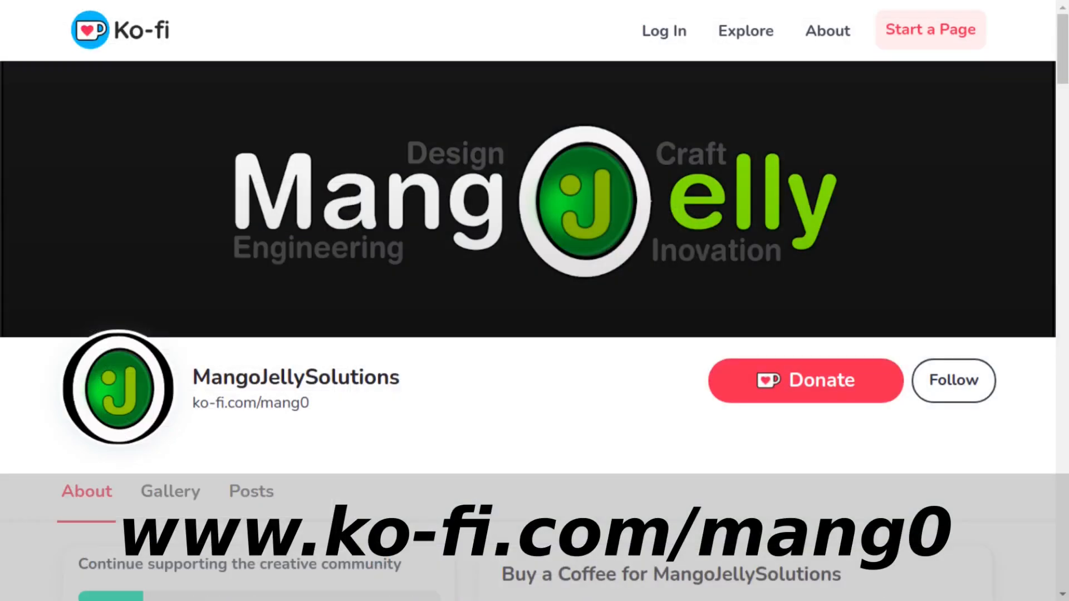